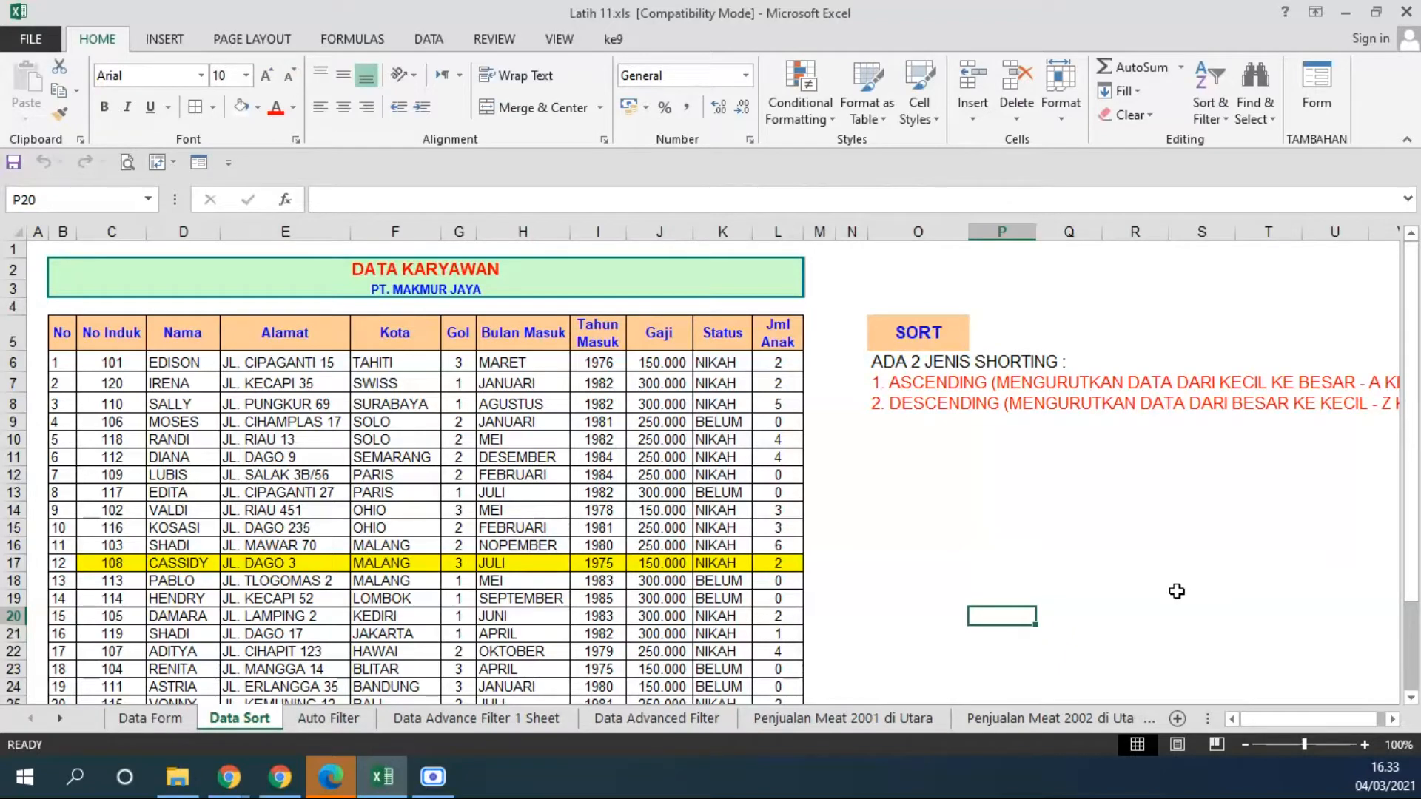
Correct the misspelled word in cell O6 so the text reads "ADA 2 JENIS SORTING :"
click(1393, 719)
click(1393, 718)
click(1393, 719)
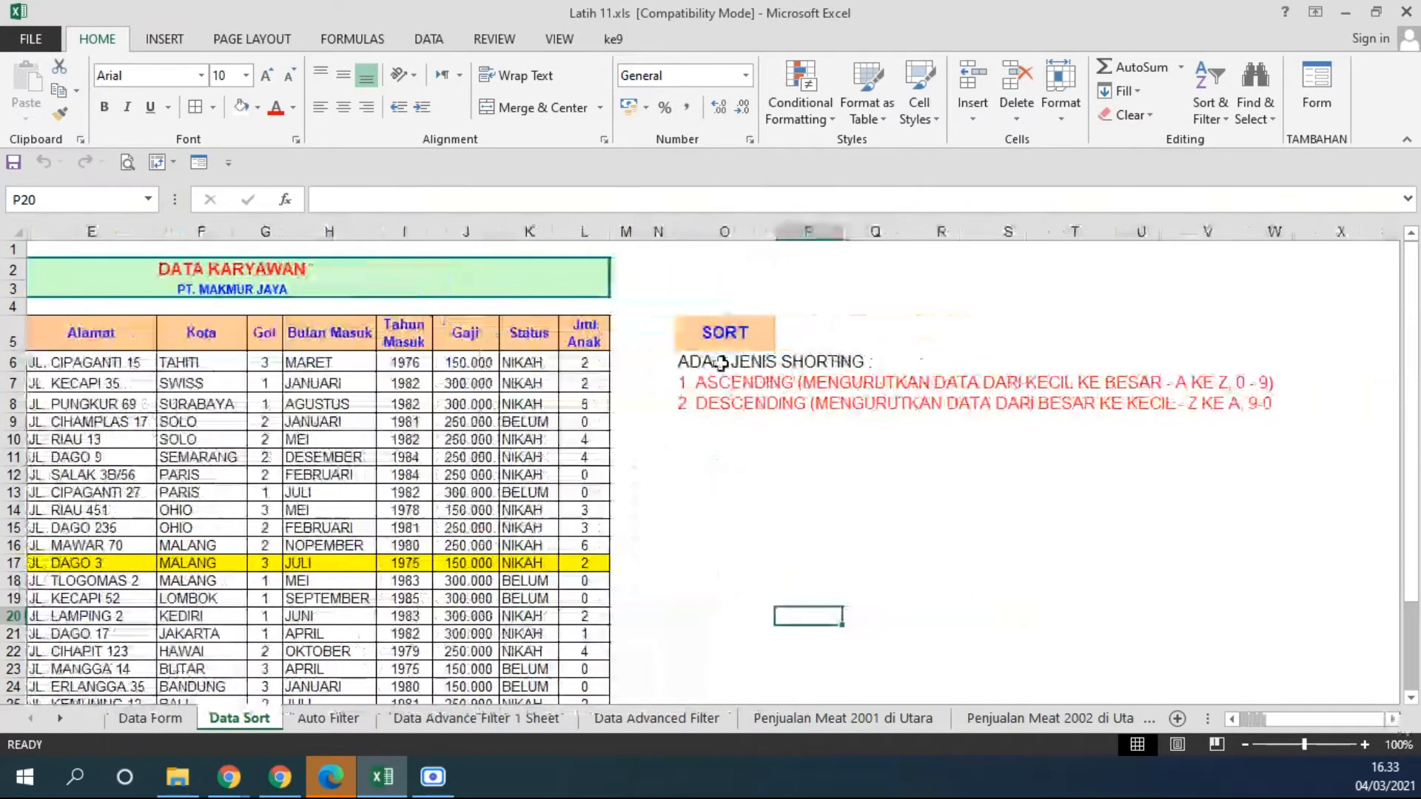
click(725, 361)
click(418, 201)
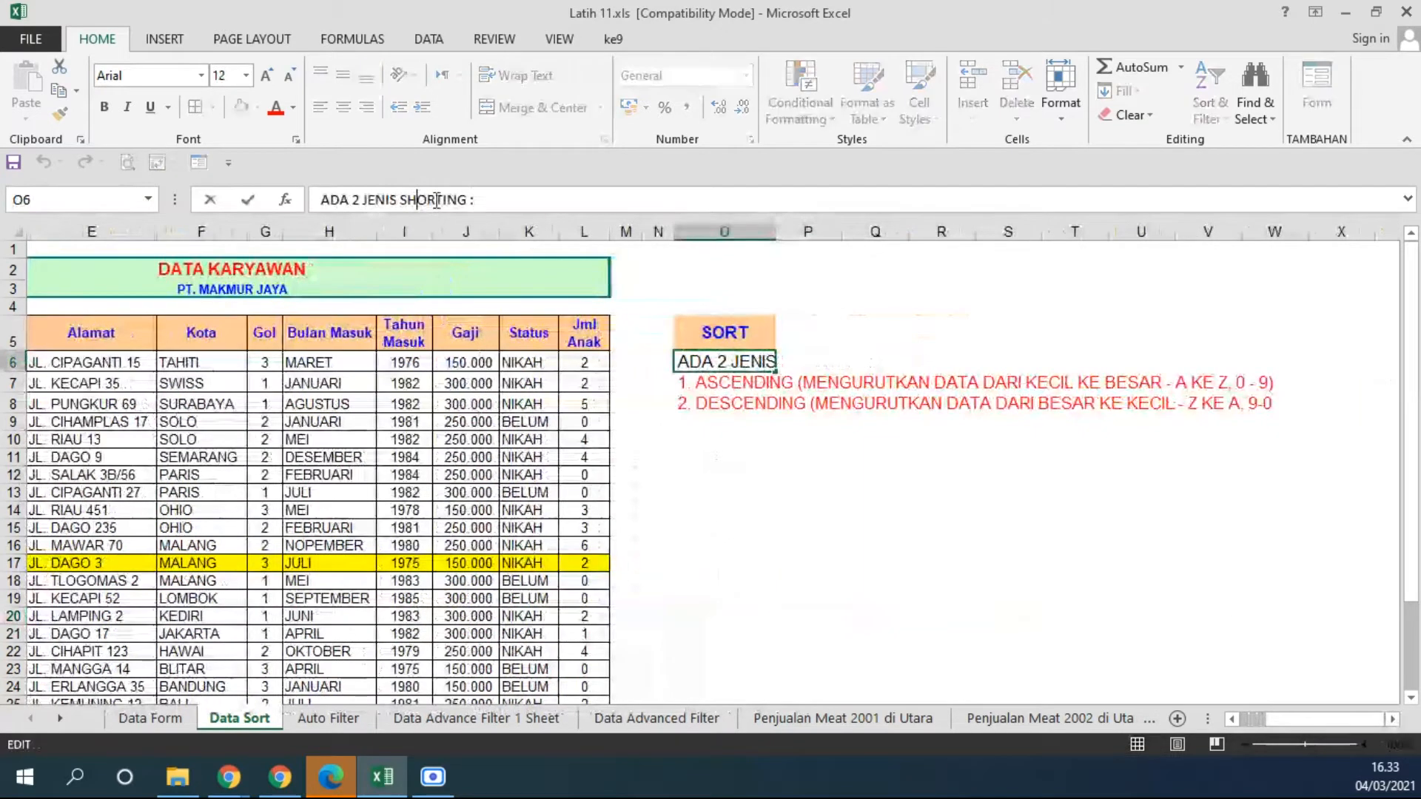
key(BackSpace)
key(Return)
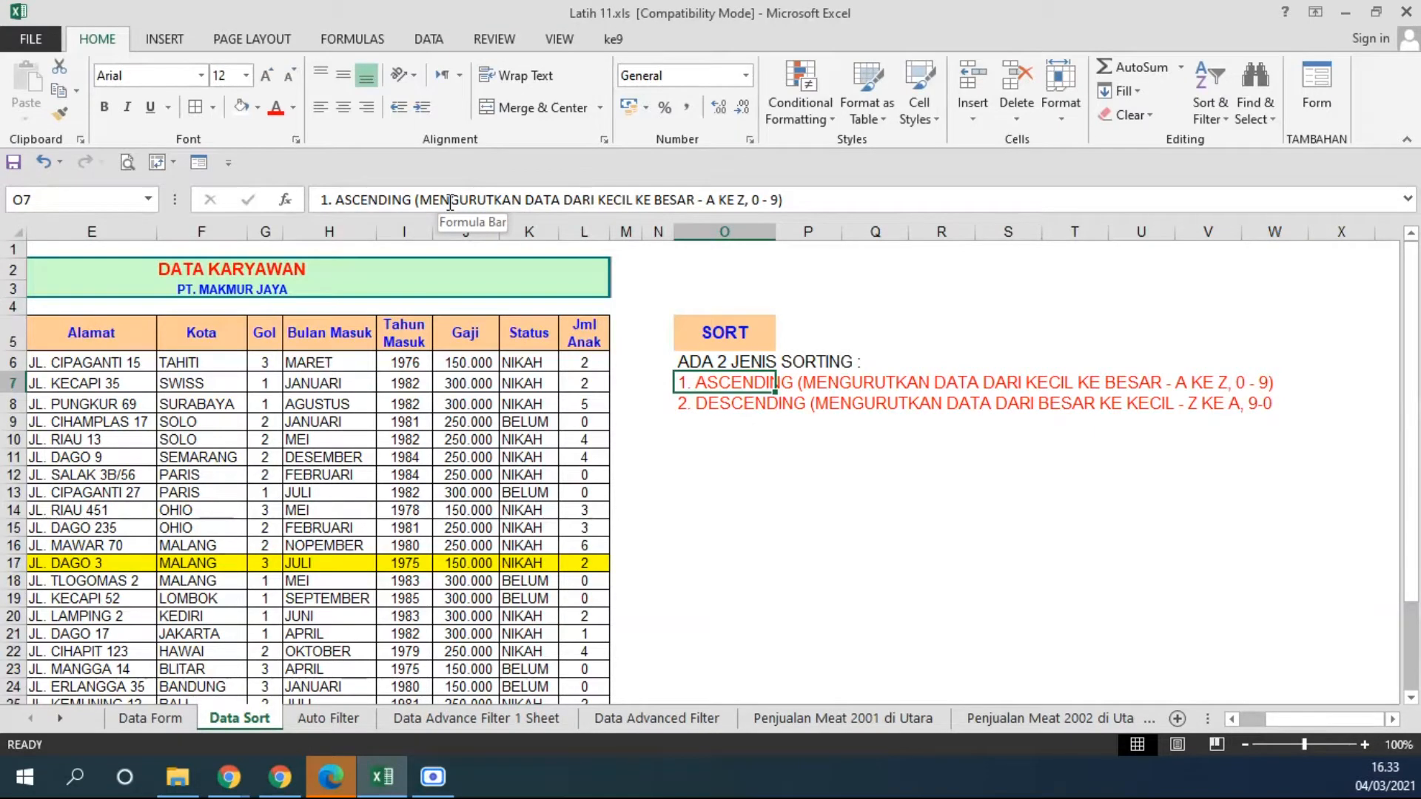
Format the word ASCENDING in cell O7 as bold black text
drag(337, 199, 402, 182)
click(291, 110)
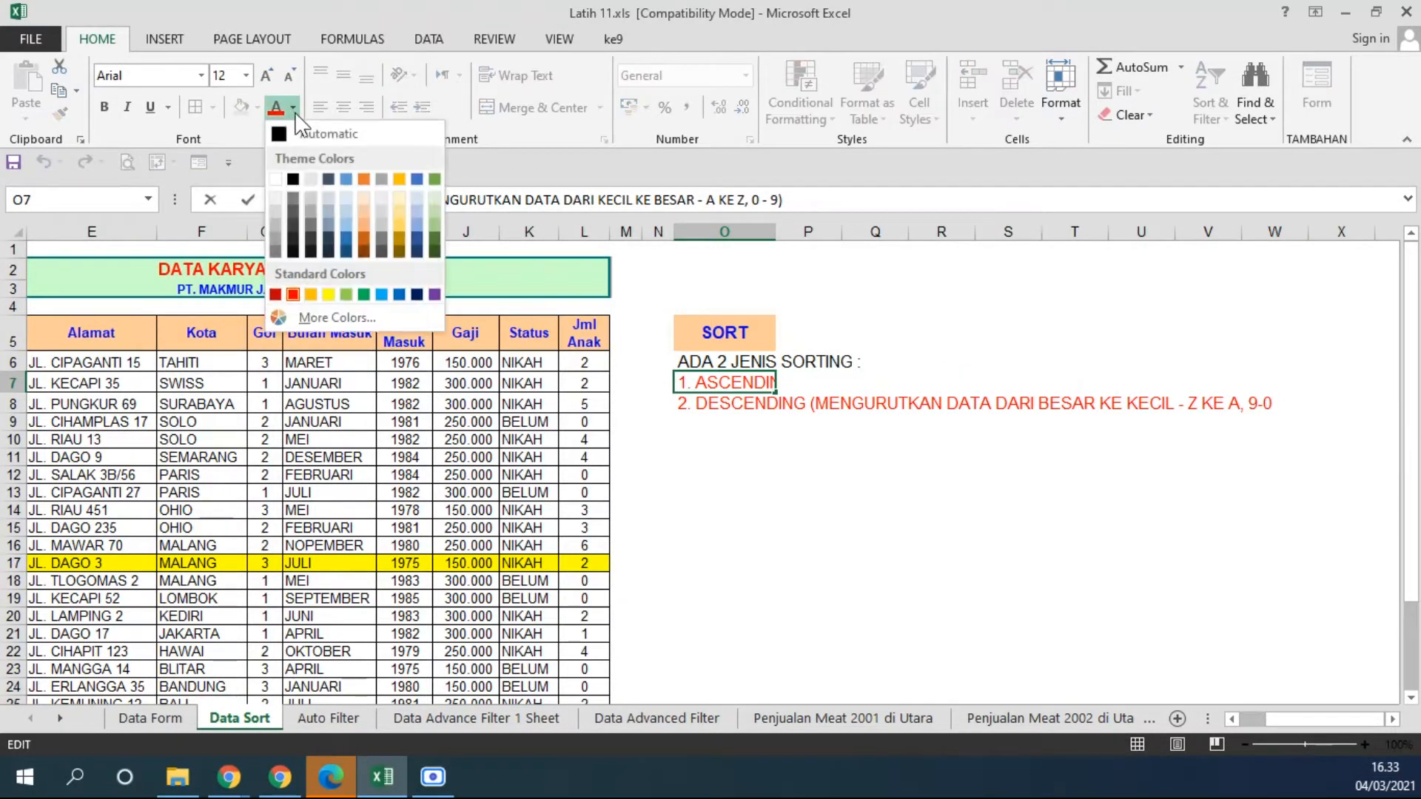
click(298, 172)
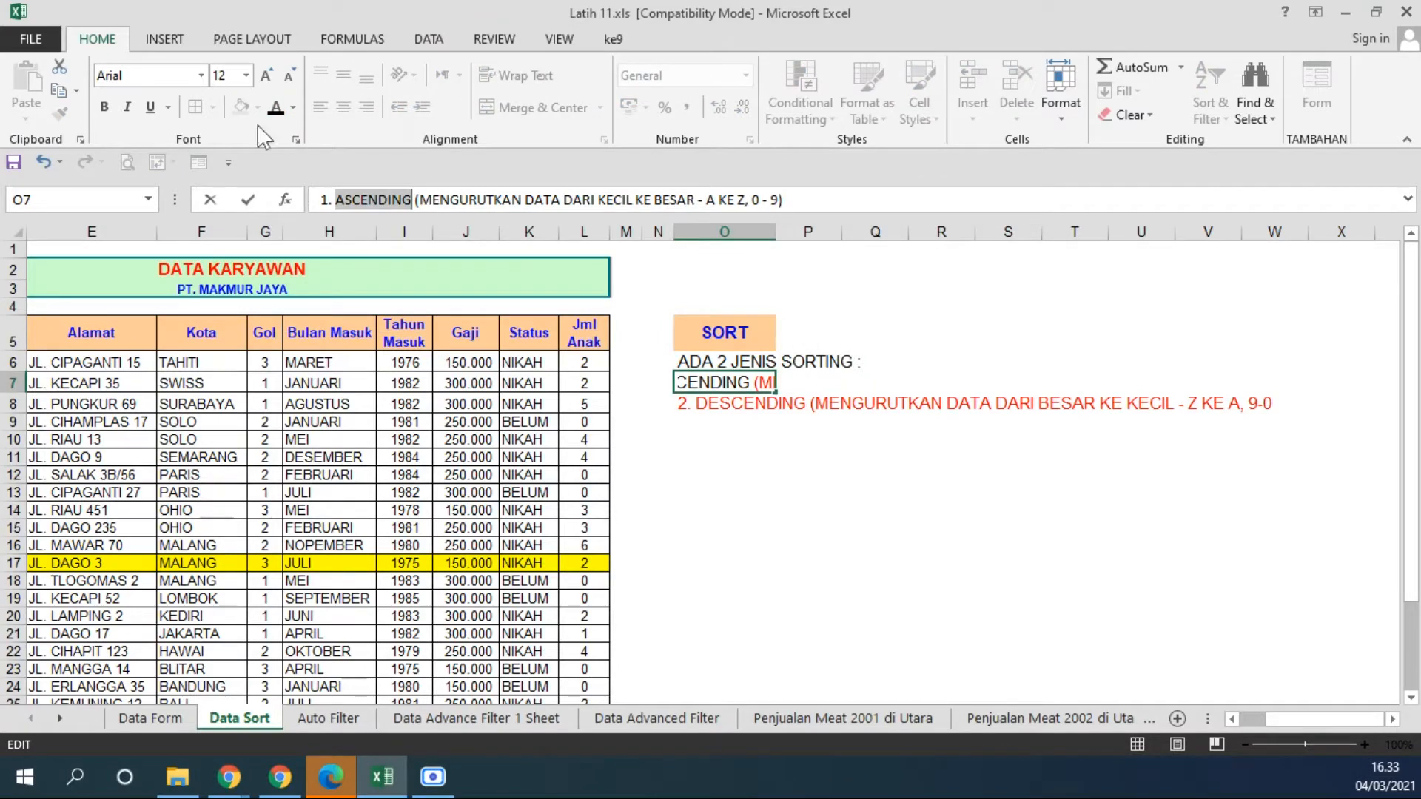
click(105, 111)
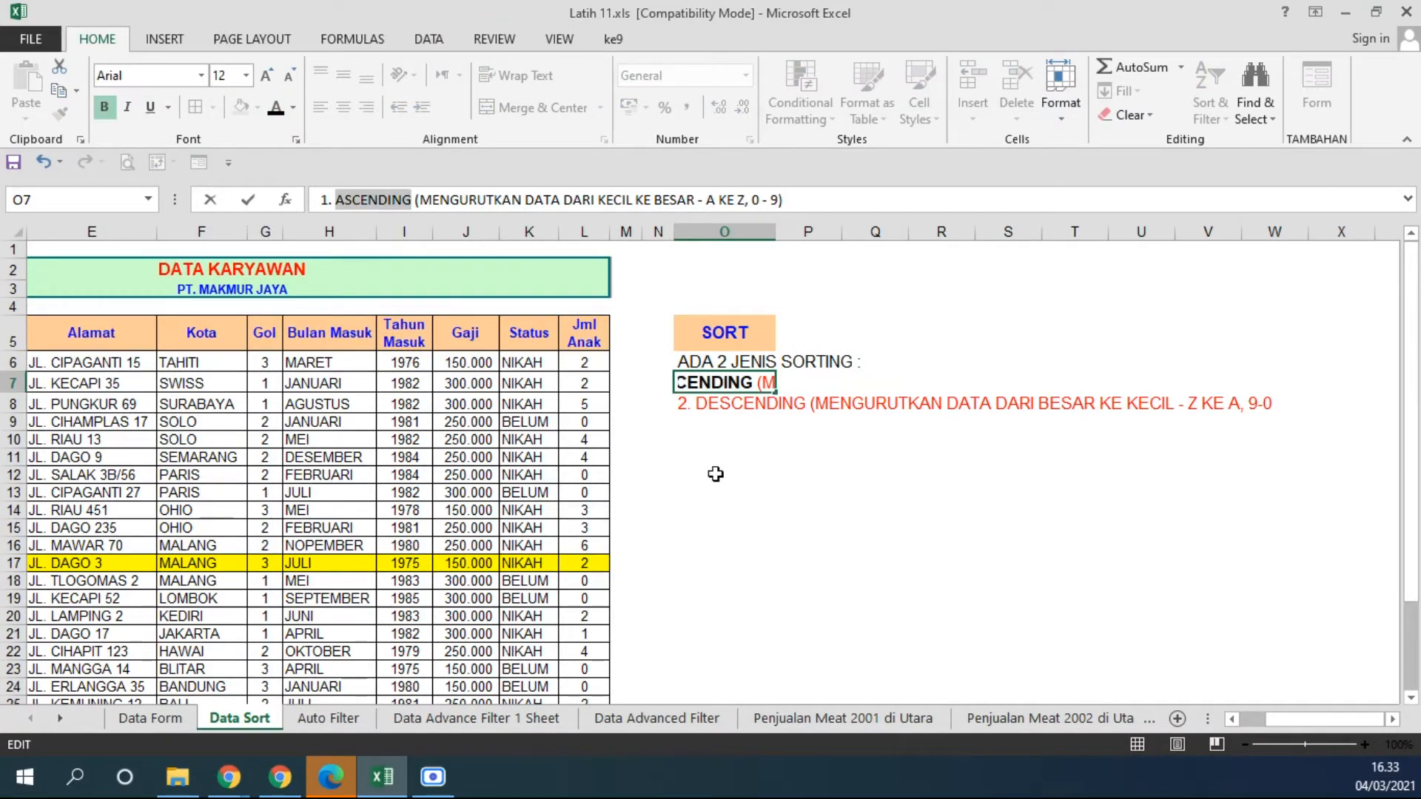
Format the word DESCENDING in cell O8 as bold black text
click(732, 406)
double_click(731, 407)
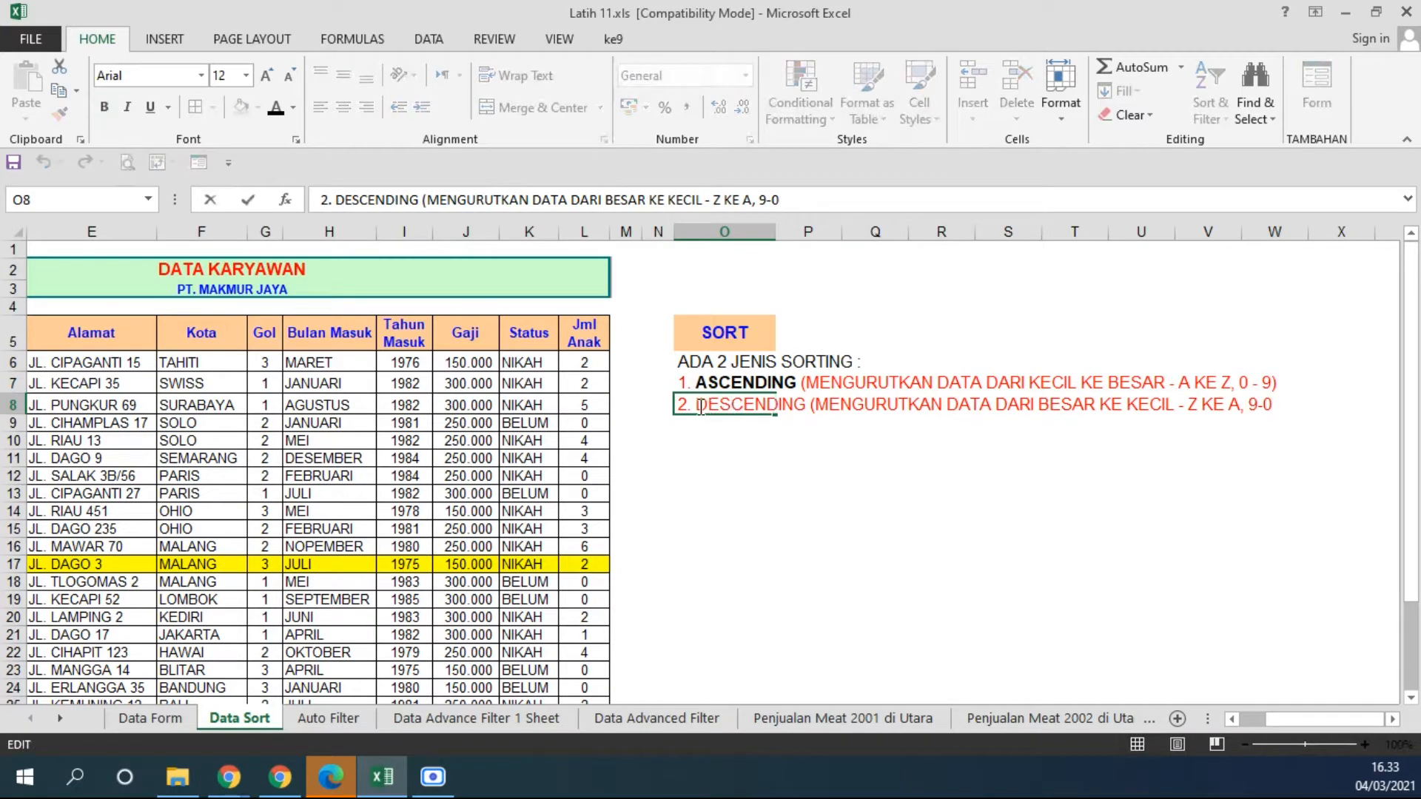
drag(696, 405, 806, 405)
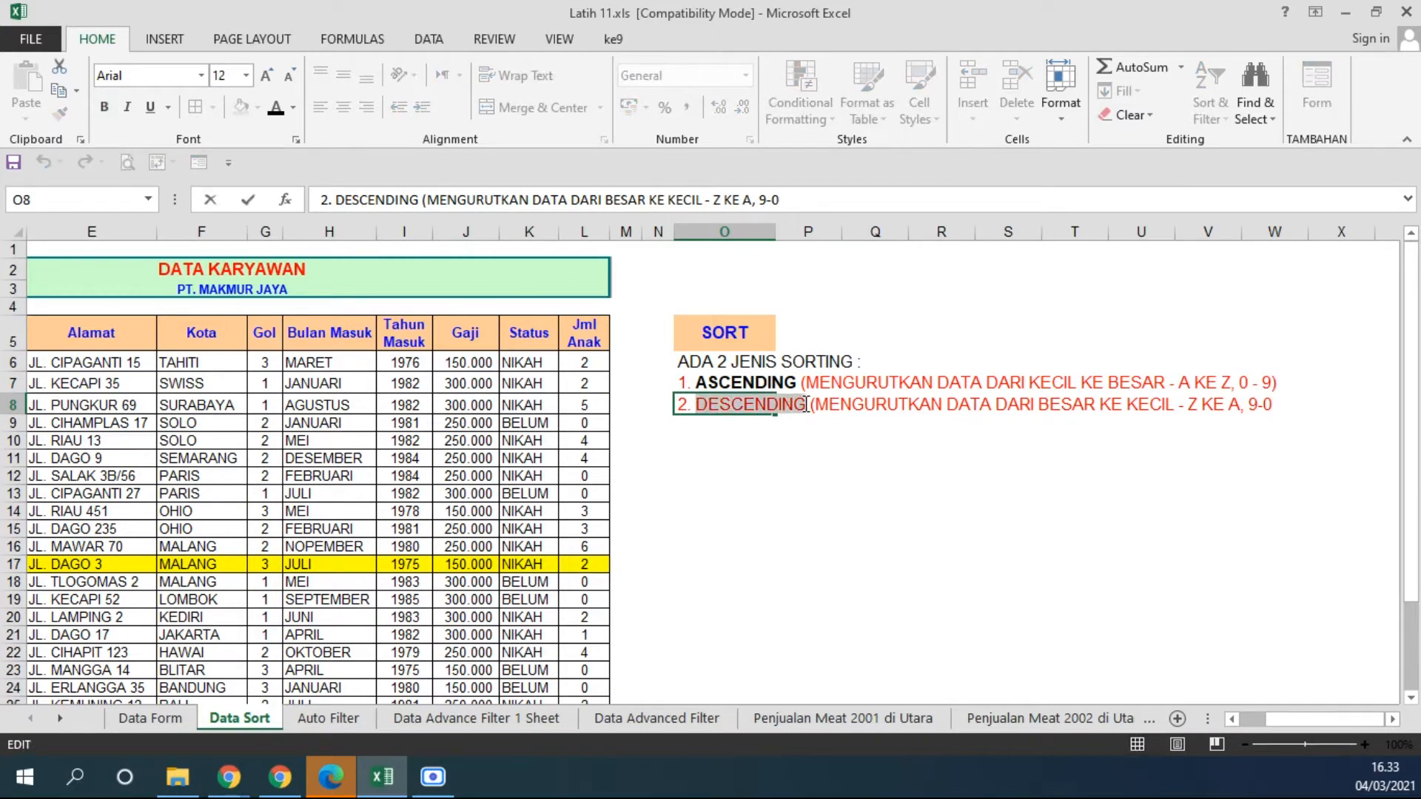
click(105, 107)
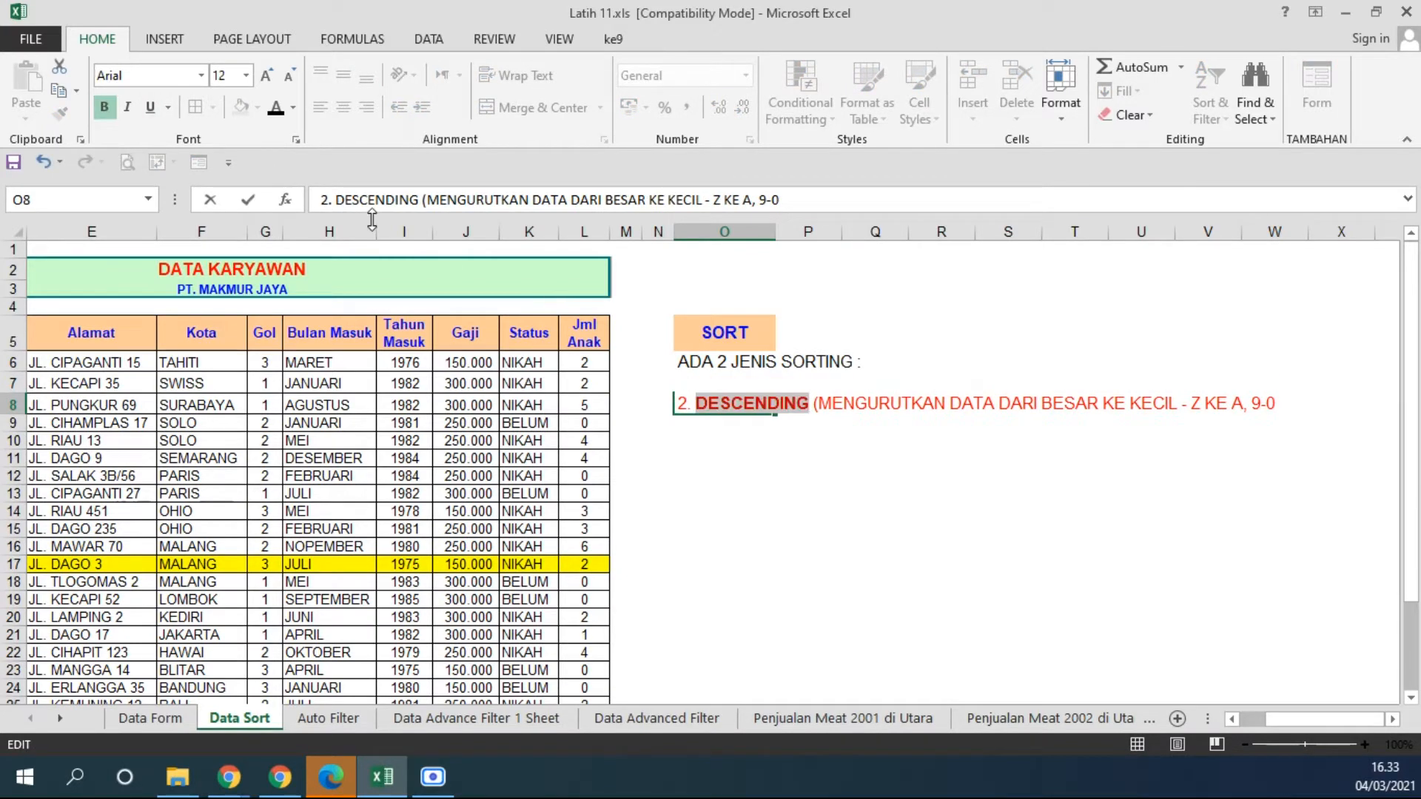
click(293, 107)
click(292, 178)
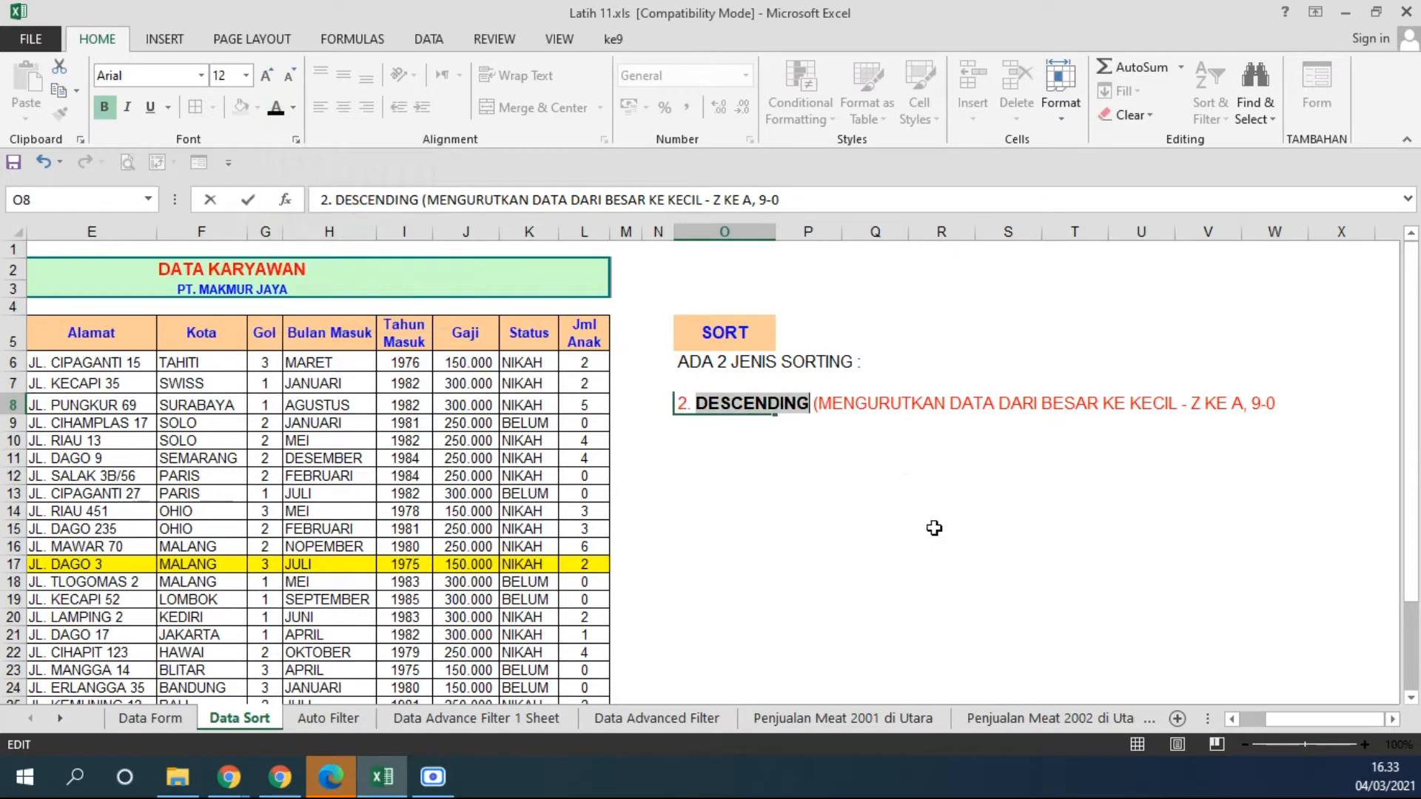
click(936, 532)
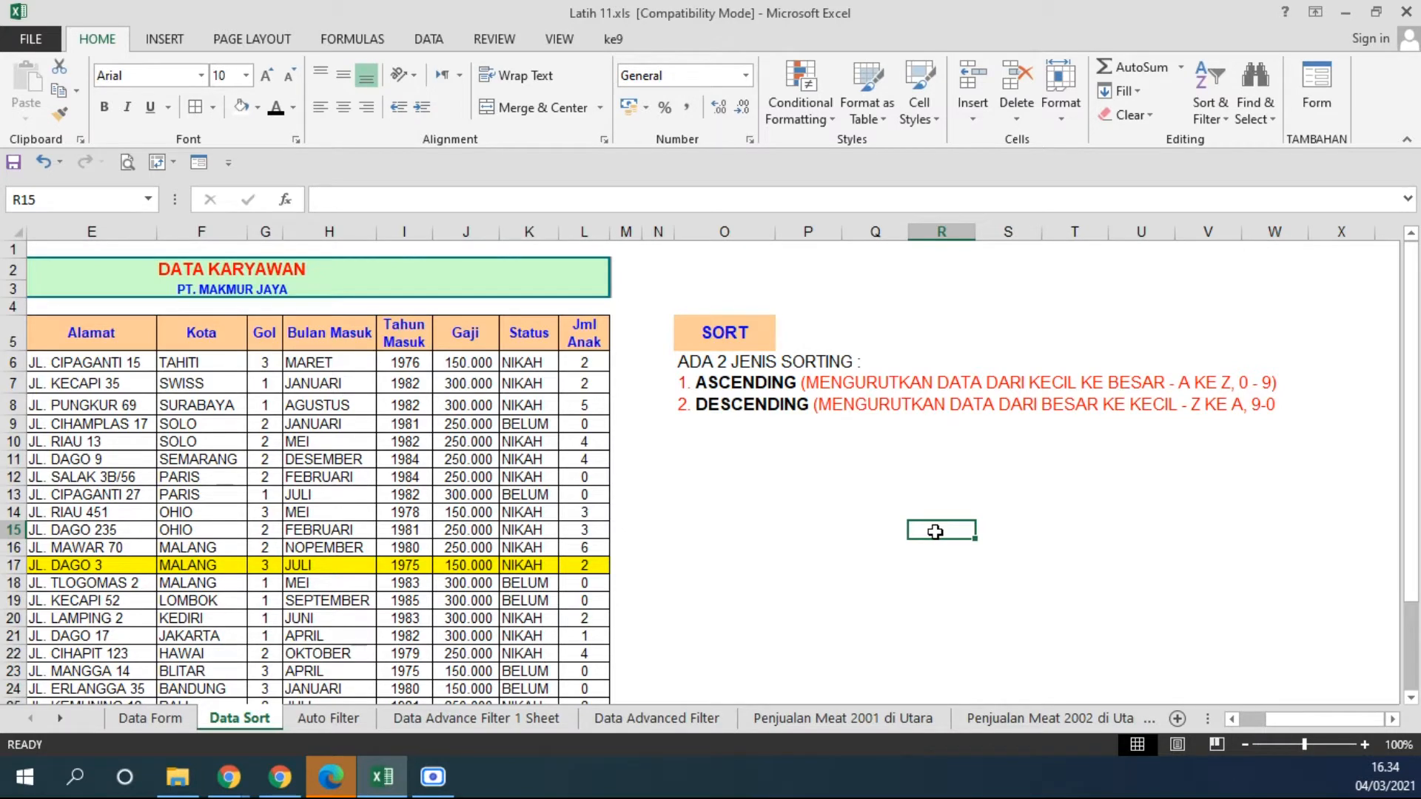
Examine the employee table, its No Induk column, the yellow-highlighted row and the exercise instructions below the table
drag(1328, 720, 1279, 723)
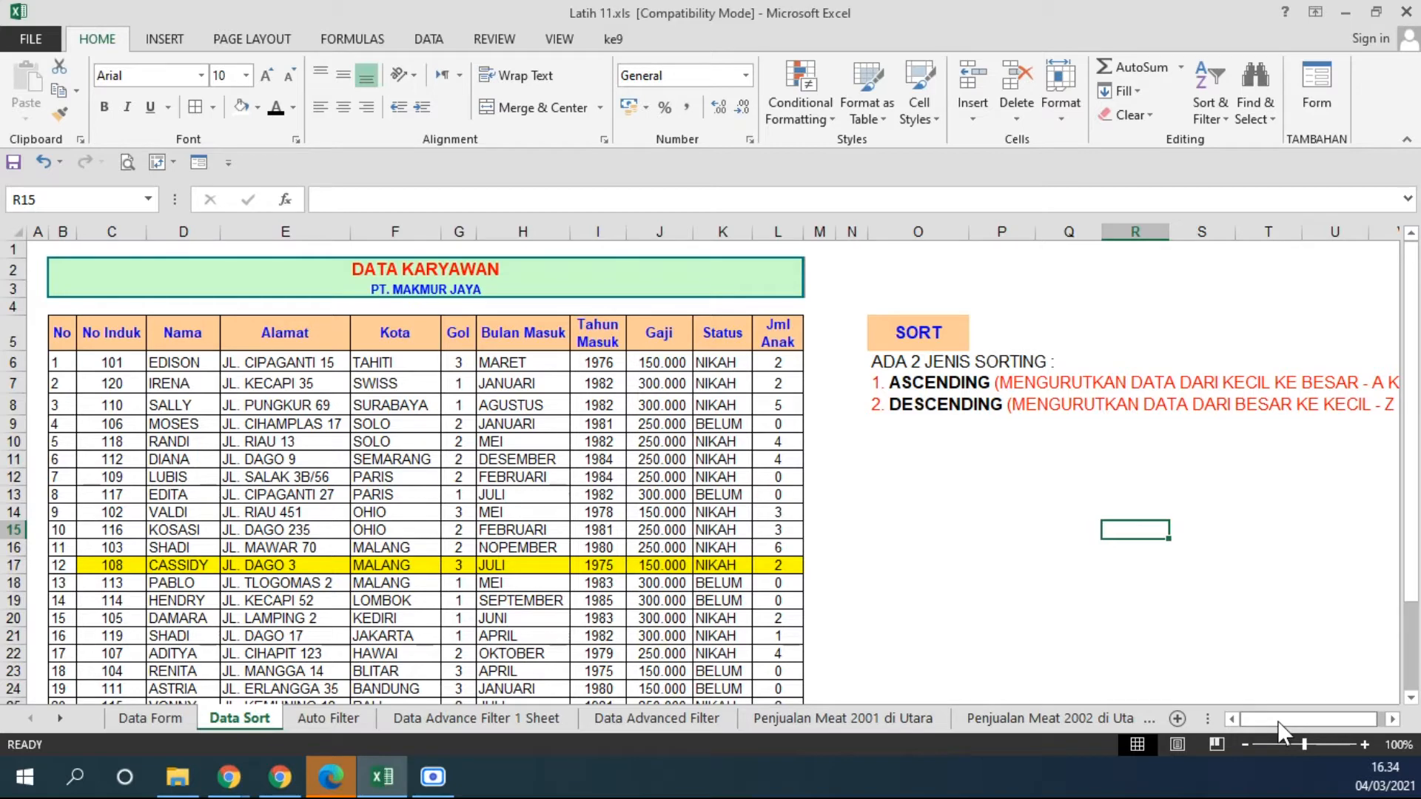
scroll(537, 594, down, 2)
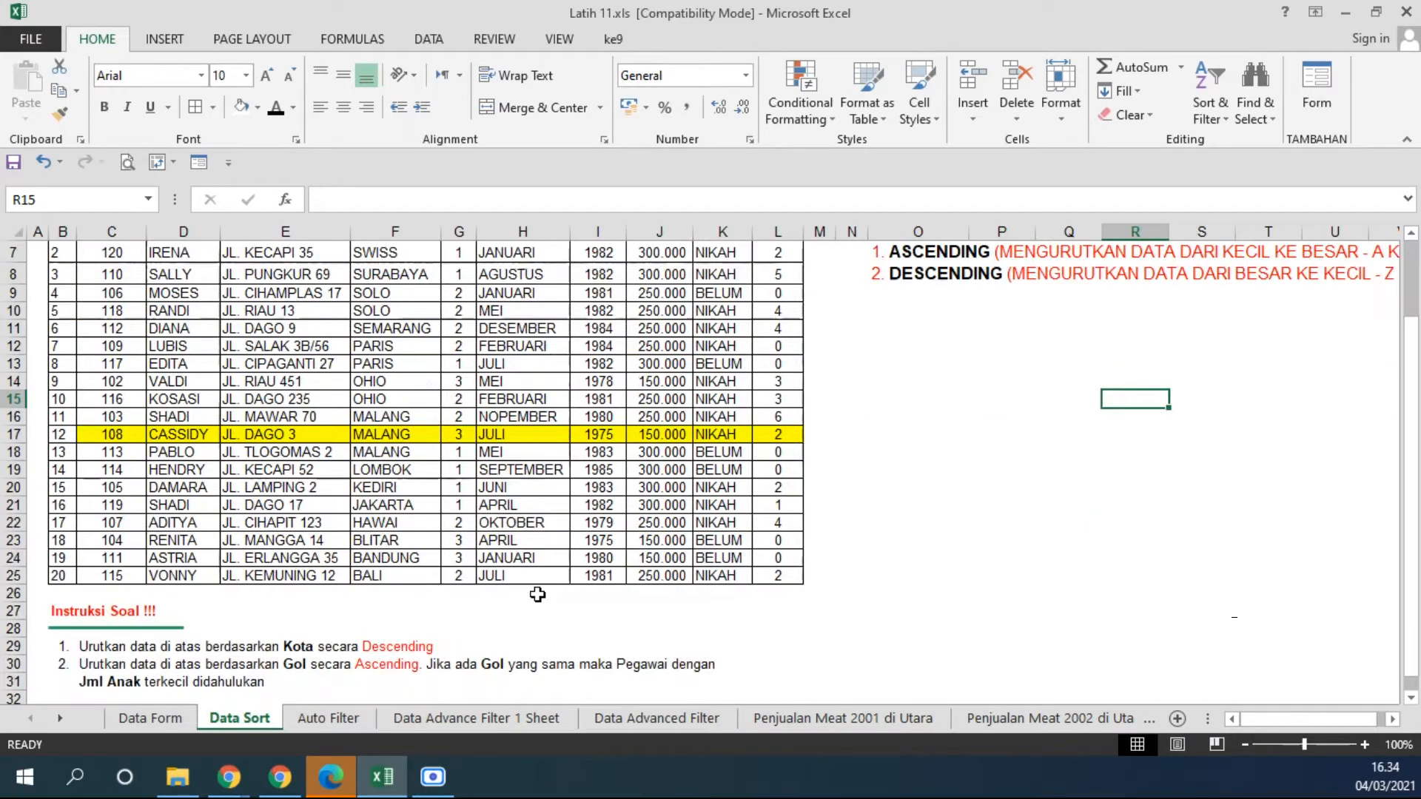
scroll(538, 594, up, 1)
scroll(537, 594, down, 1)
scroll(537, 594, up, 1)
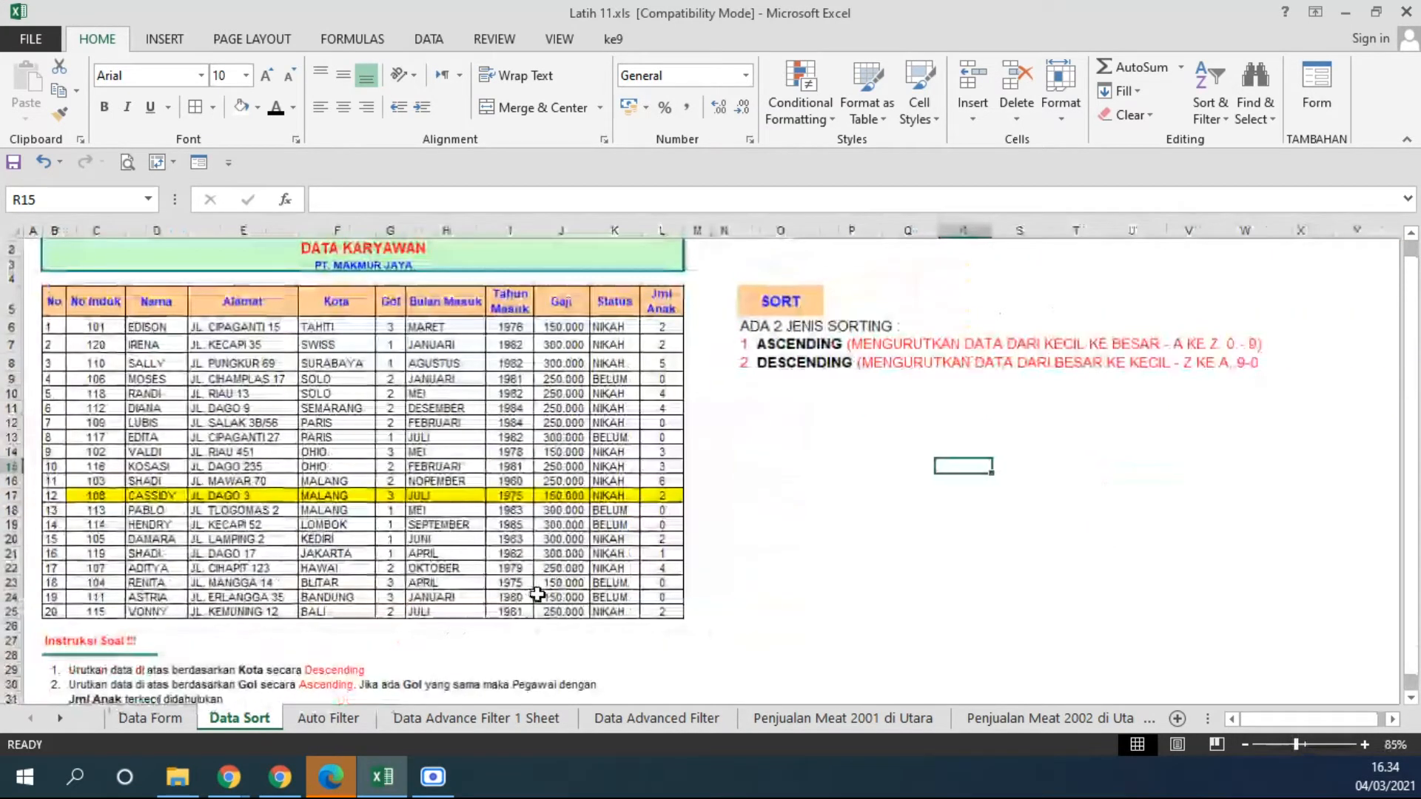
scroll(537, 594, up, 1)
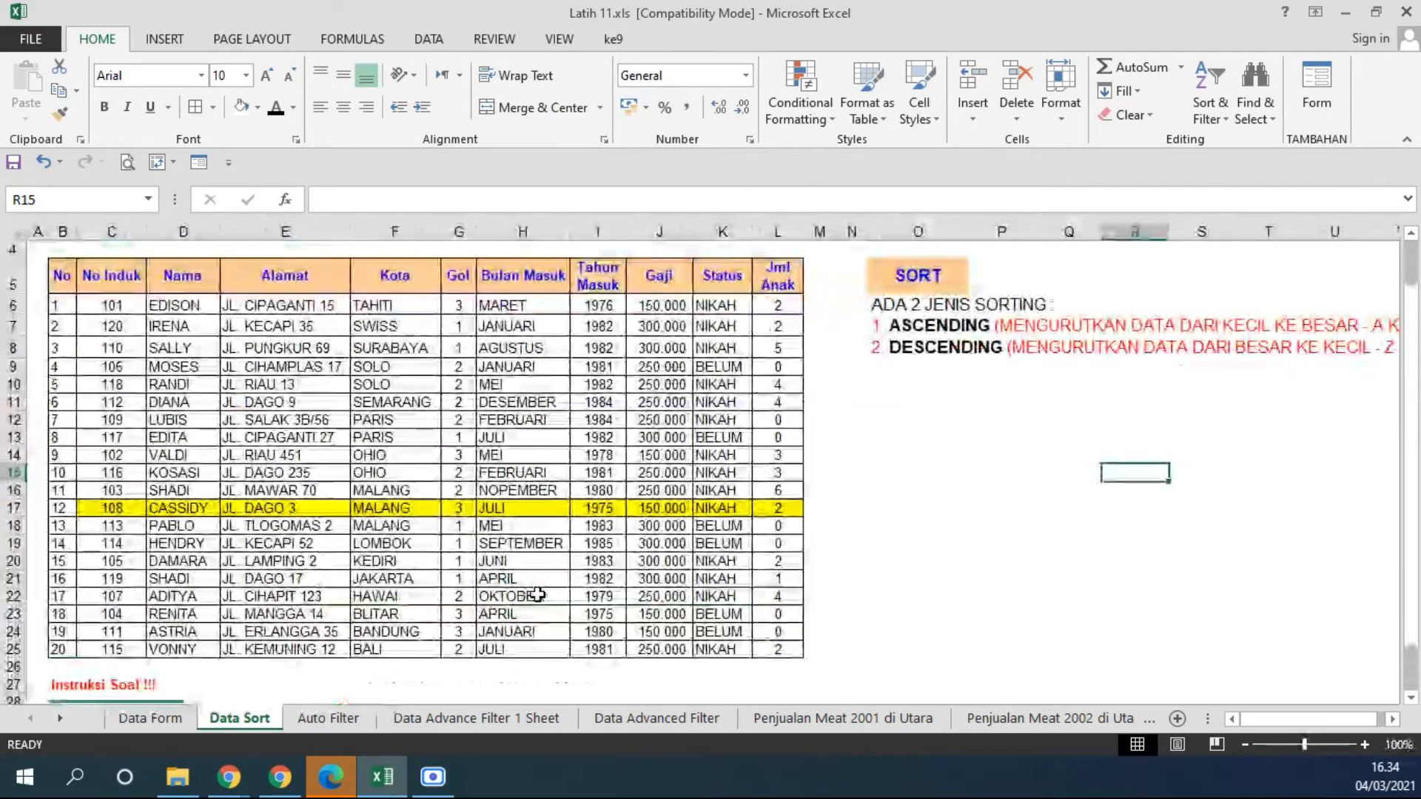
drag(112, 304, 110, 643)
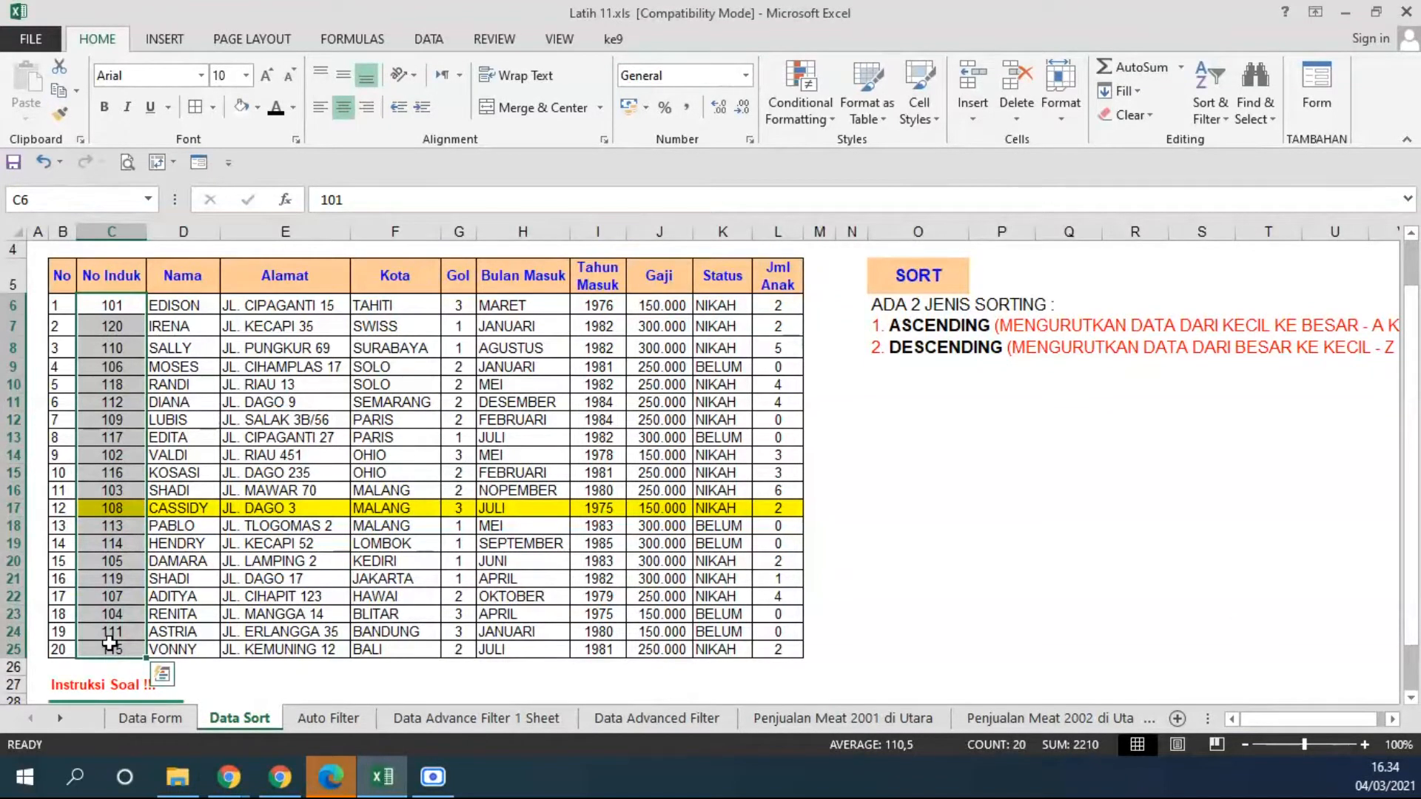
drag(111, 509, 773, 516)
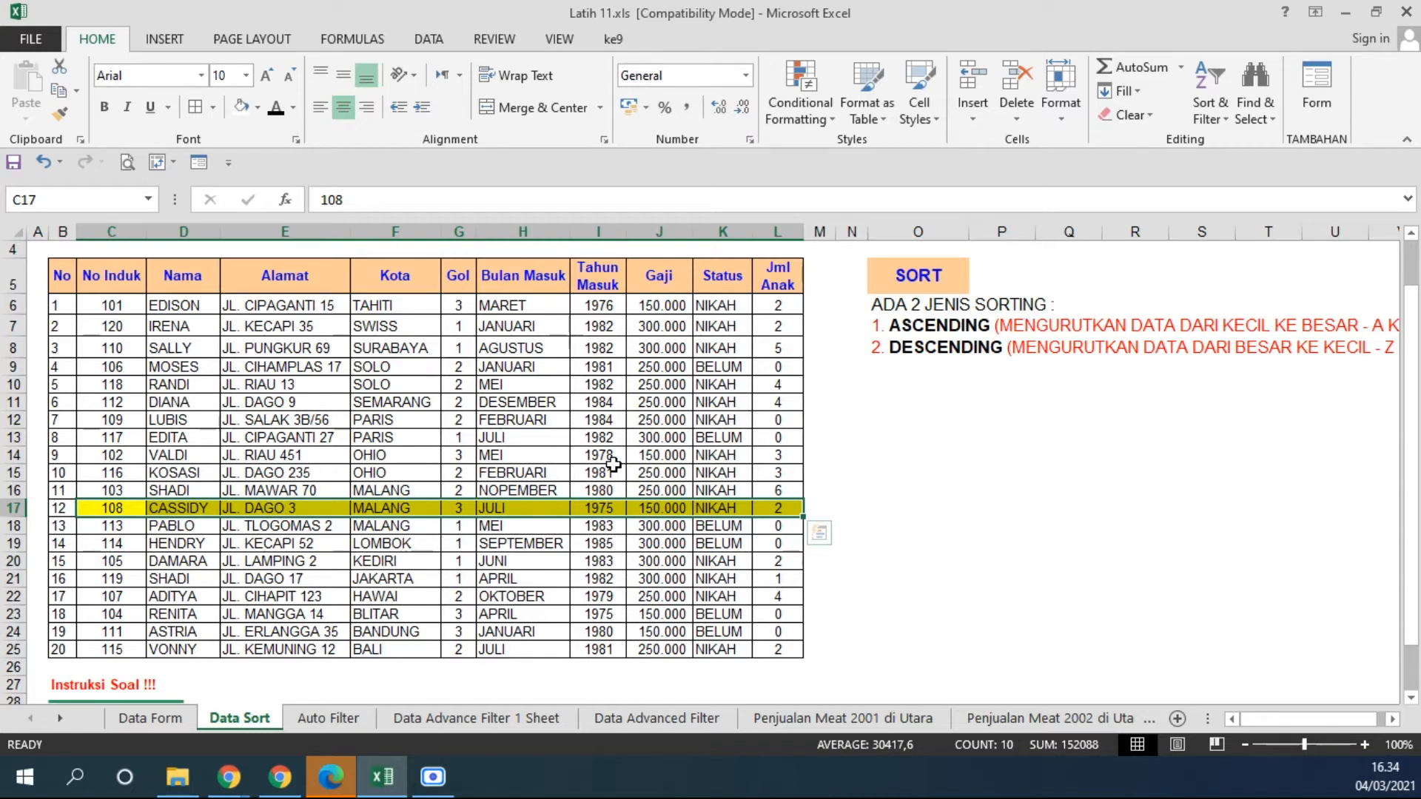
Sort the employee table by the No Induk column in ascending order
click(111, 306)
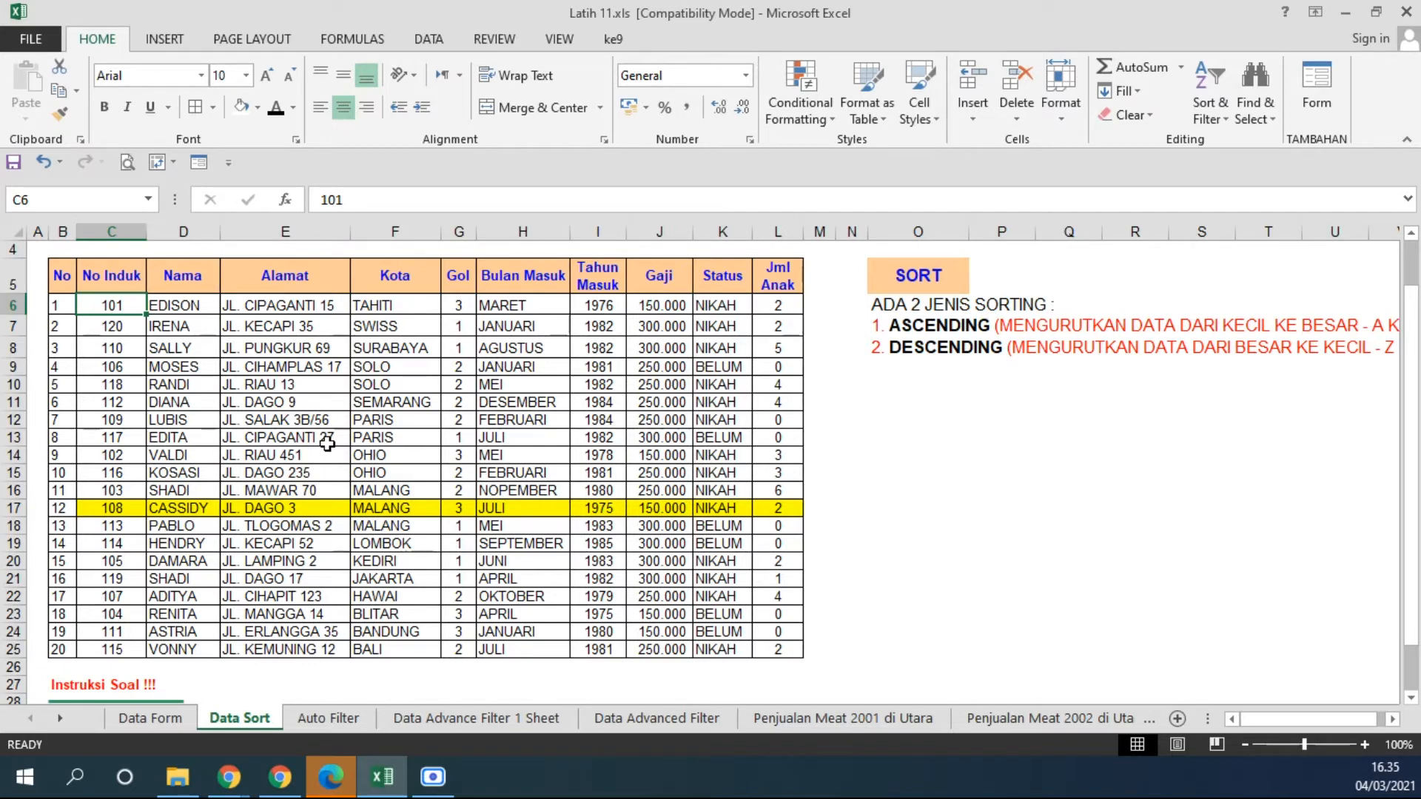
click(105, 390)
click(125, 305)
click(115, 492)
click(111, 651)
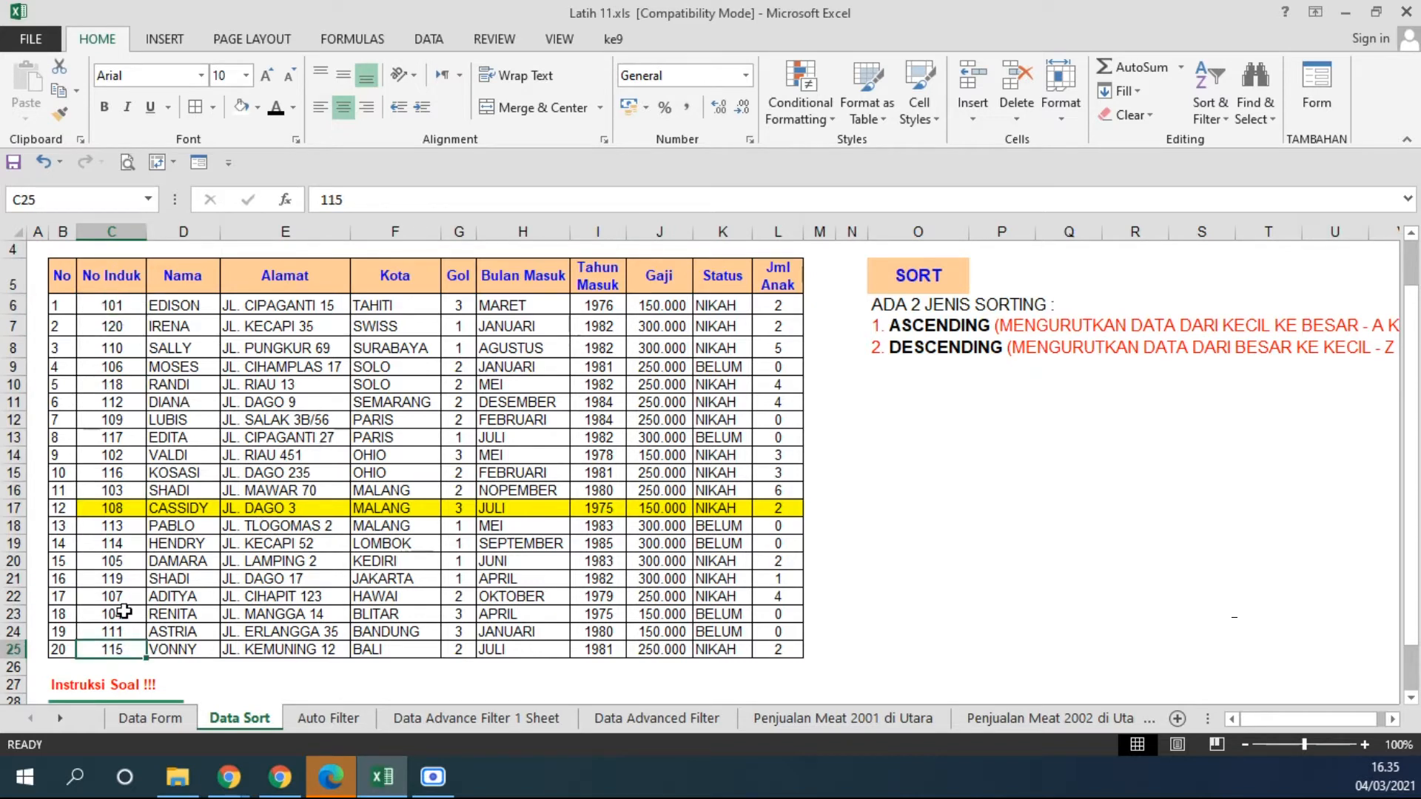
drag(113, 300, 113, 650)
click(111, 304)
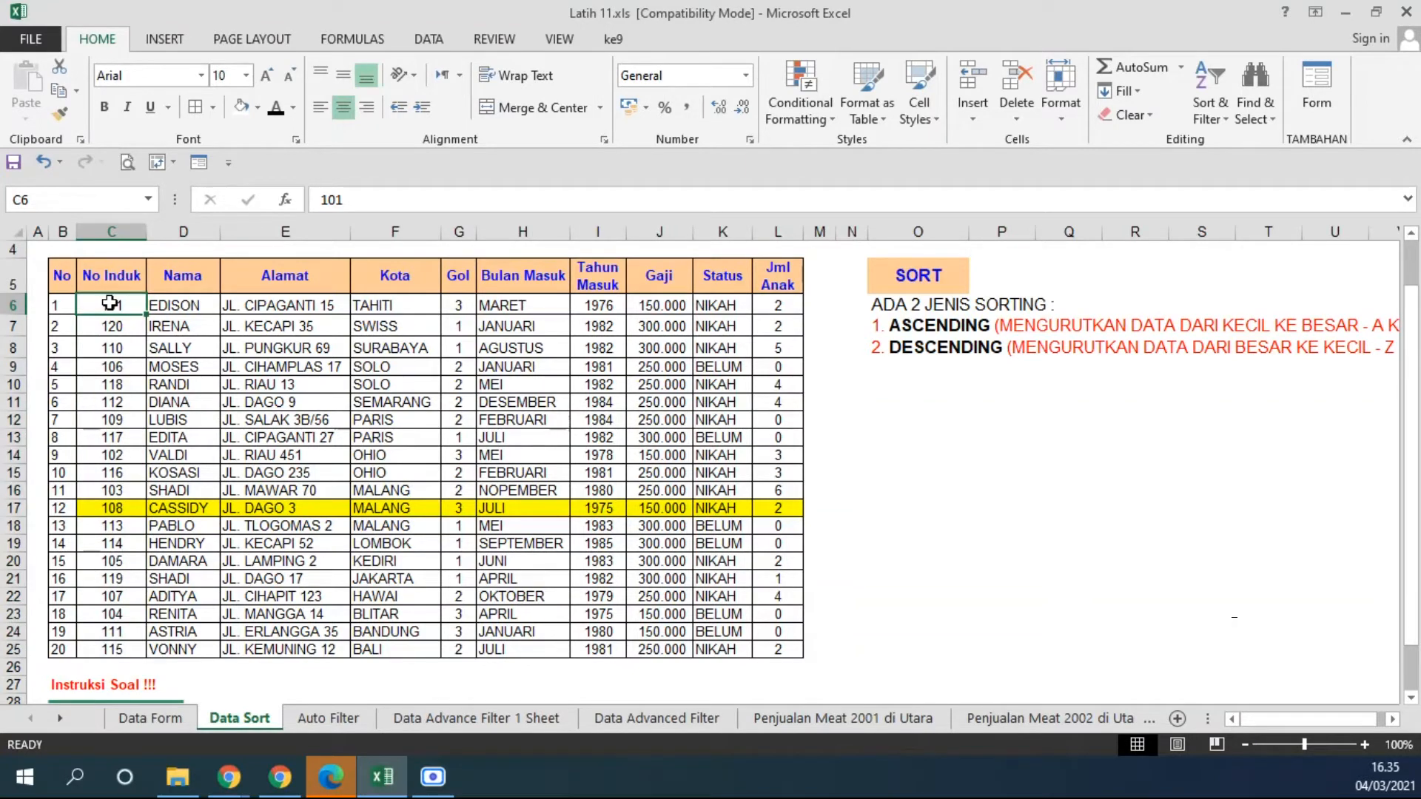
click(422, 38)
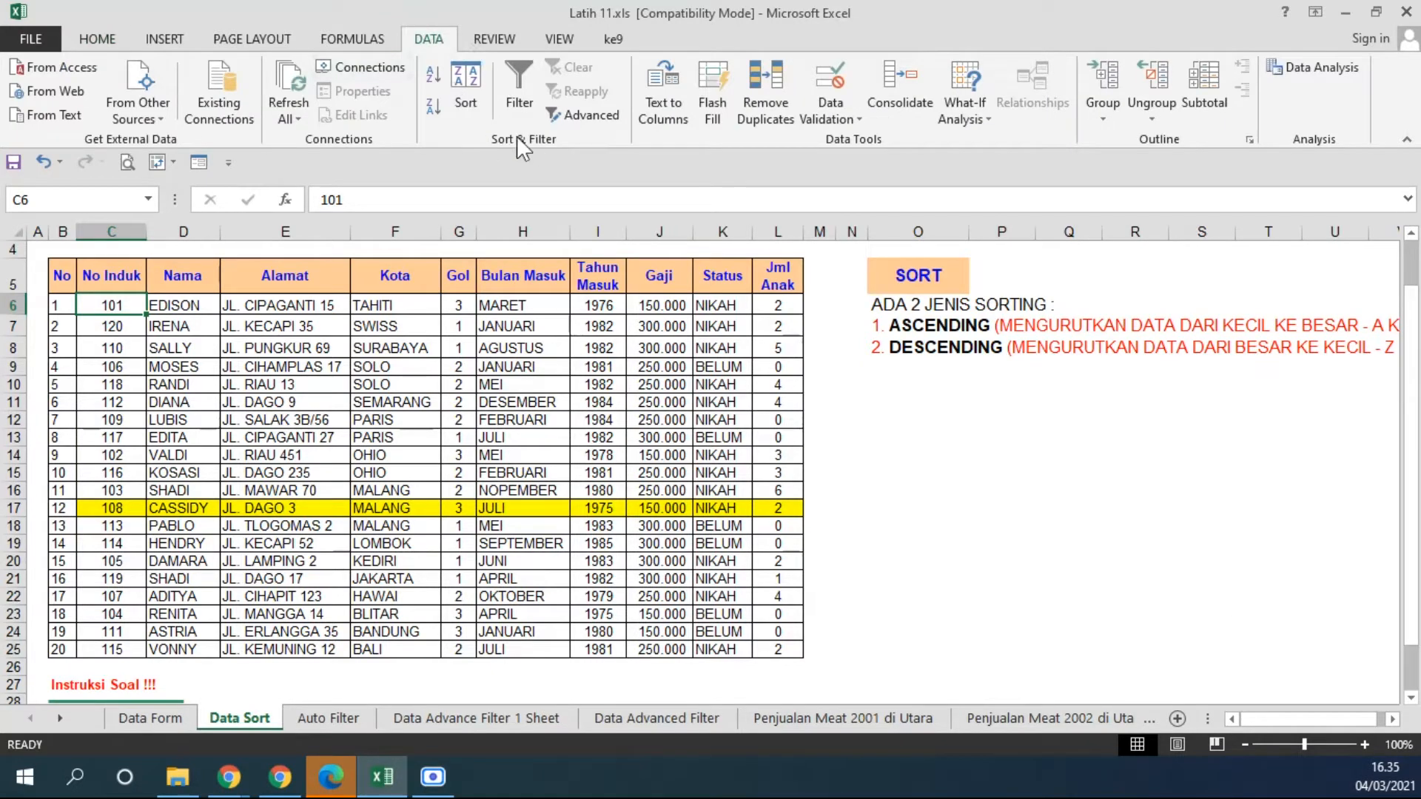
click(434, 74)
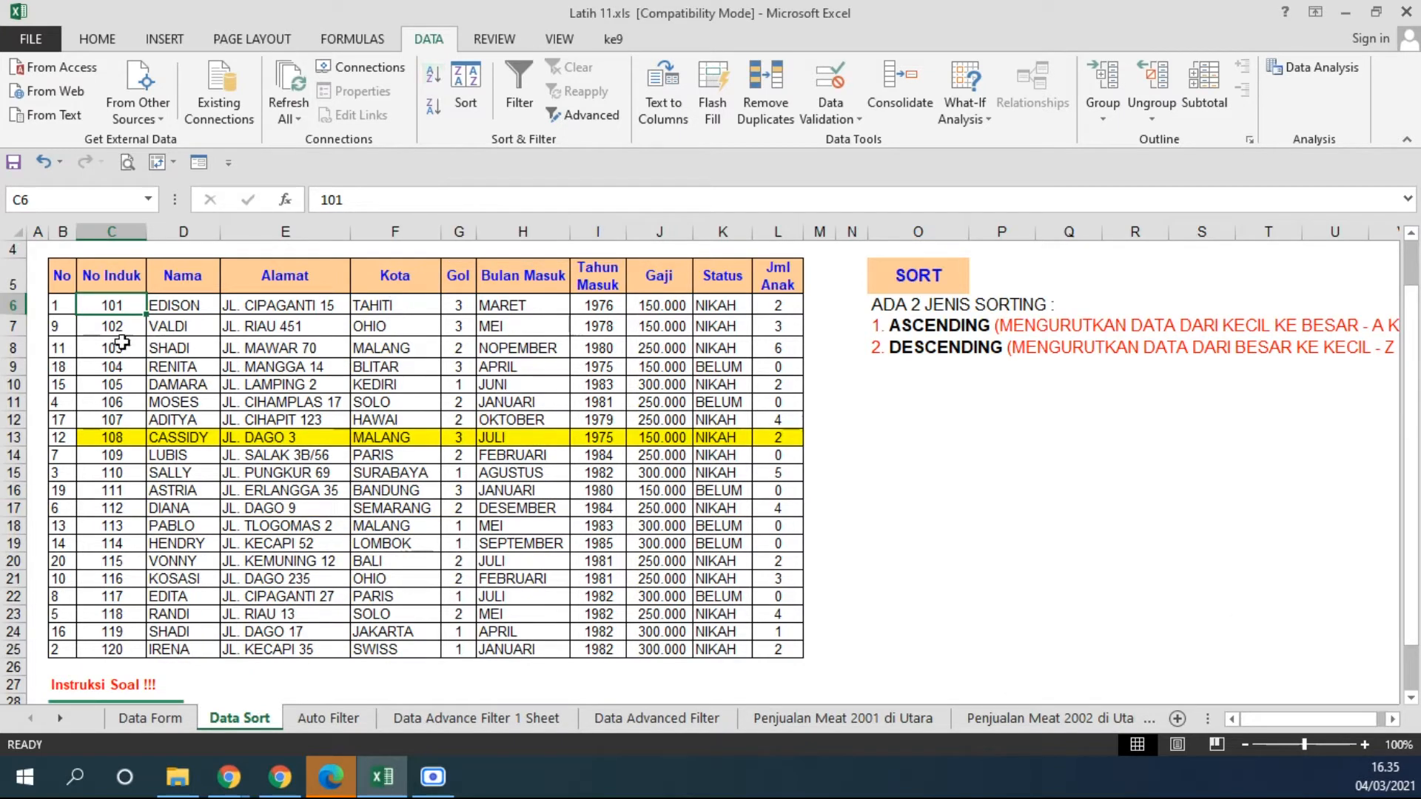
Check that the yellow-highlighted employee's details still belong together across the row after sorting
drag(111, 437, 786, 439)
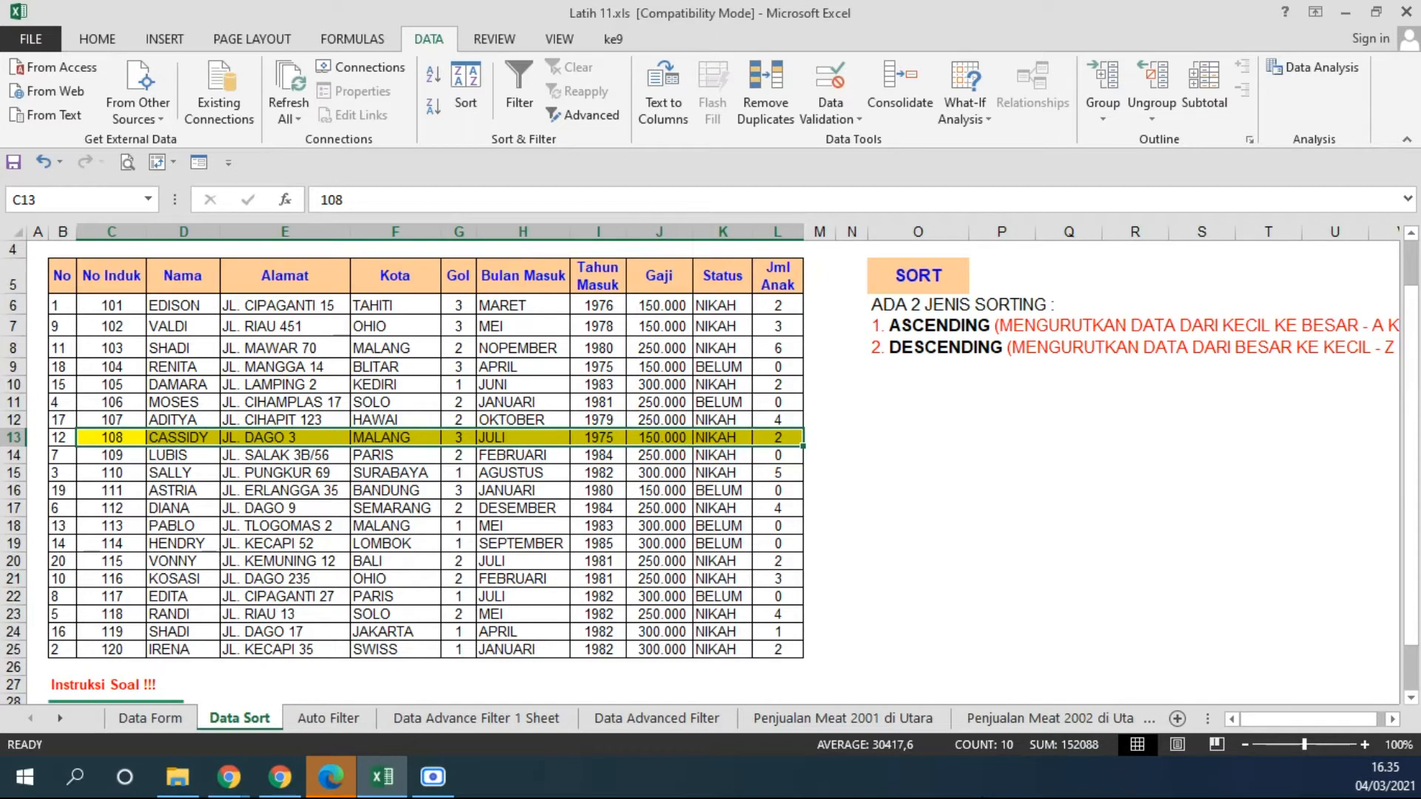
click(174, 440)
click(268, 438)
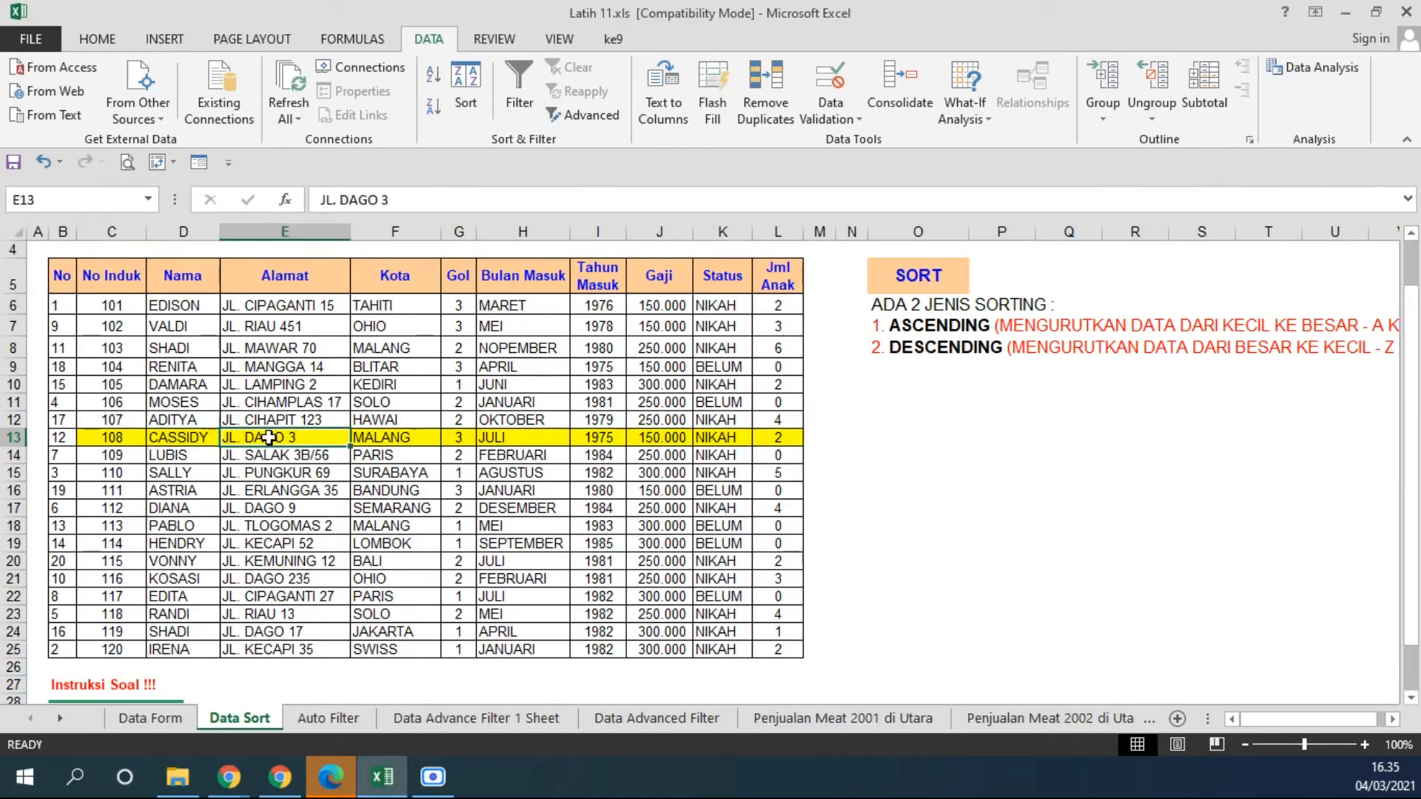
click(415, 438)
click(451, 440)
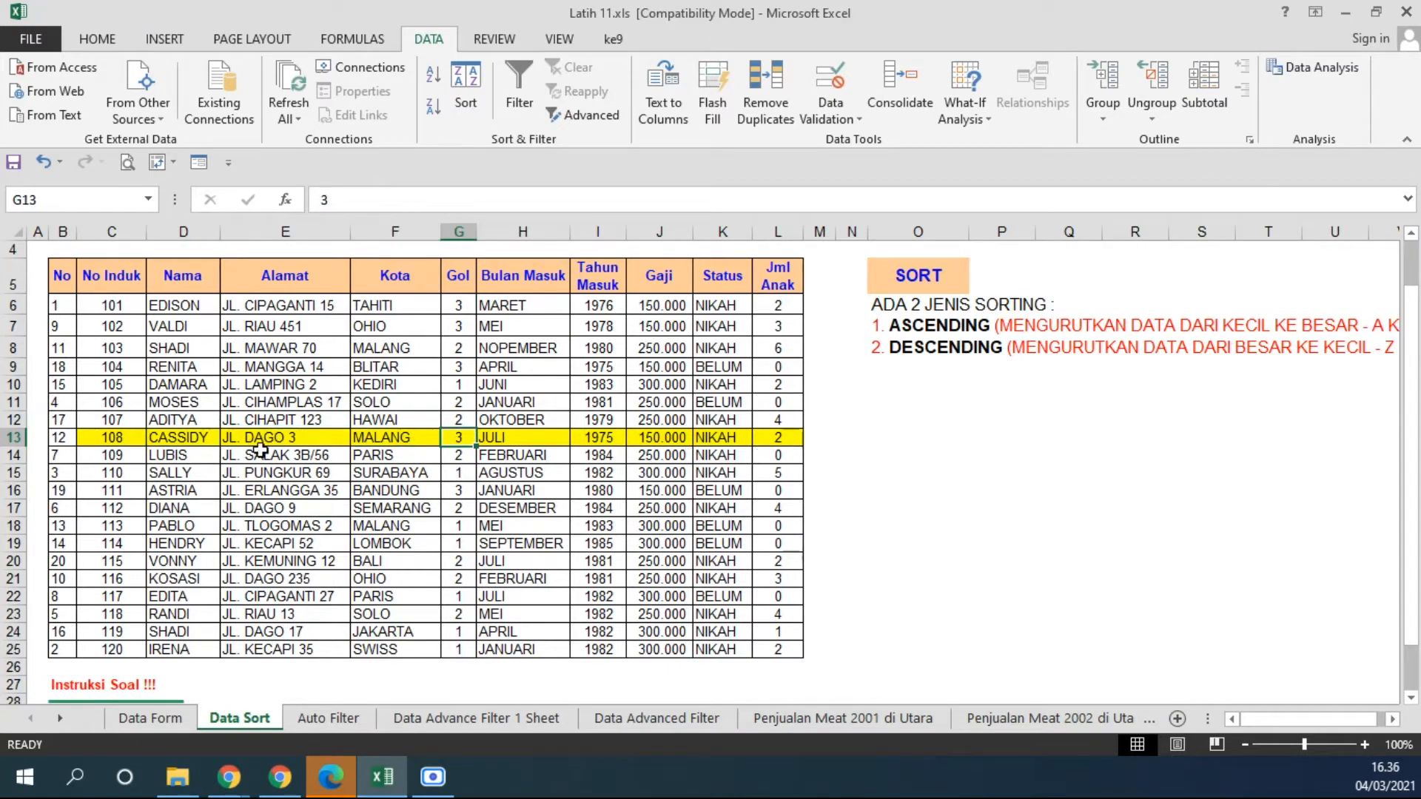
drag(105, 439, 774, 436)
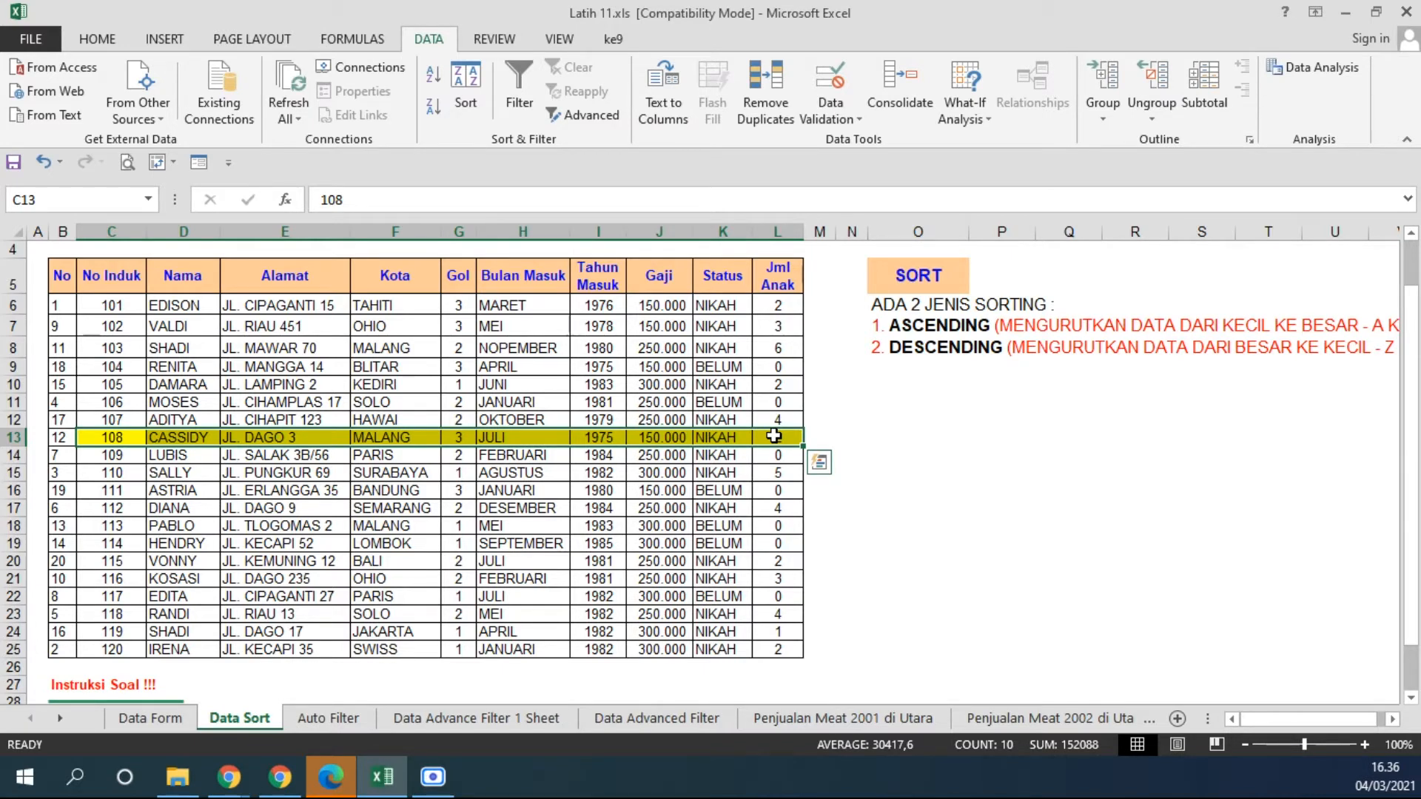
click(104, 304)
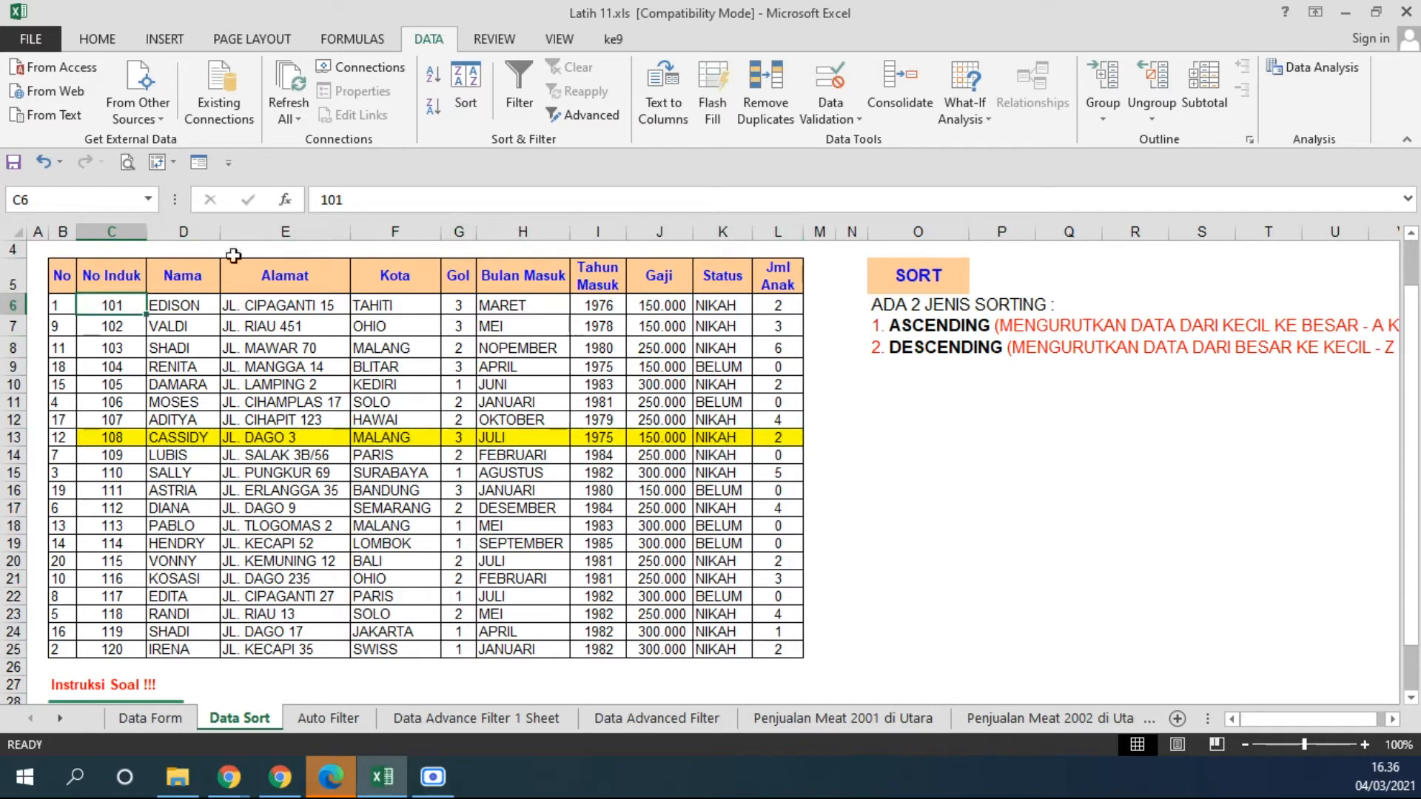
drag(152, 438, 771, 435)
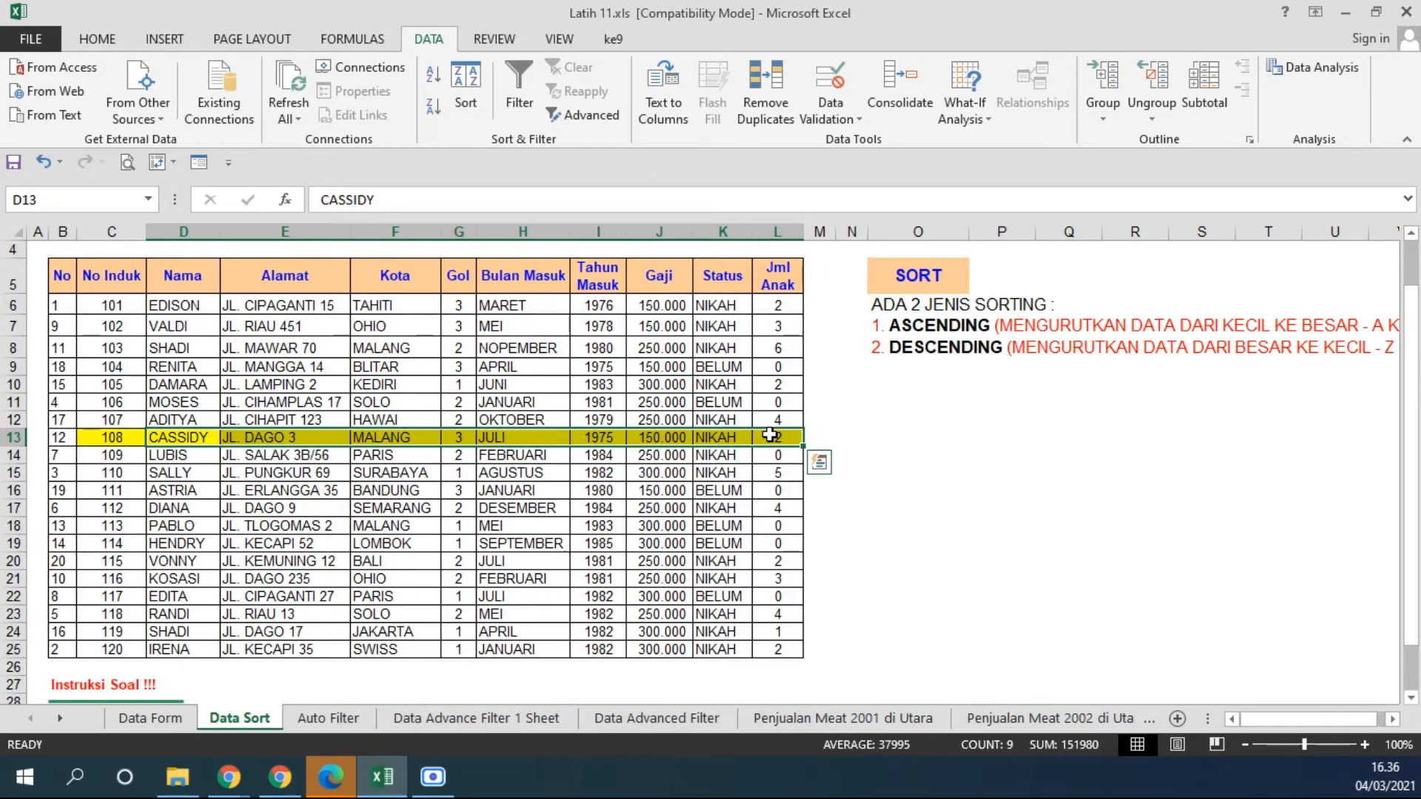
Sort the employee table by the Nama column in descending order and check the order of the No Induk column
click(183, 308)
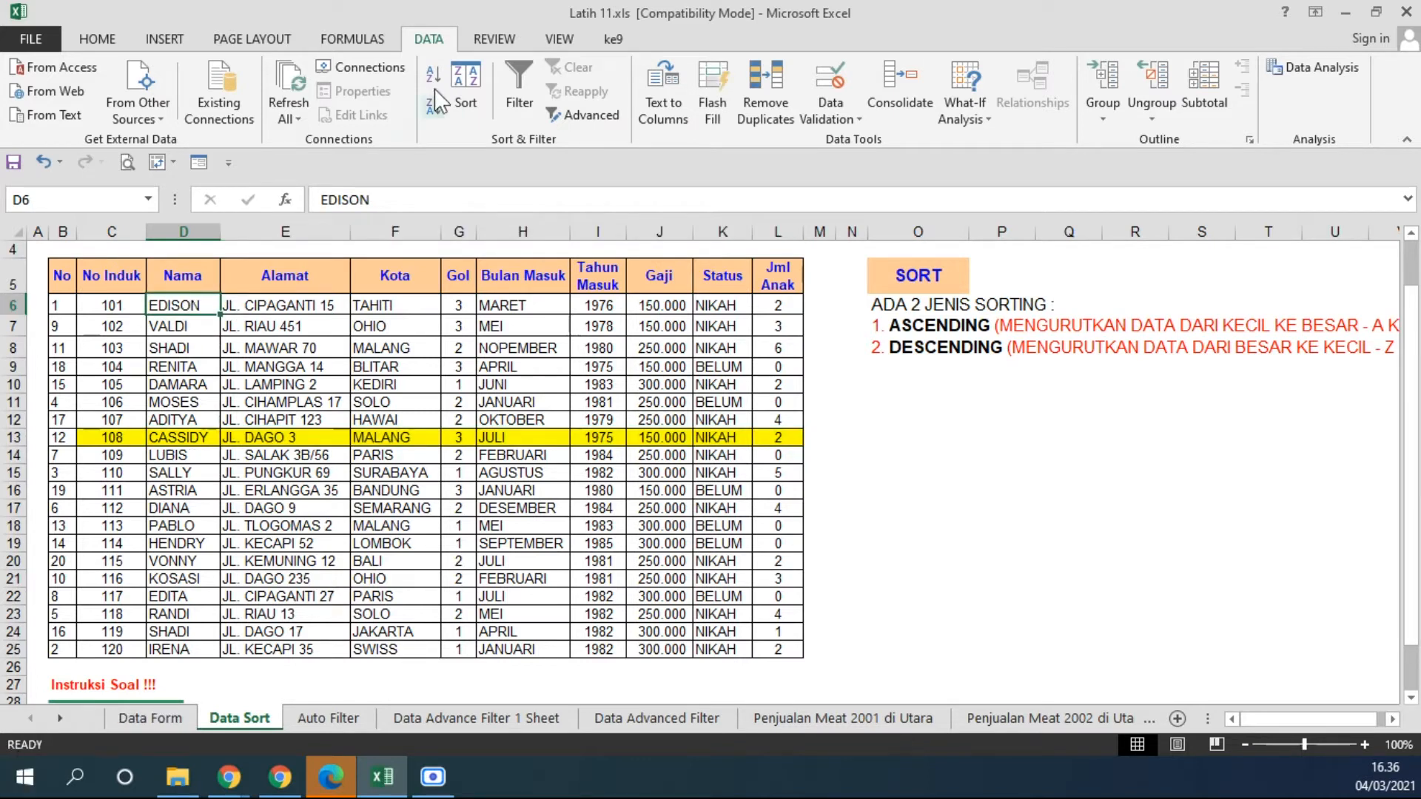
click(434, 111)
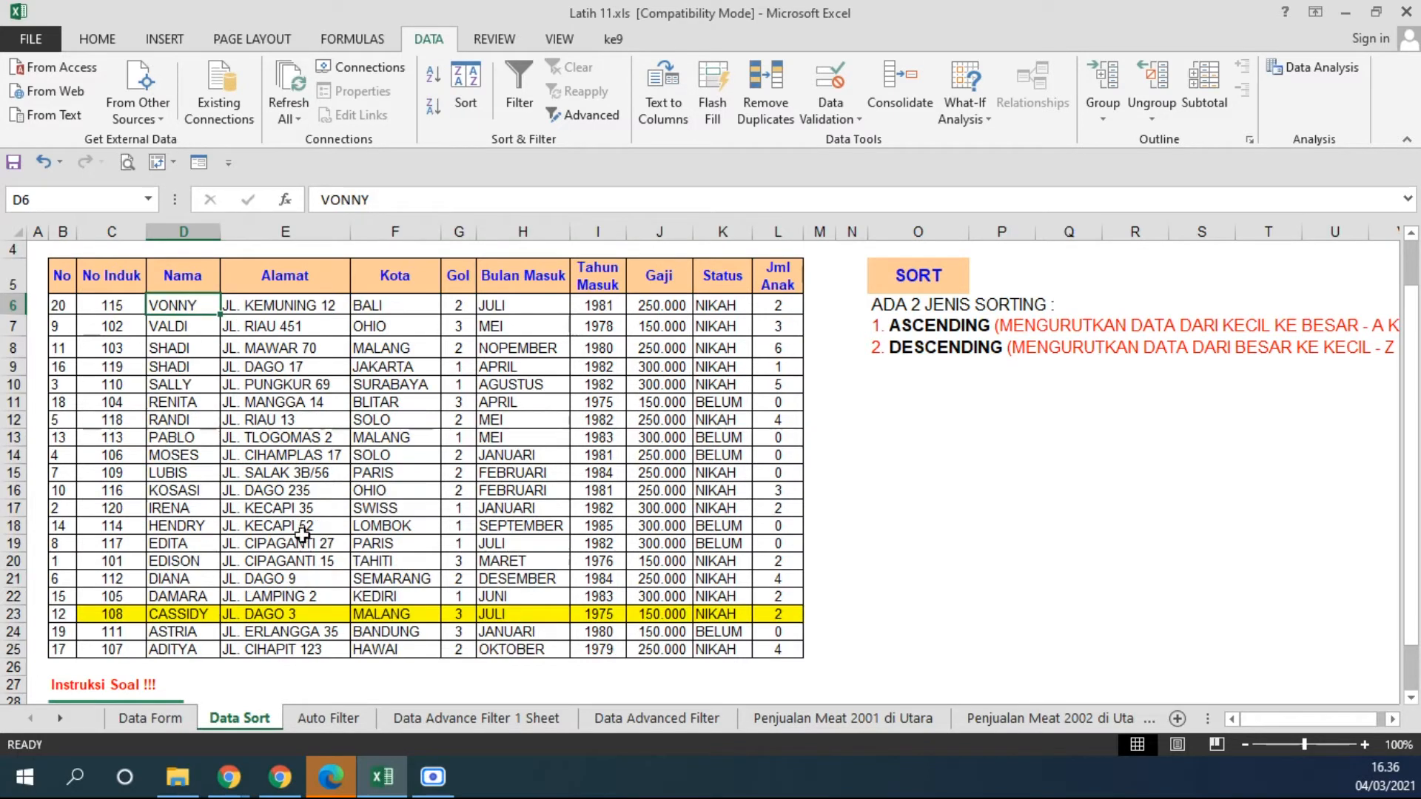
click(124, 305)
drag(123, 306, 118, 651)
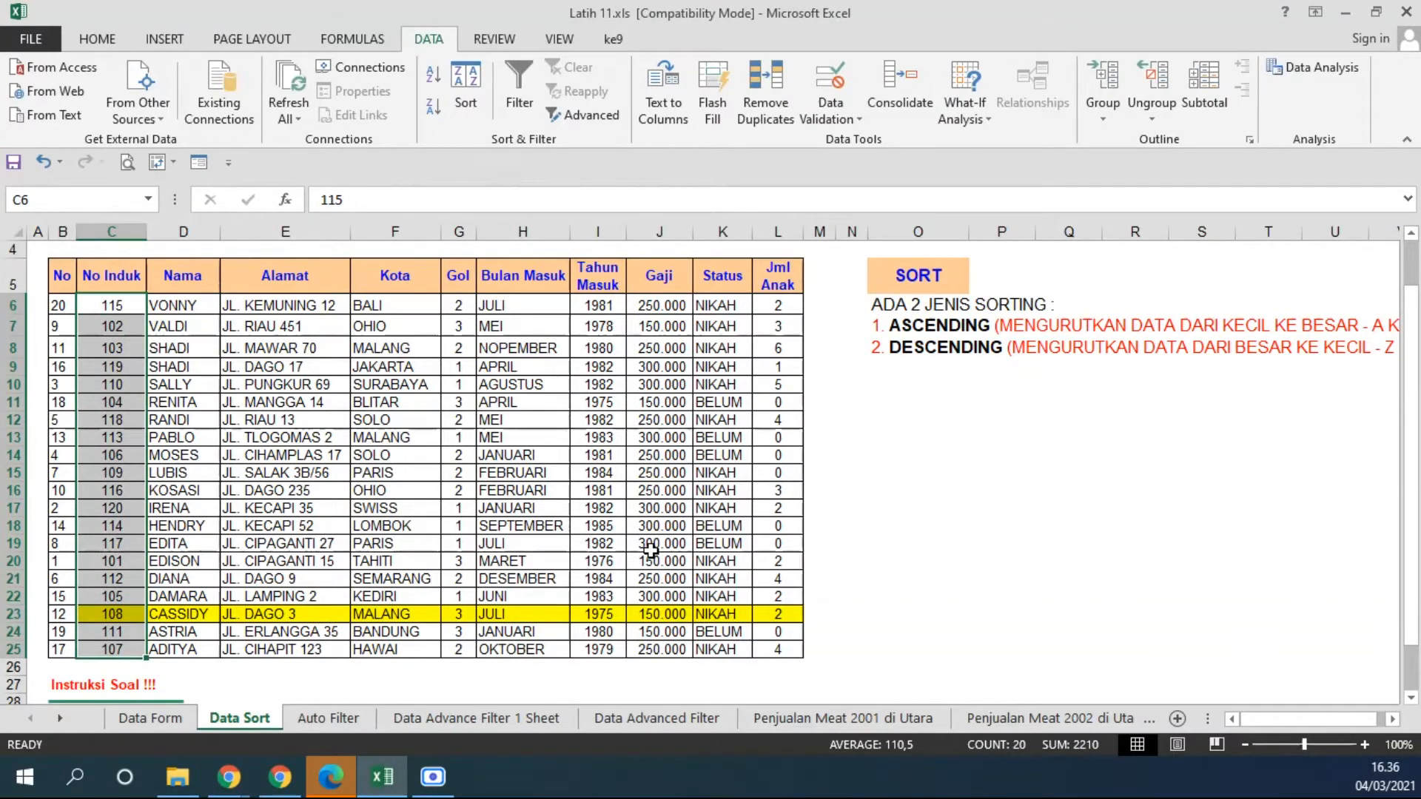
Sort the employee table by the Kota column in ascending order and check the first employee's row
click(409, 306)
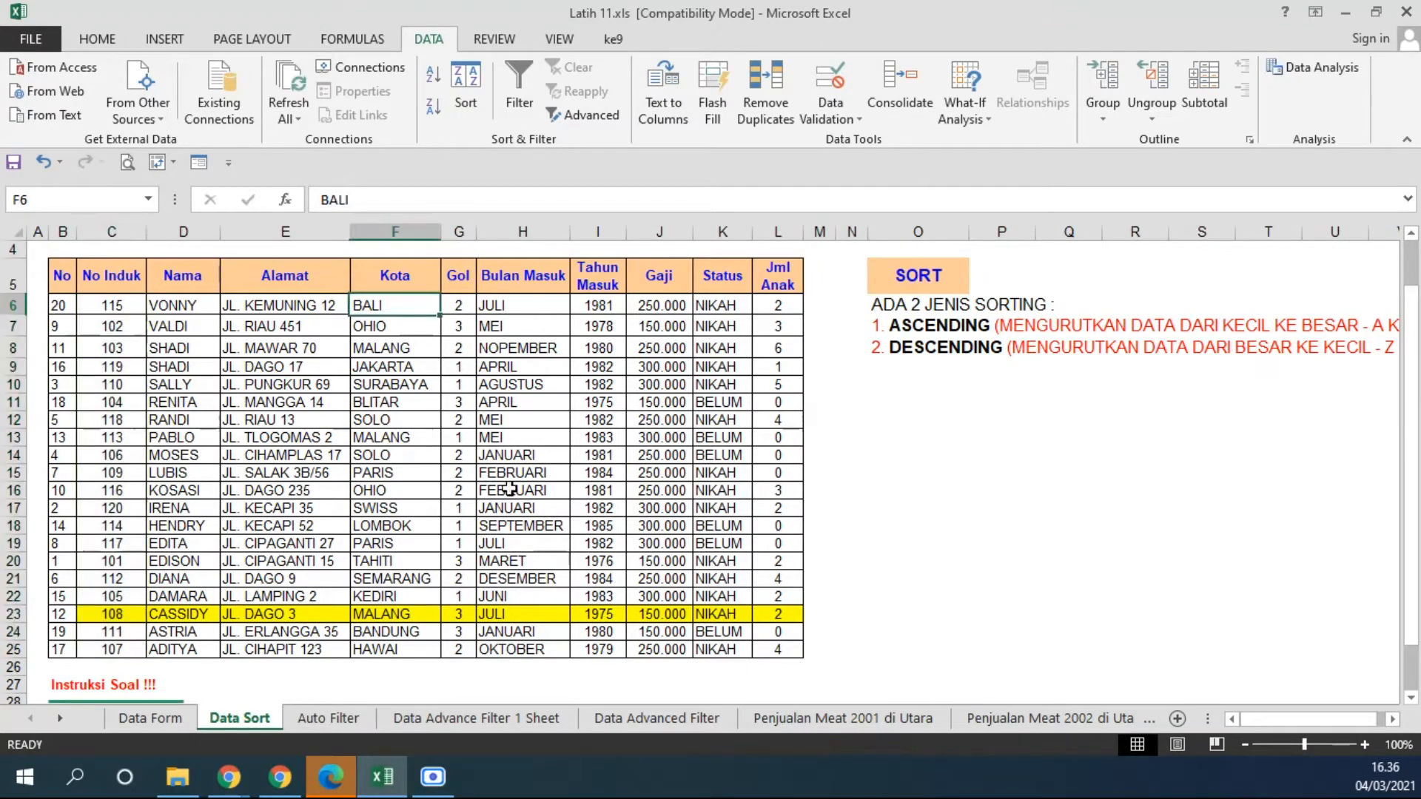
click(432, 74)
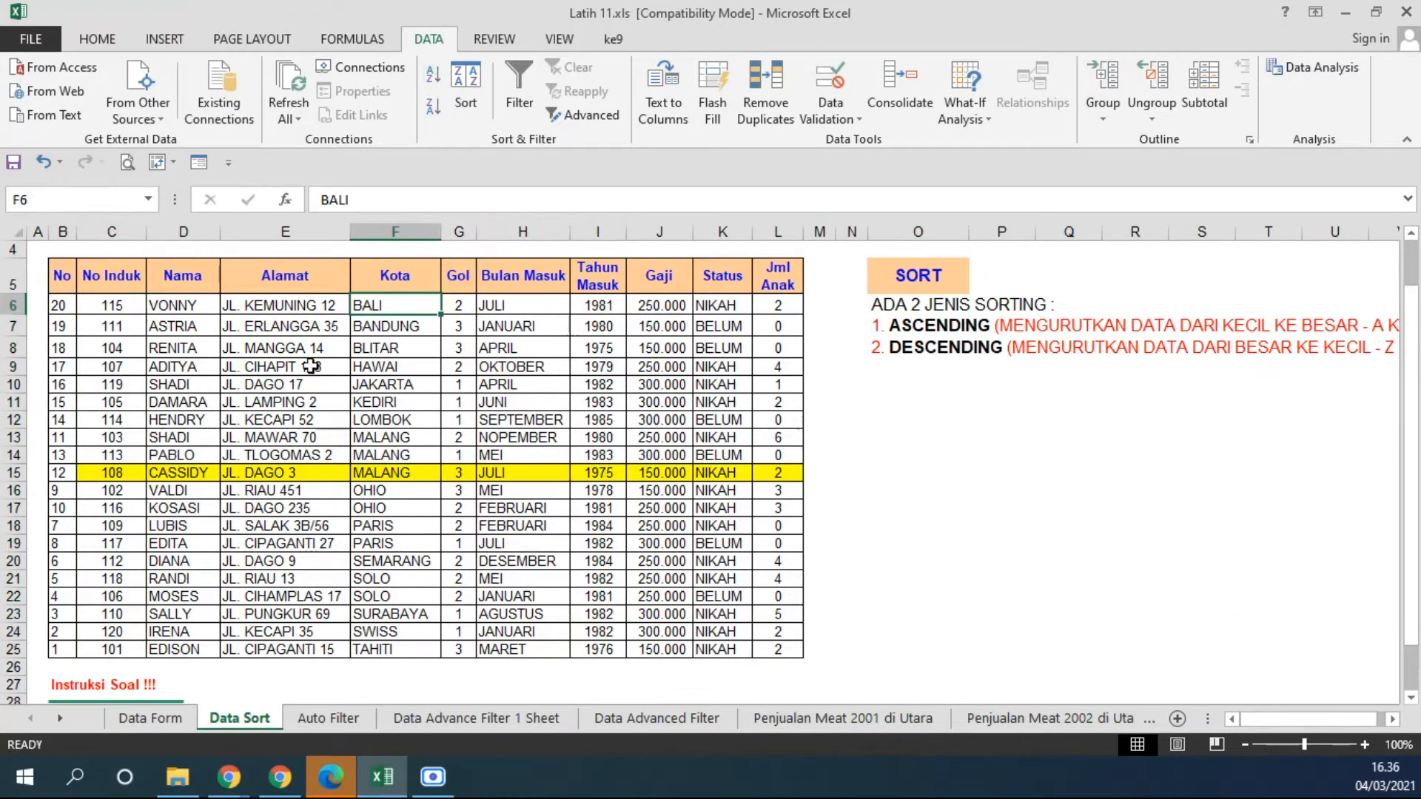
click(113, 311)
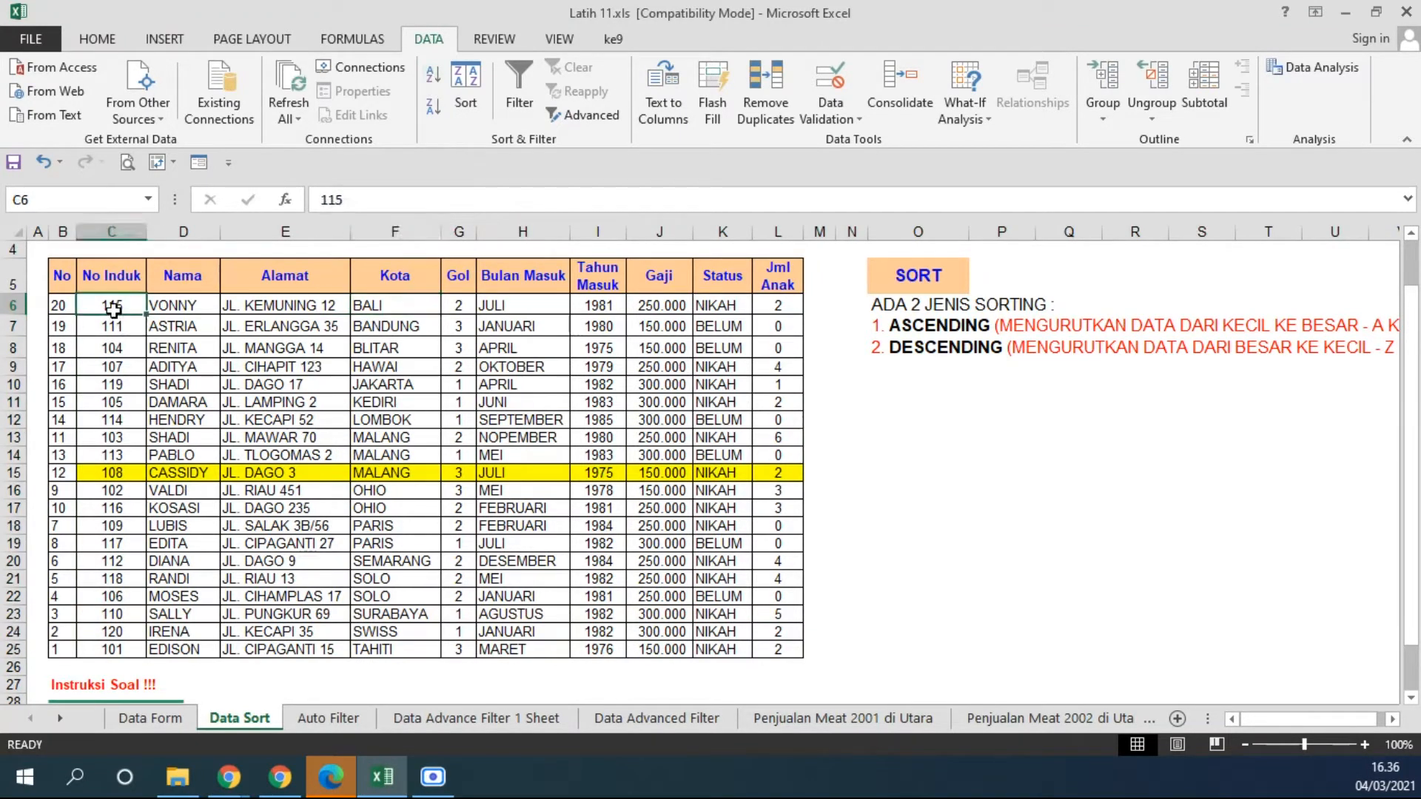
click(173, 305)
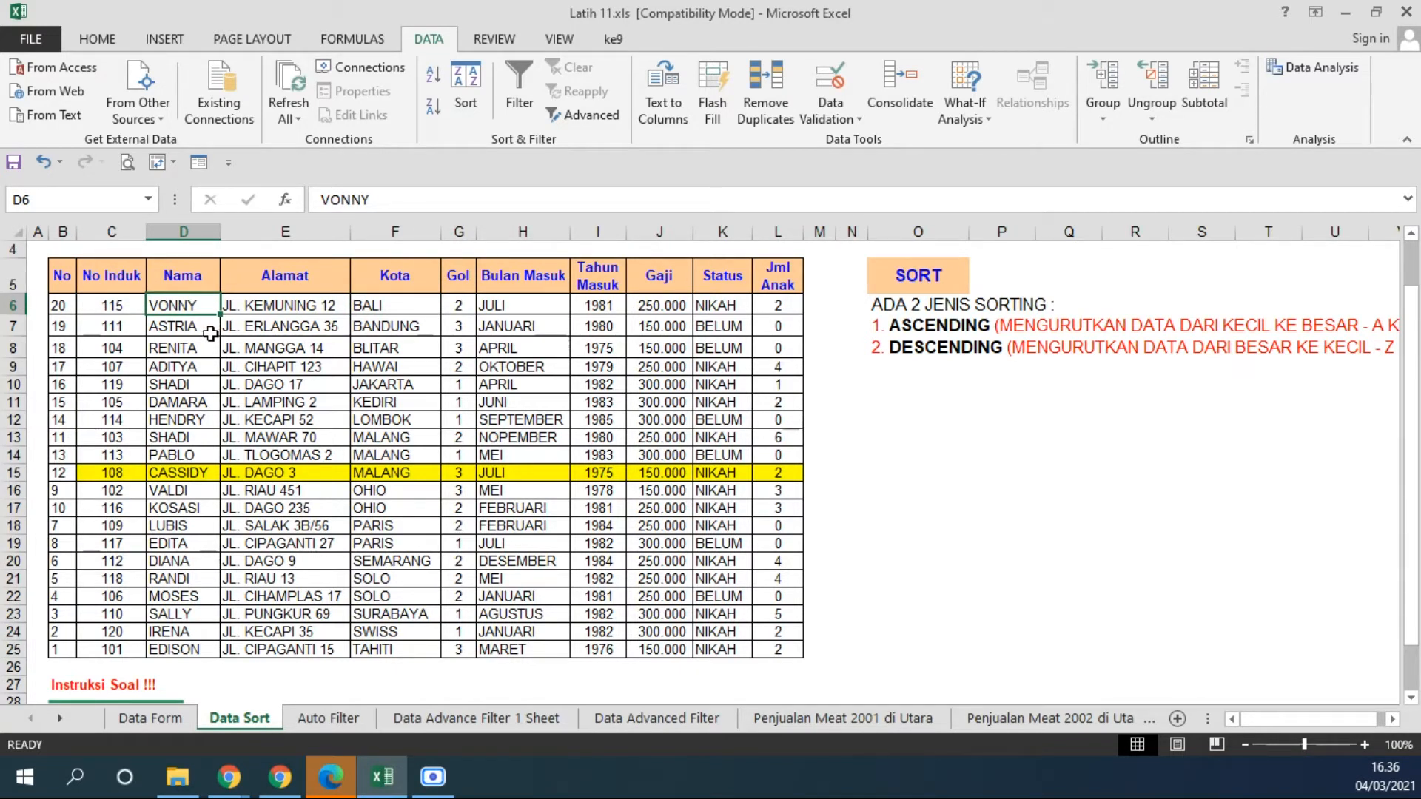
Renumber the No column of the employee table in ascending order from 1 to 20
drag(63, 307, 65, 651)
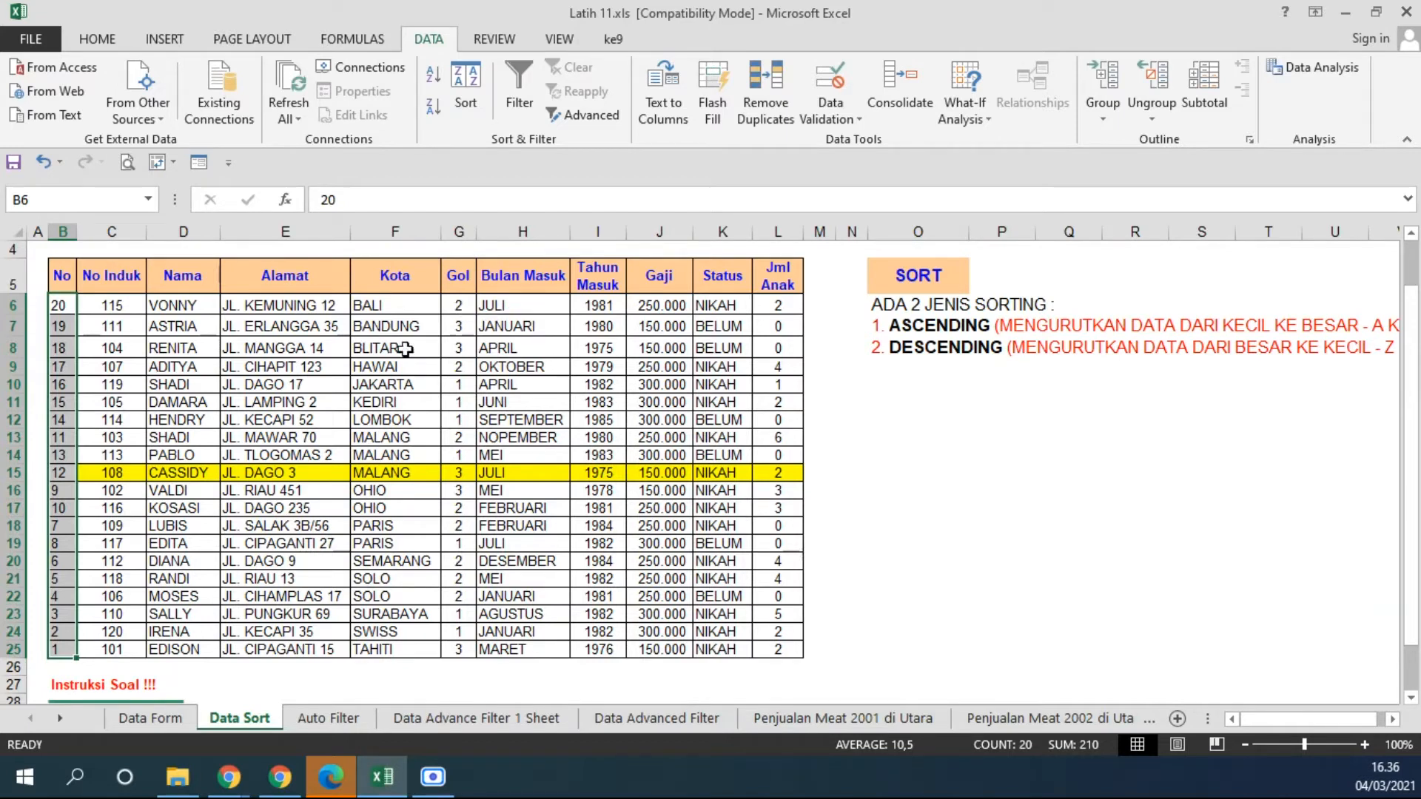
click(390, 305)
click(58, 307)
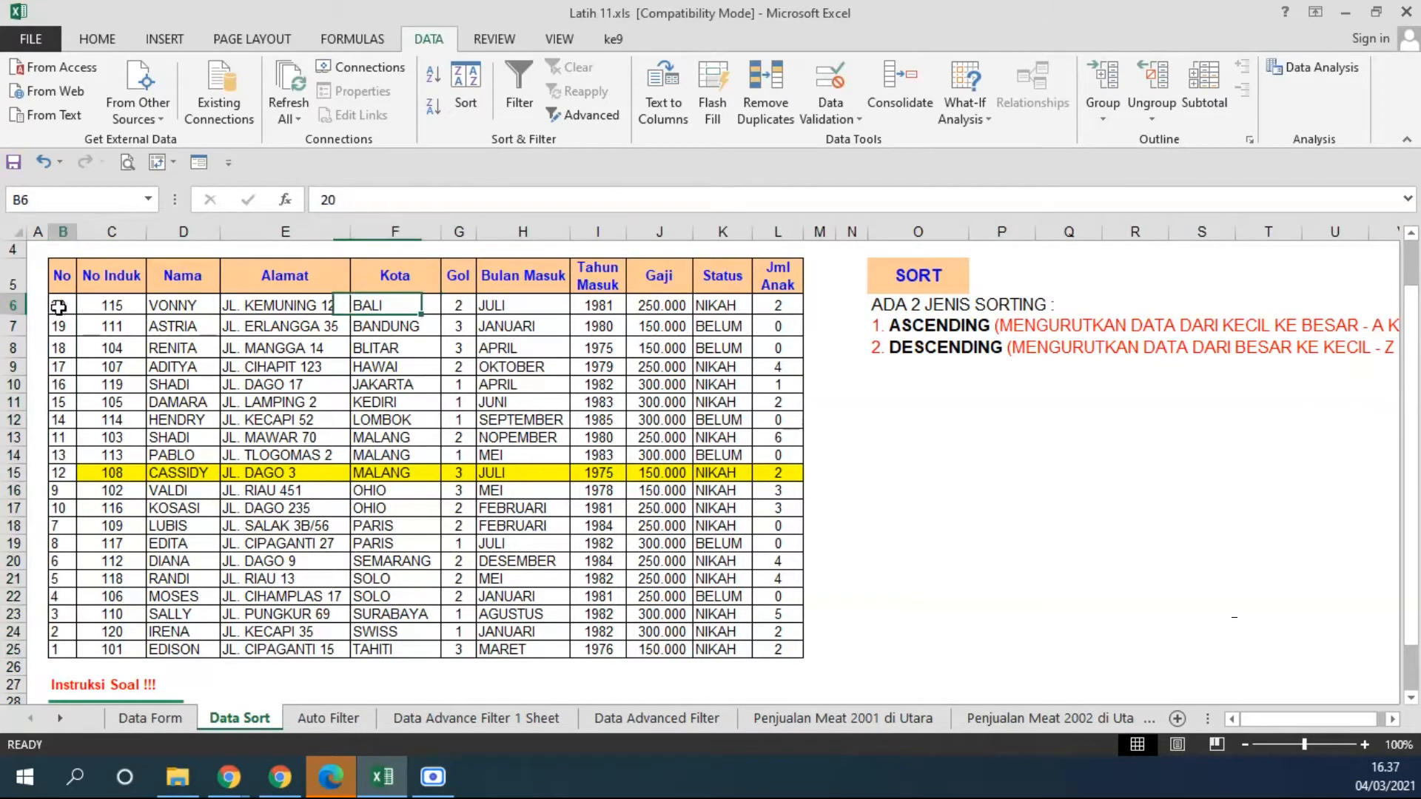
text(1)
click(285, 437)
click(61, 306)
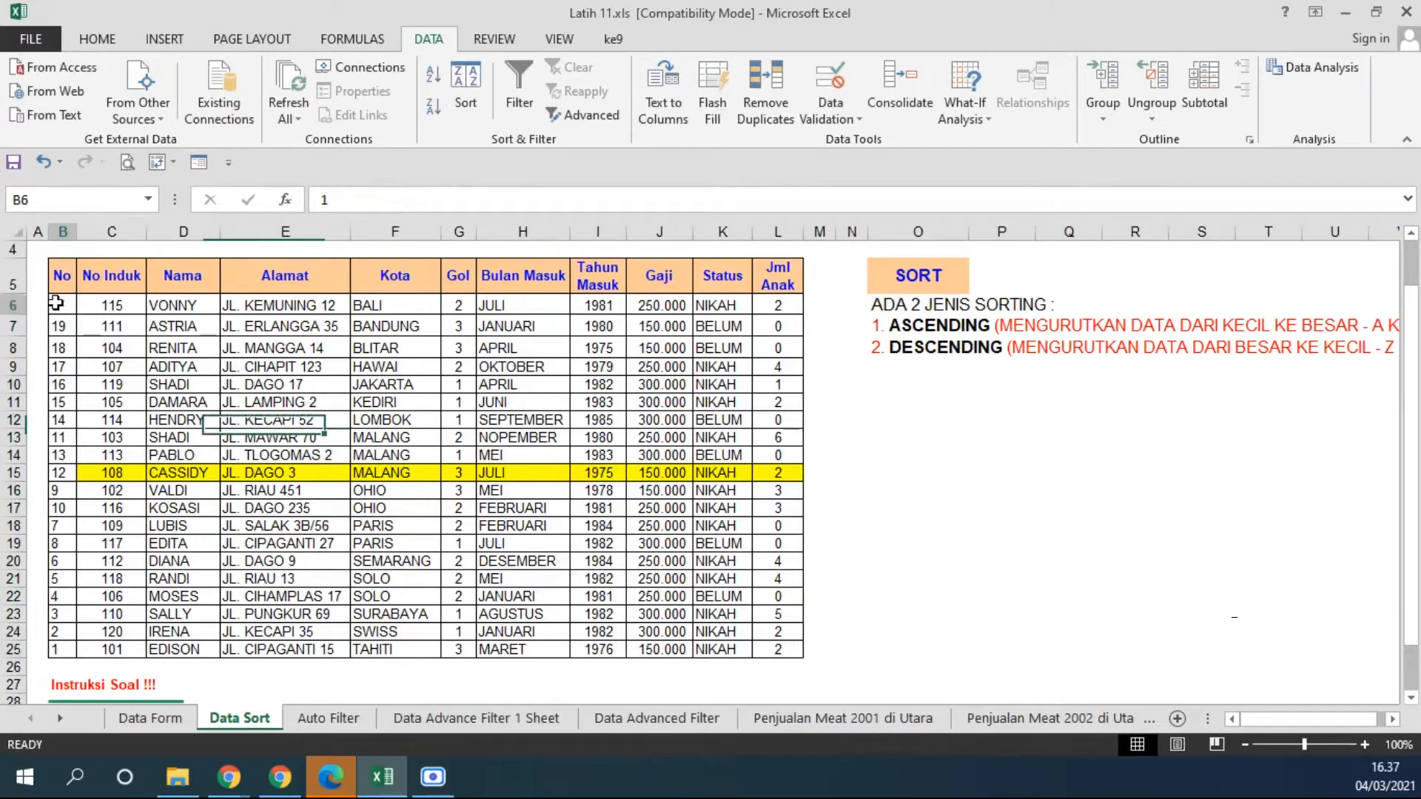
drag(77, 314, 77, 659)
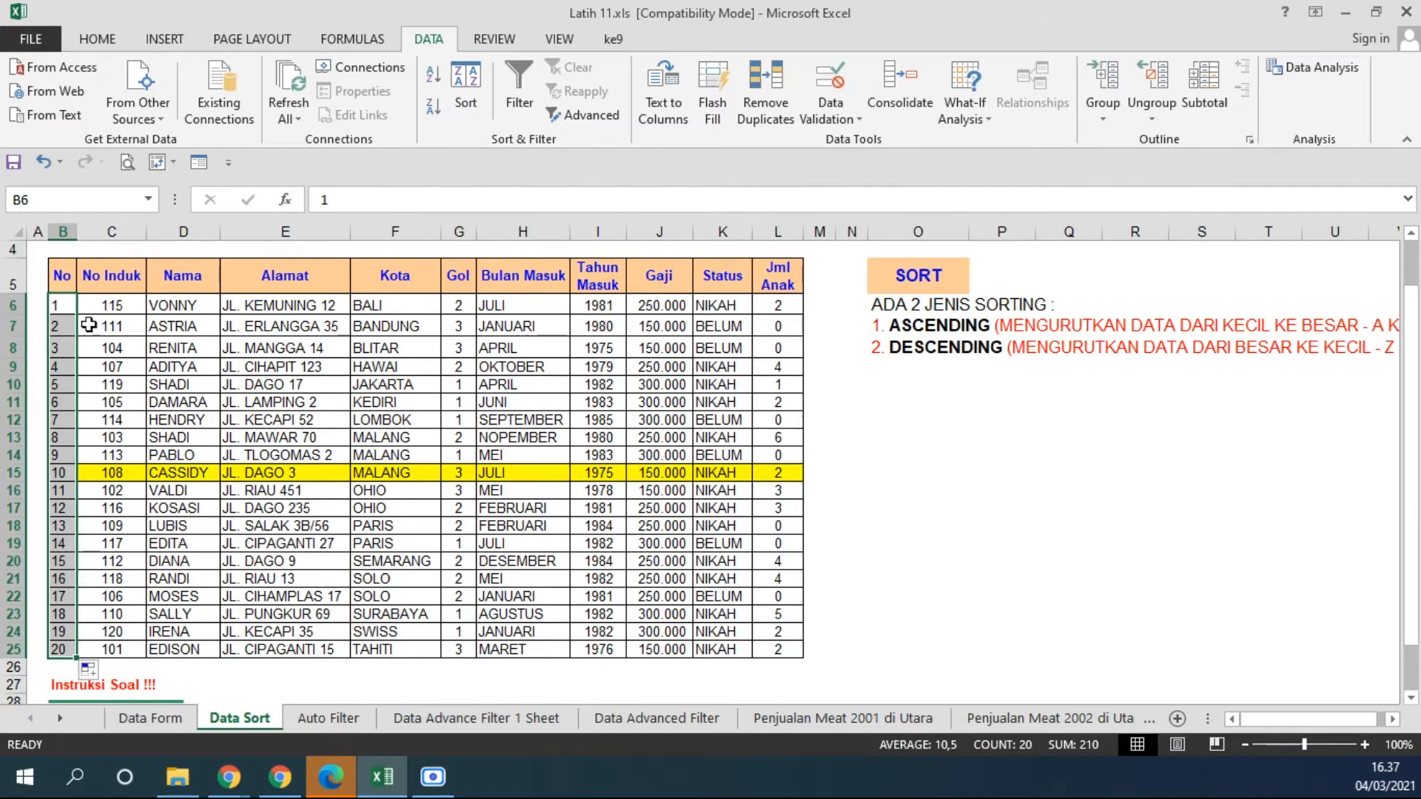
Examine the order of the values in the No Induk and Nama columns
click(112, 305)
drag(112, 306, 123, 644)
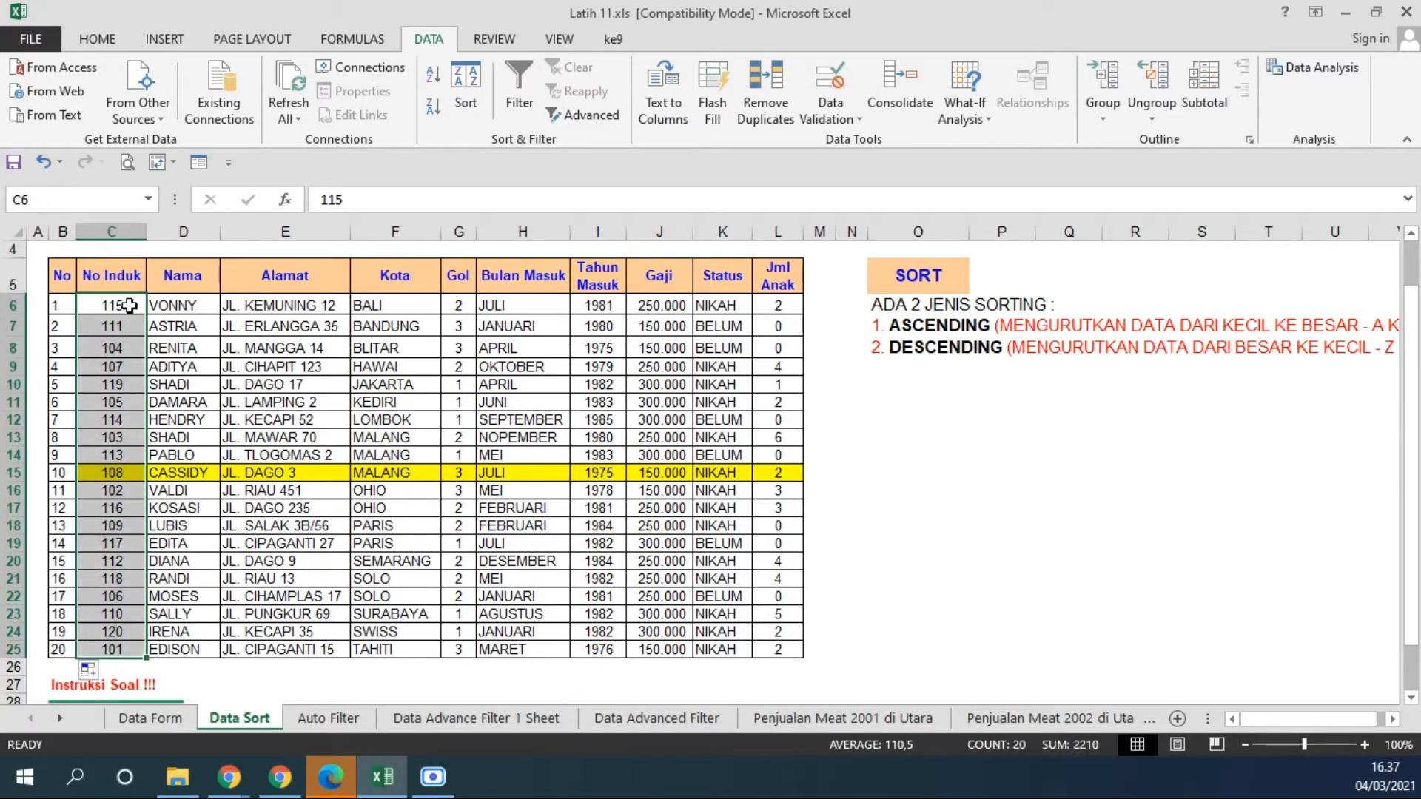
drag(164, 305, 177, 649)
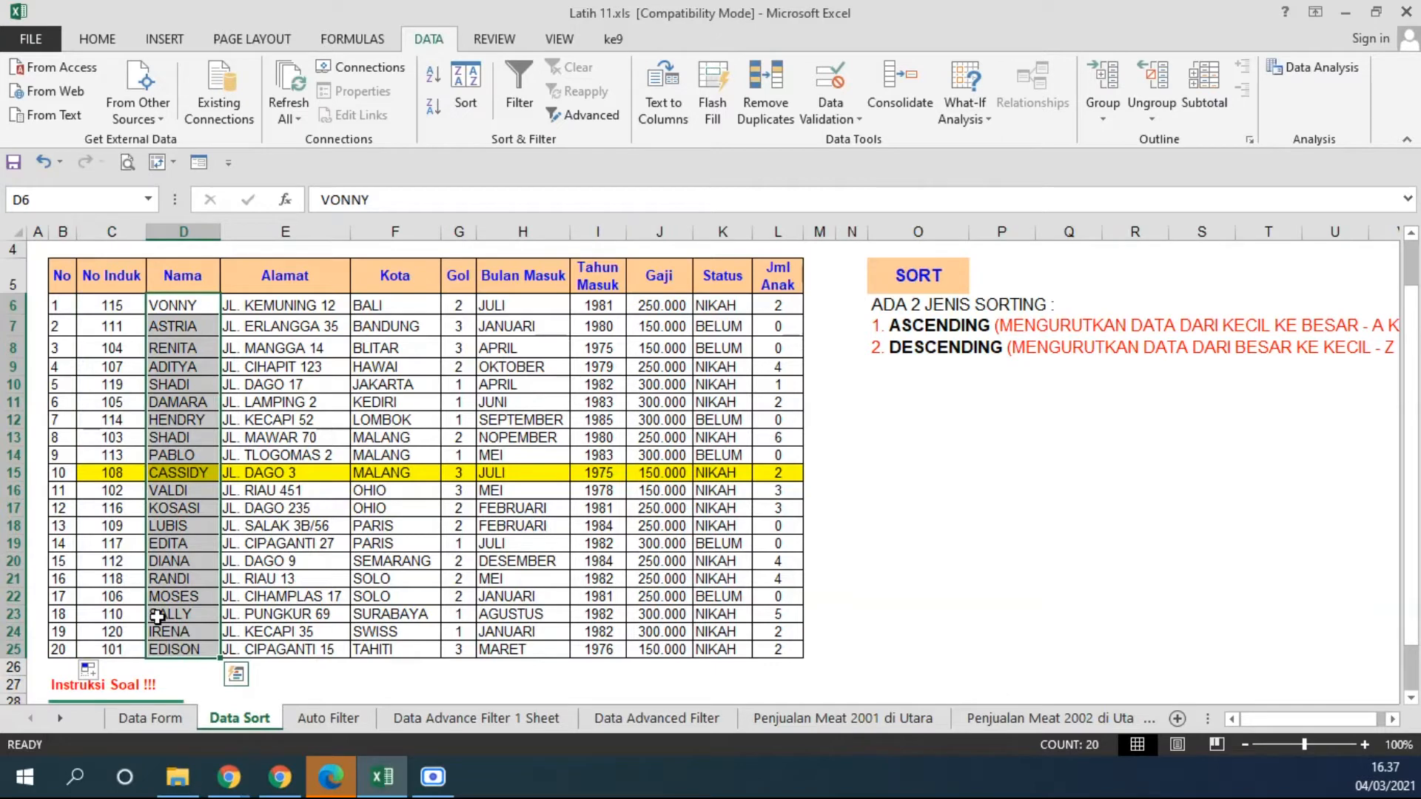
drag(122, 305, 108, 666)
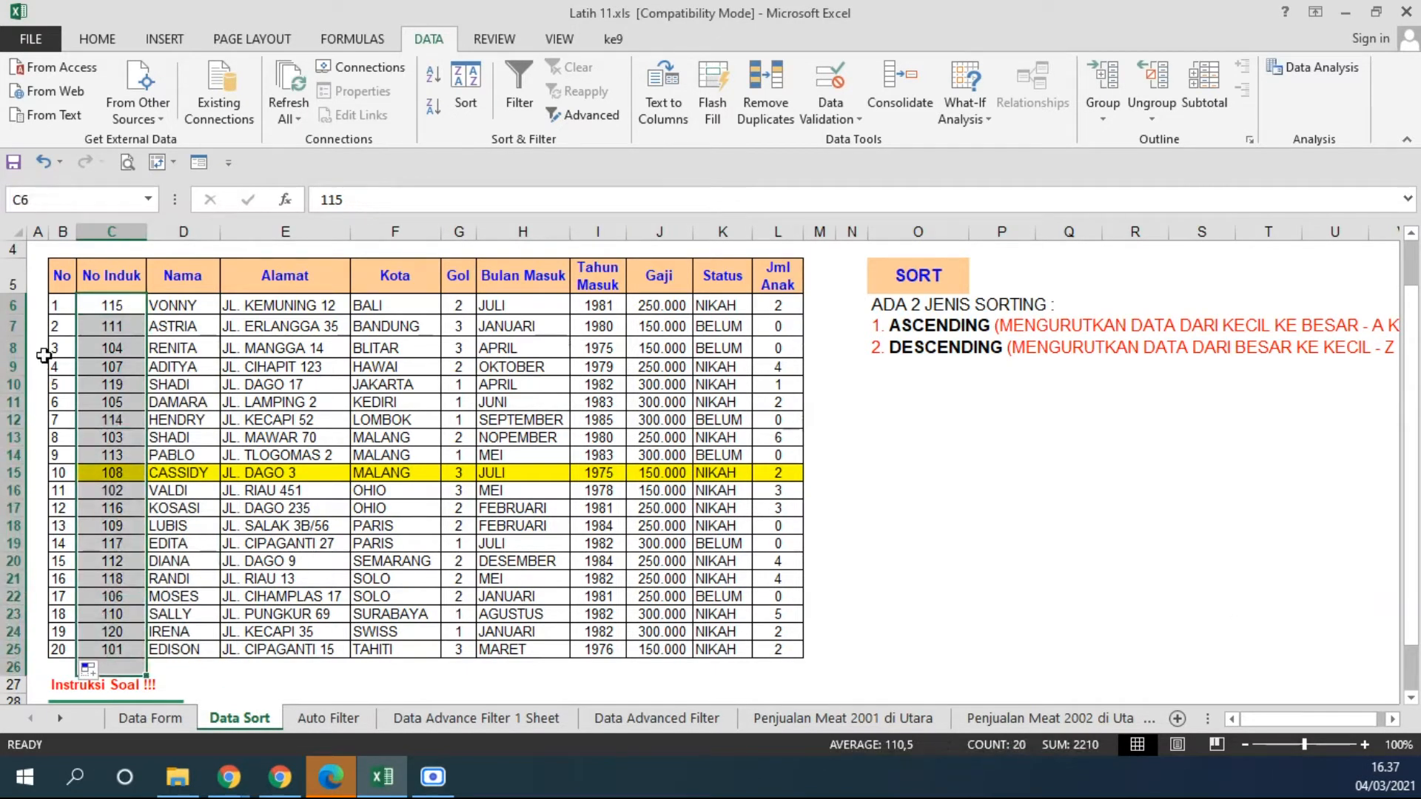
drag(173, 307, 184, 647)
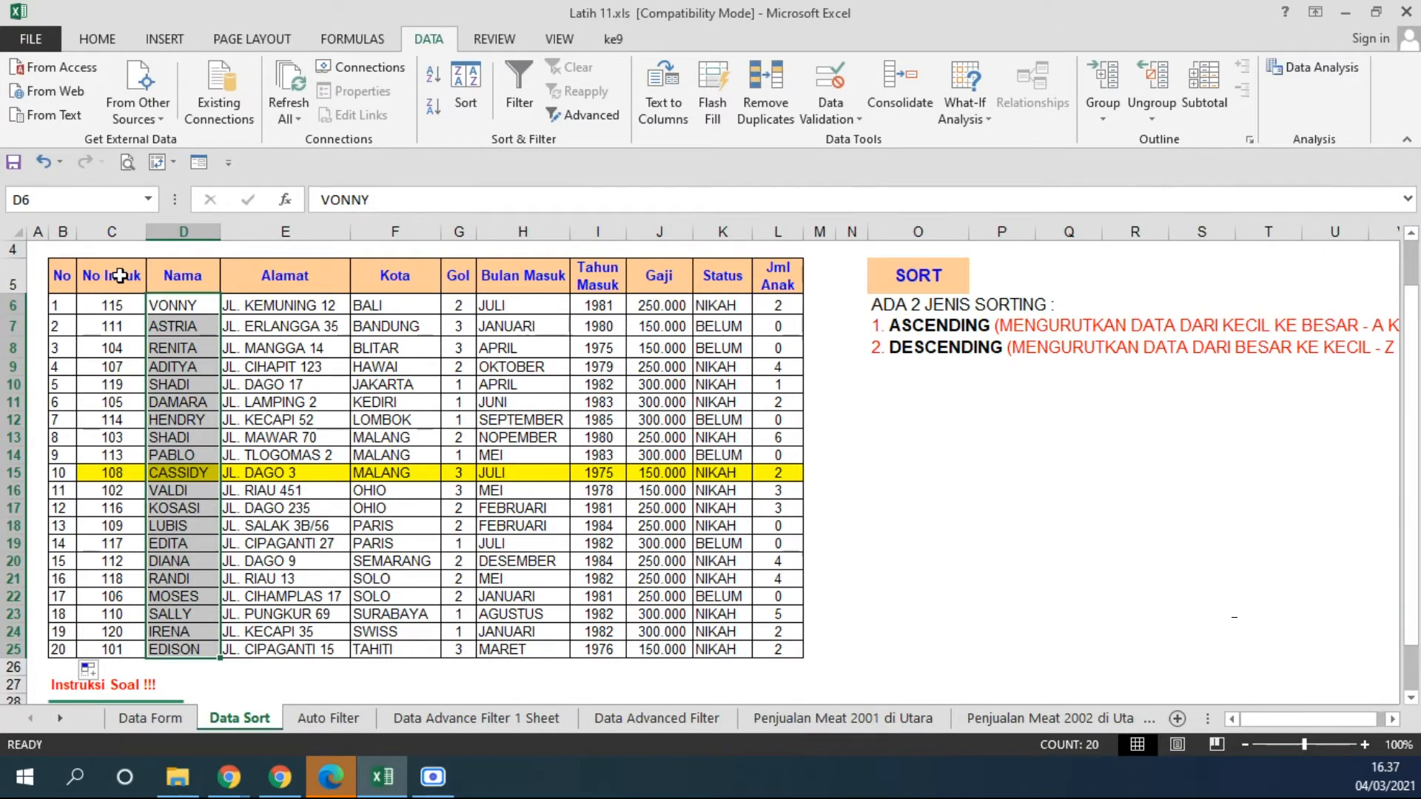
Select the table including its headers in C5:L25, leaving out the No column, and open the custom Sort settings
drag(119, 275, 772, 651)
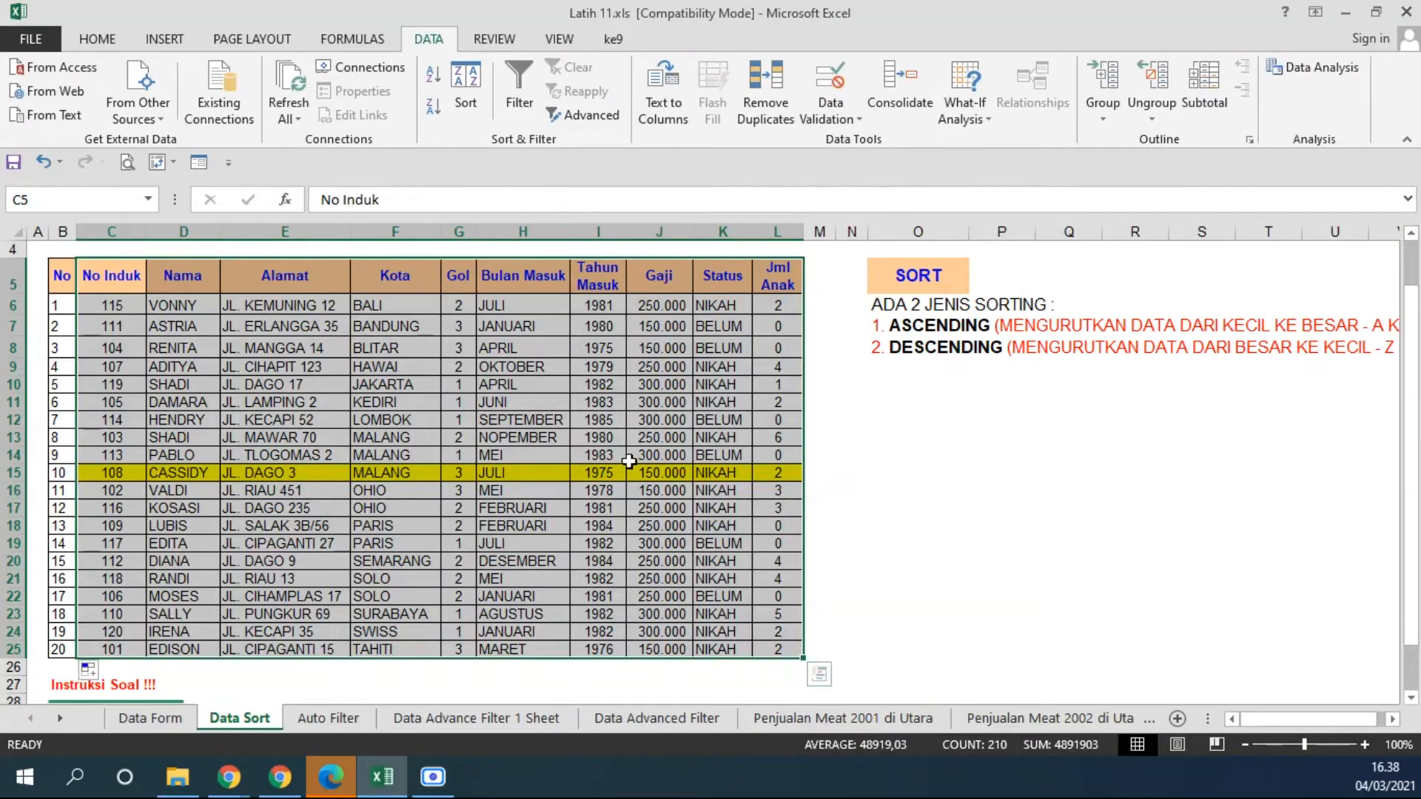
click(94, 278)
drag(93, 279, 792, 649)
click(111, 275)
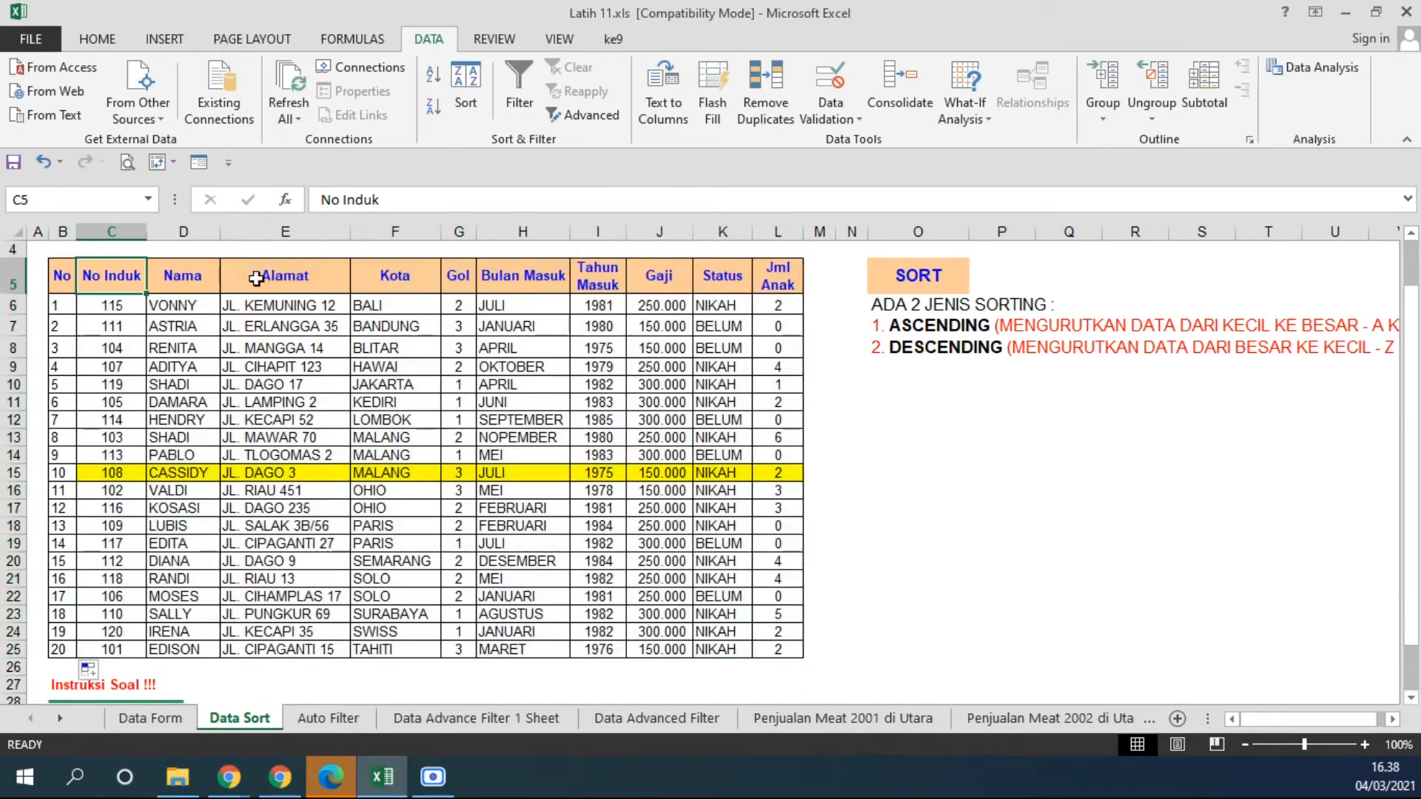
key(ctrl+shift+Right)
key(ctrl+shift+Down)
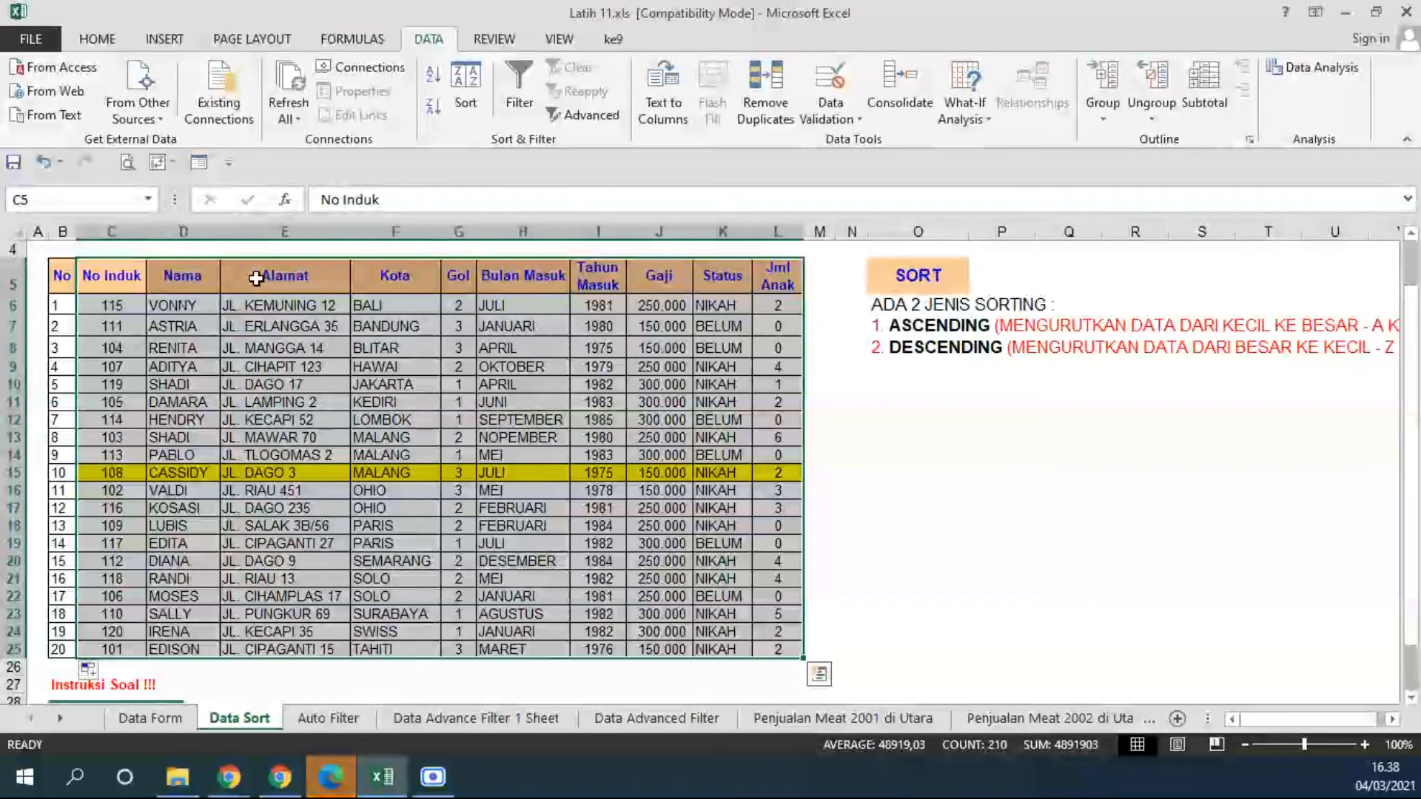
click(472, 89)
drag(490, 79, 533, 109)
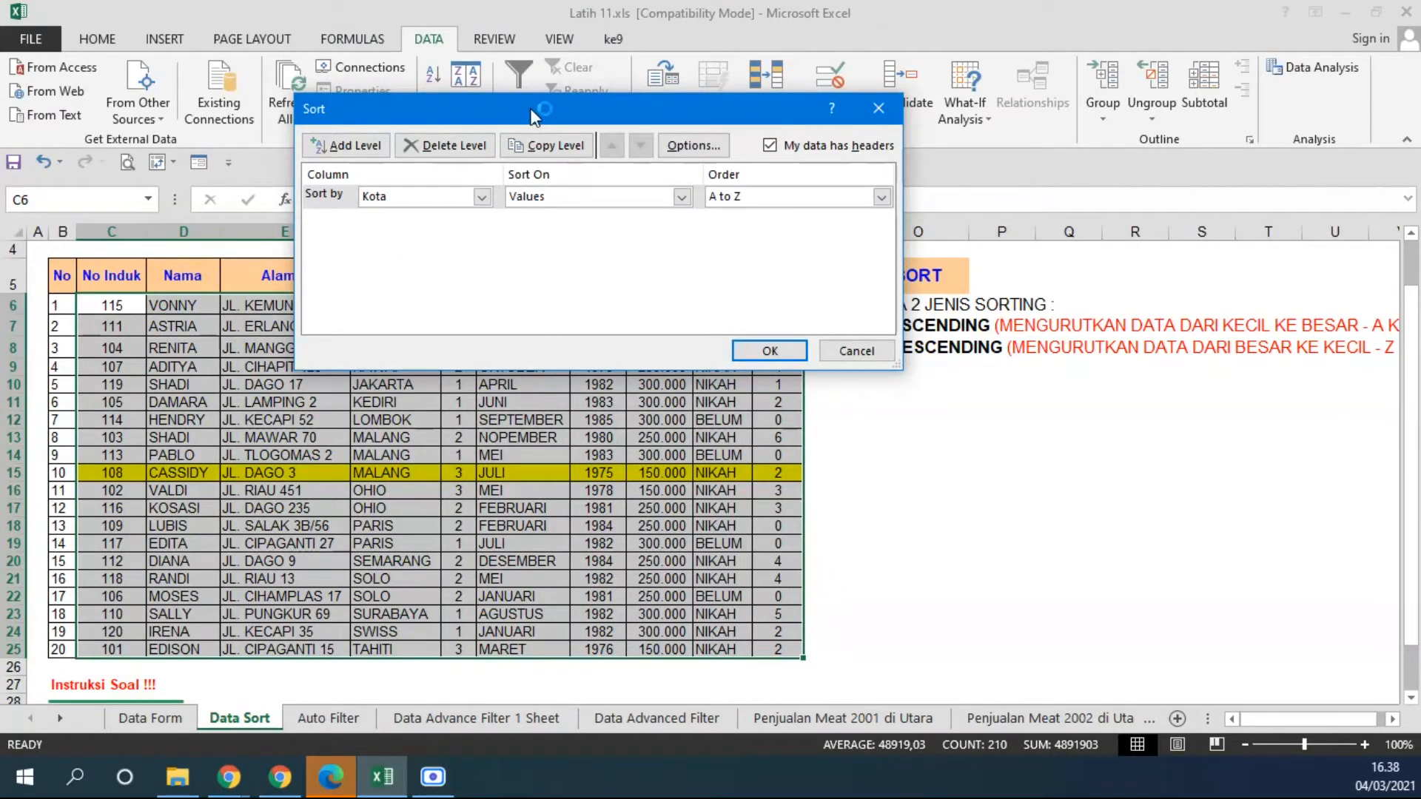
Set the first sort level to No Induk by values, trying Largest to Smallest before choosing Smallest to Largest
click(482, 196)
click(444, 216)
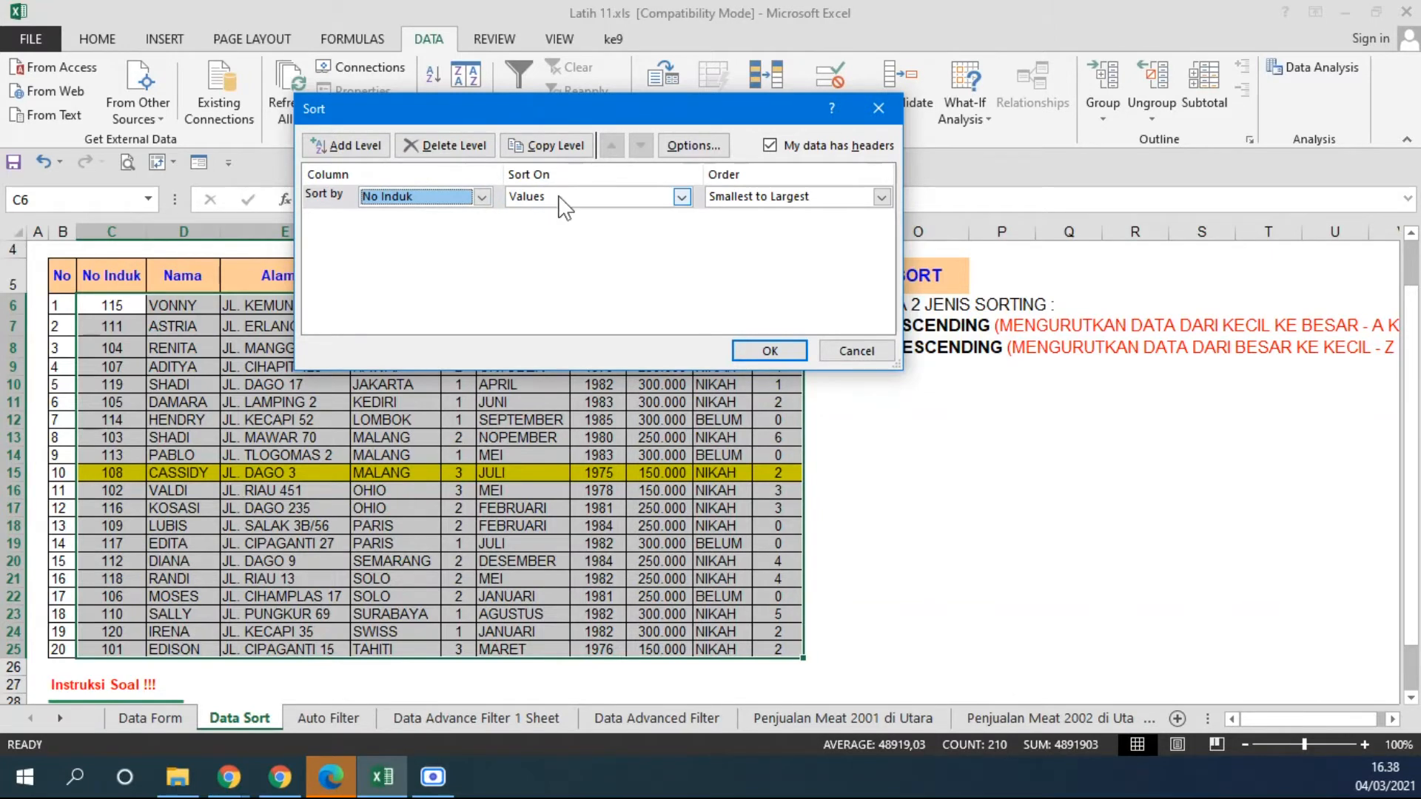
click(763, 195)
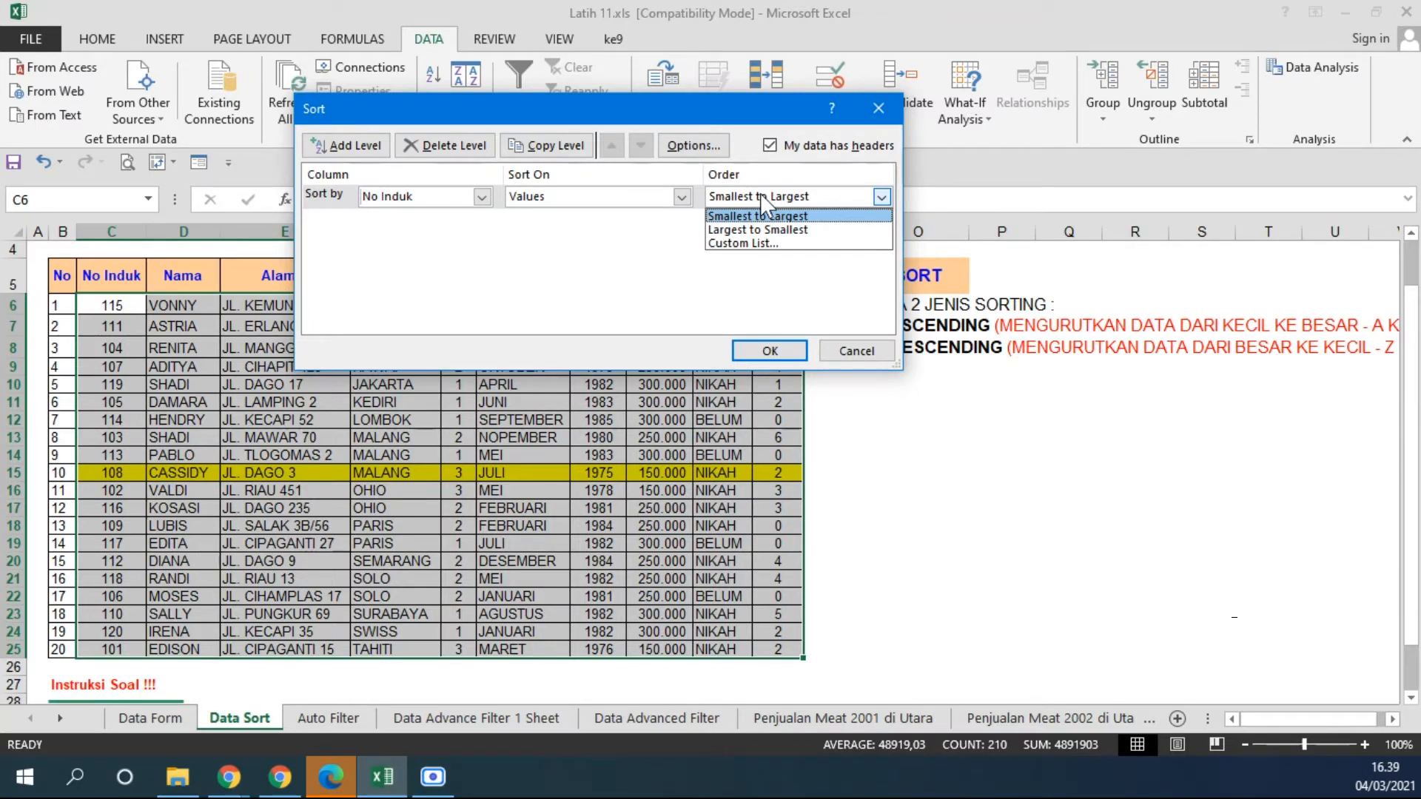
click(756, 230)
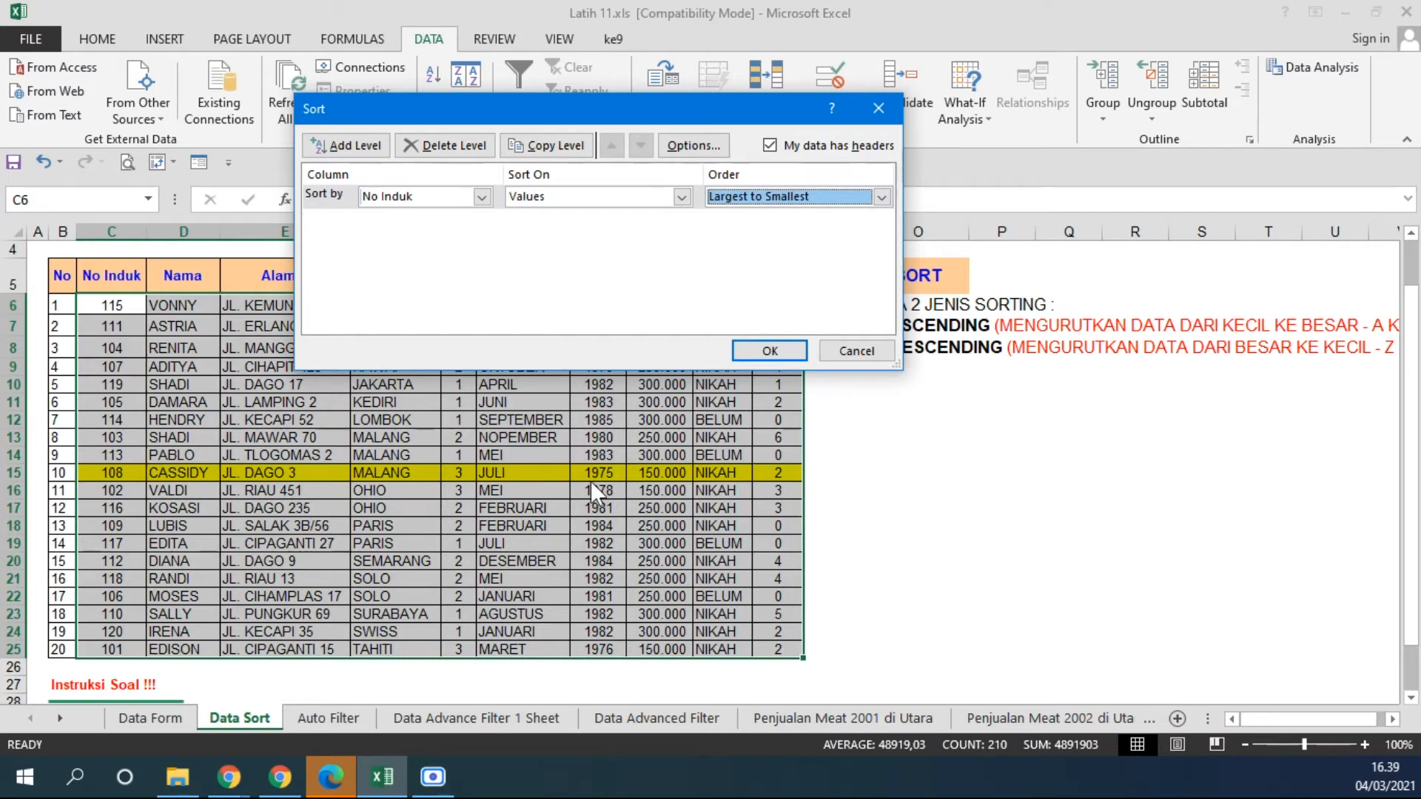
click(744, 197)
click(749, 218)
Add a second sort level on Nama by values, trying Z to A before choosing A to Z
click(342, 143)
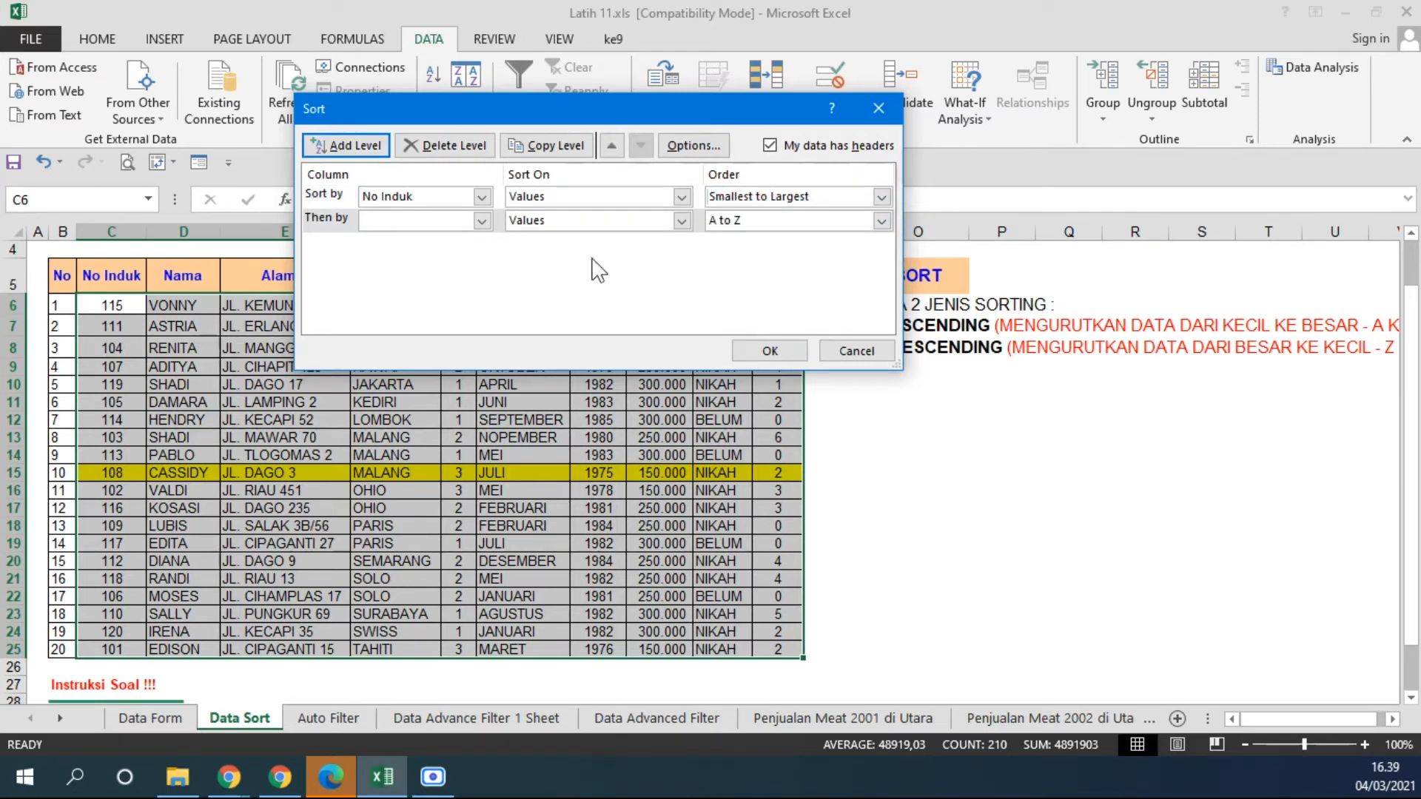
click(482, 221)
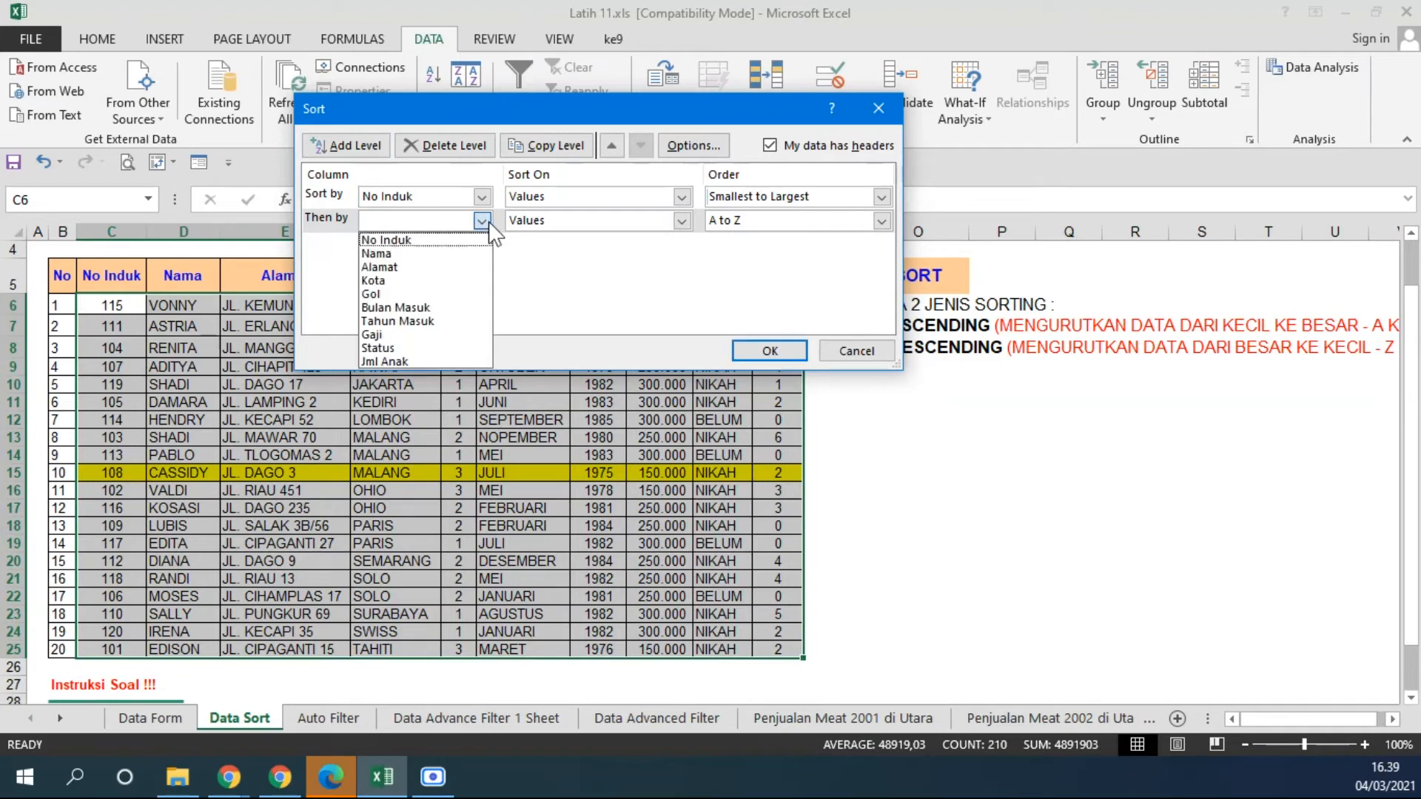
click(444, 247)
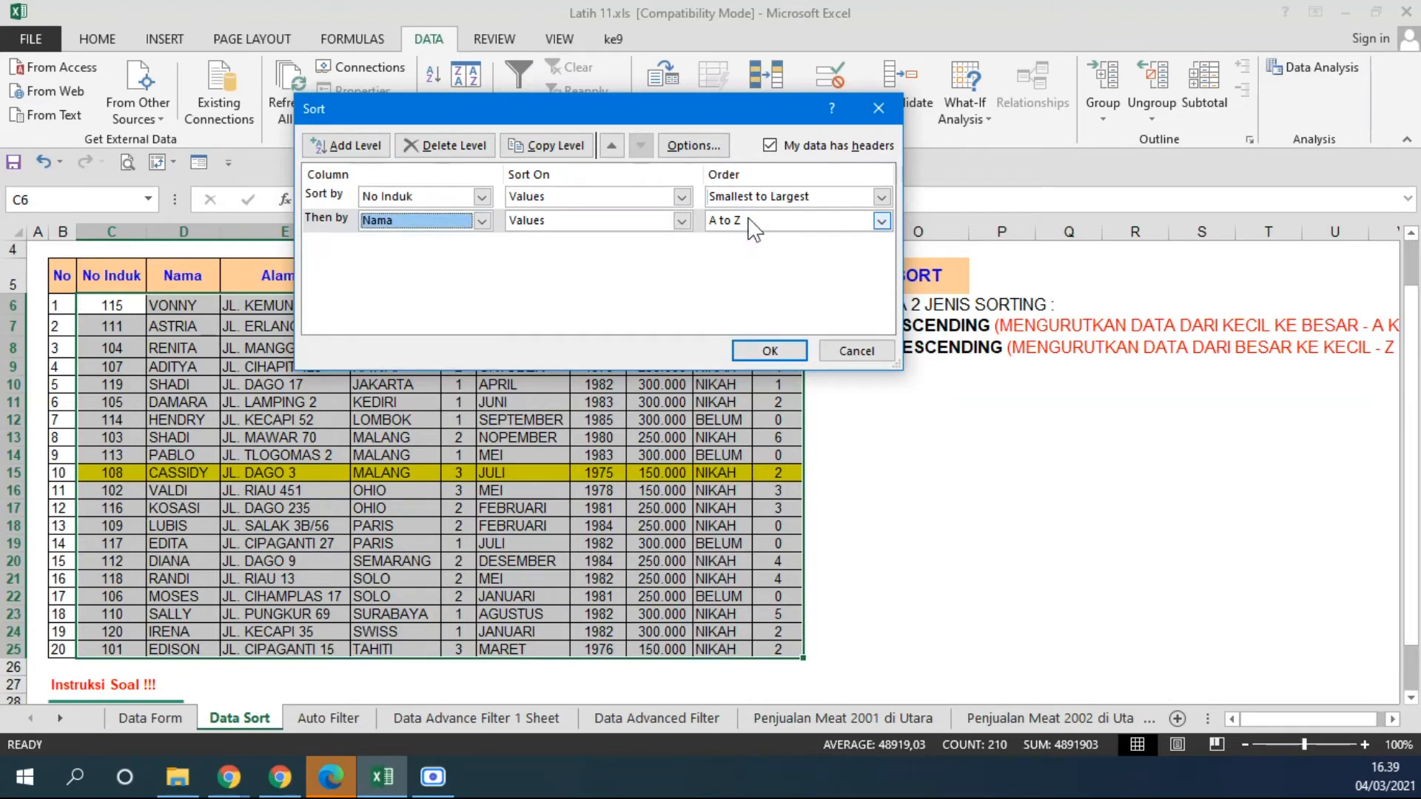
click(745, 229)
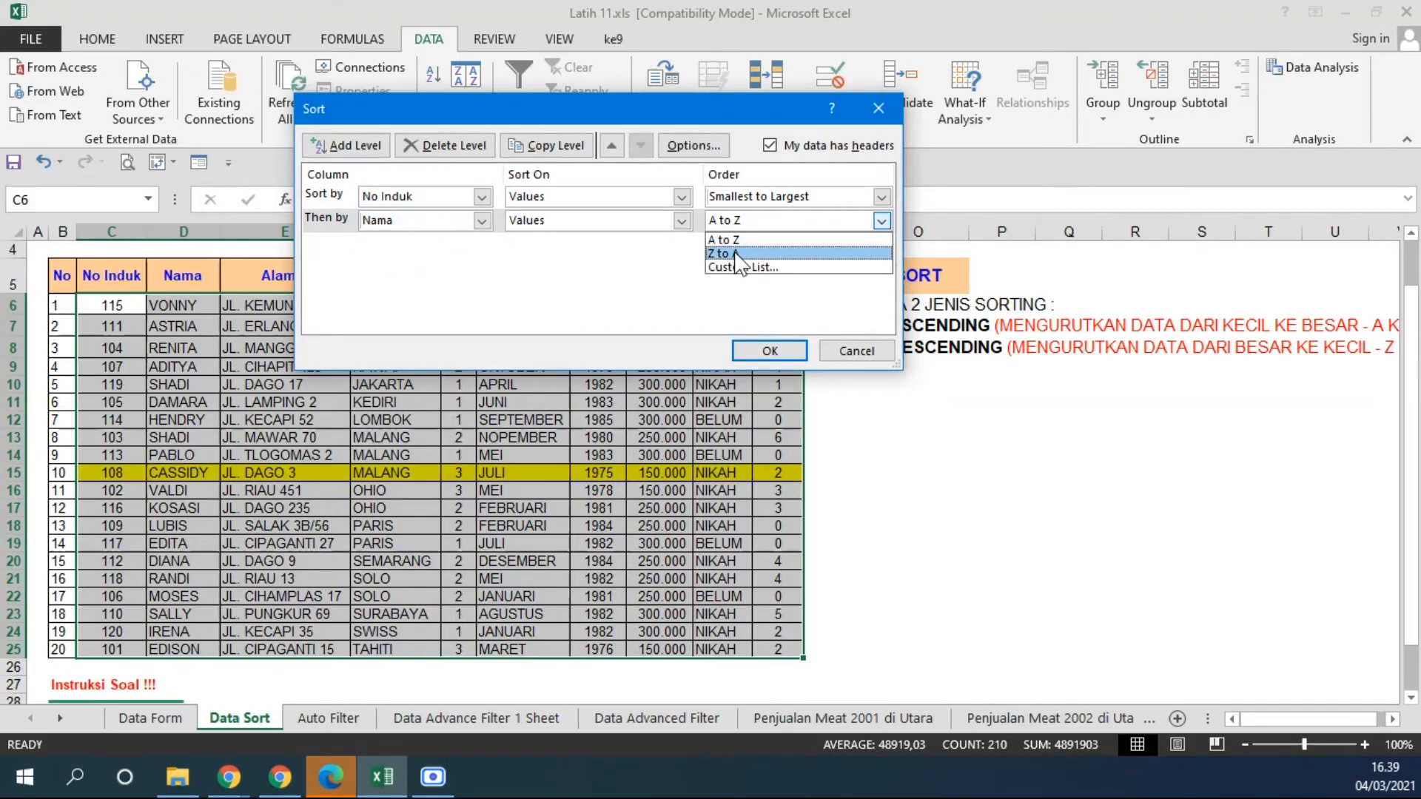
click(799, 253)
click(801, 226)
click(778, 232)
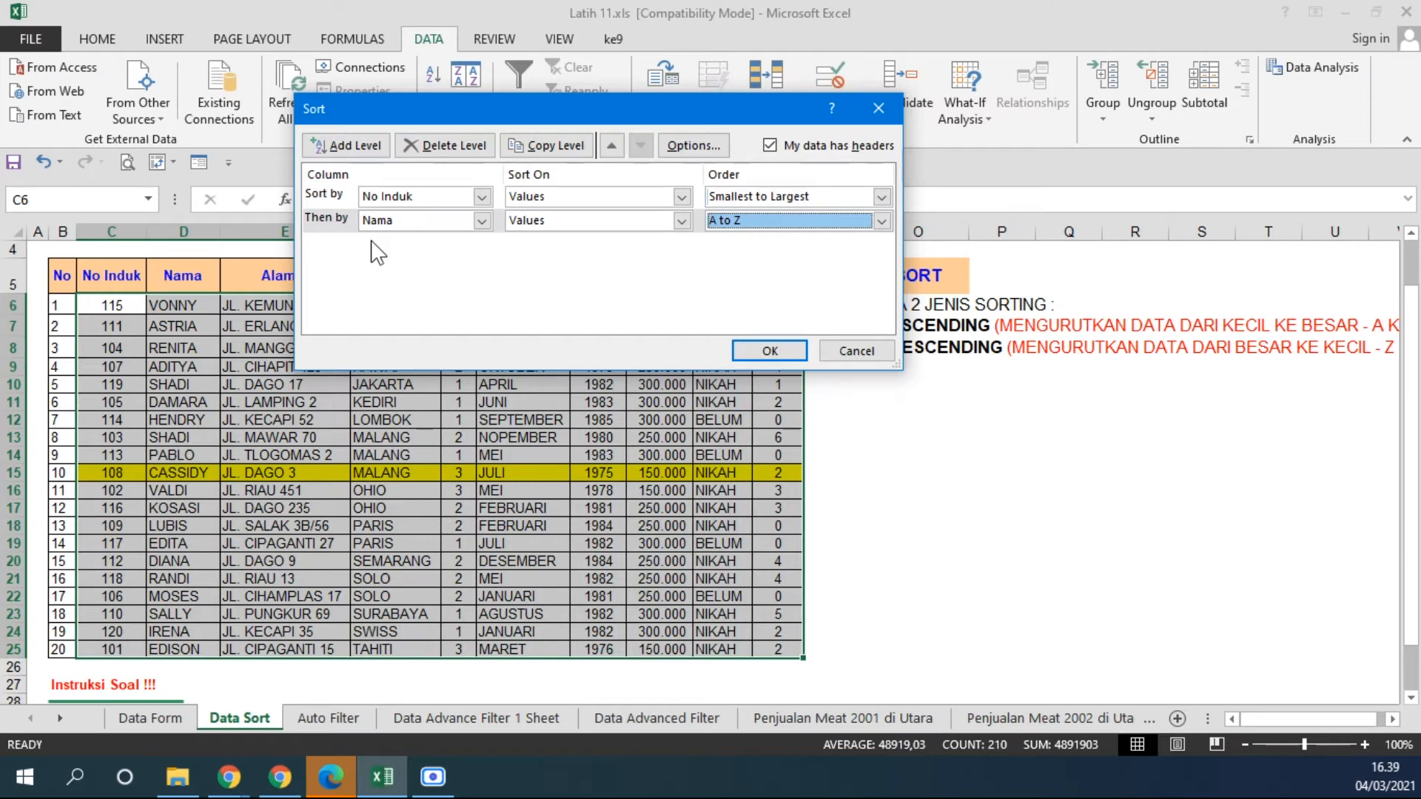
Try moving the Nama sort level above No Induk, and return it to second place
click(331, 194)
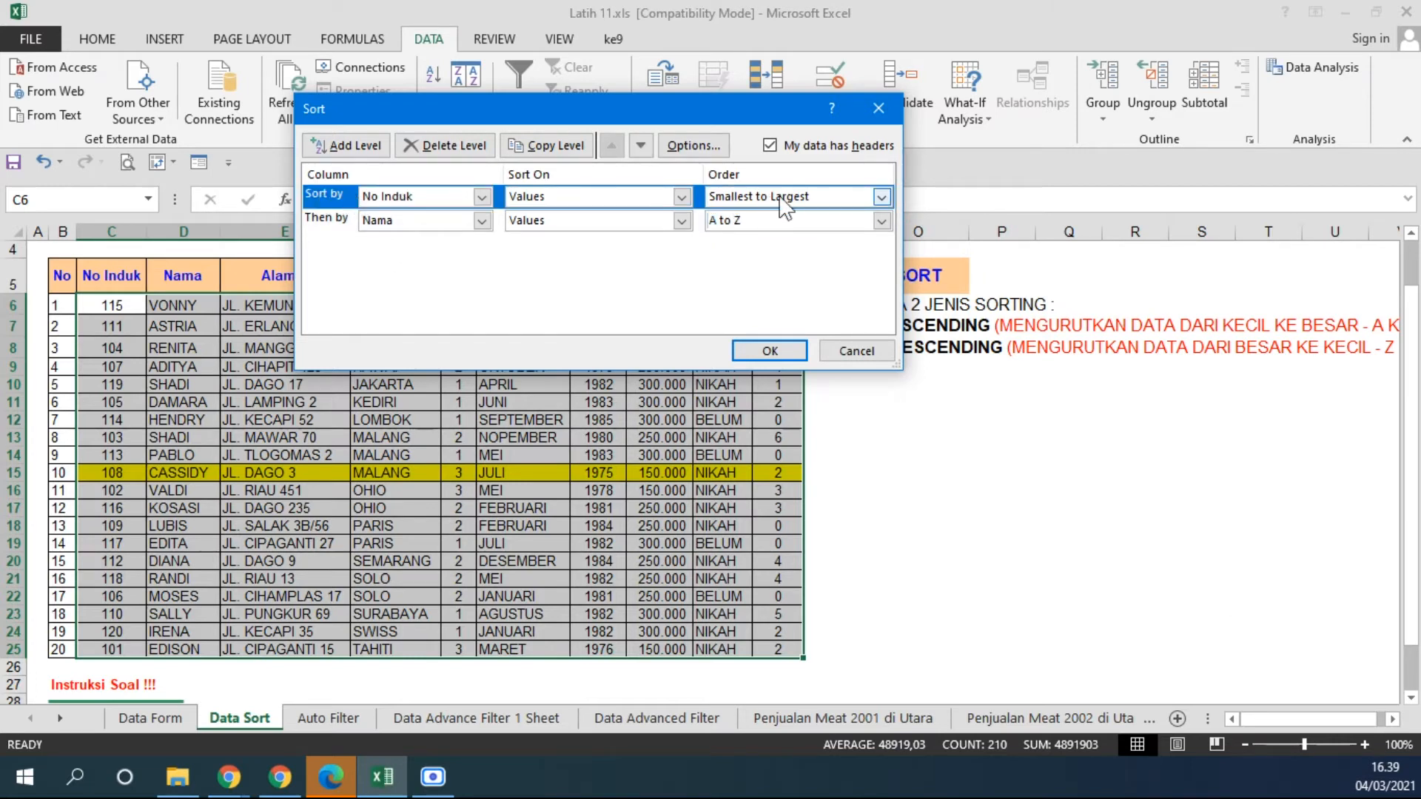
click(323, 219)
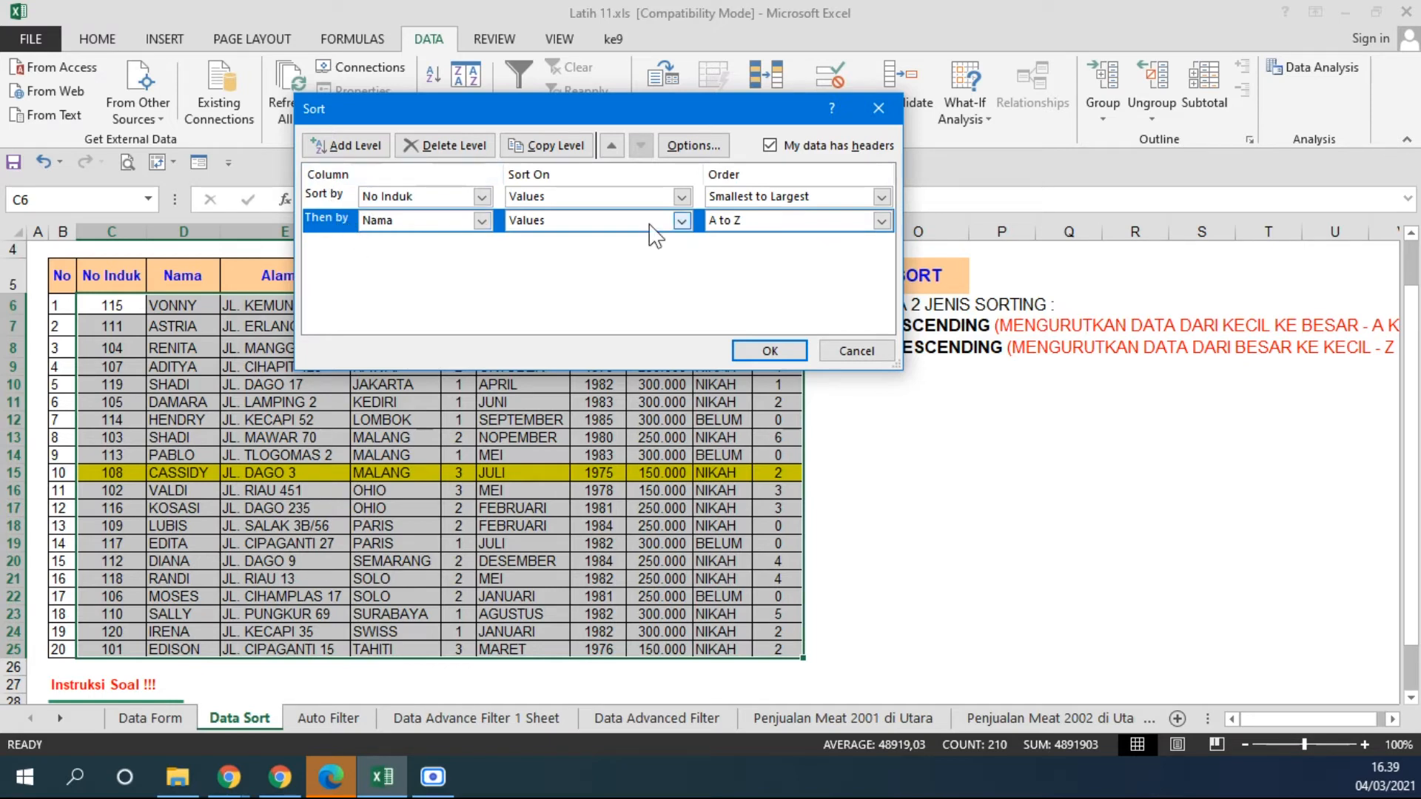
click(611, 146)
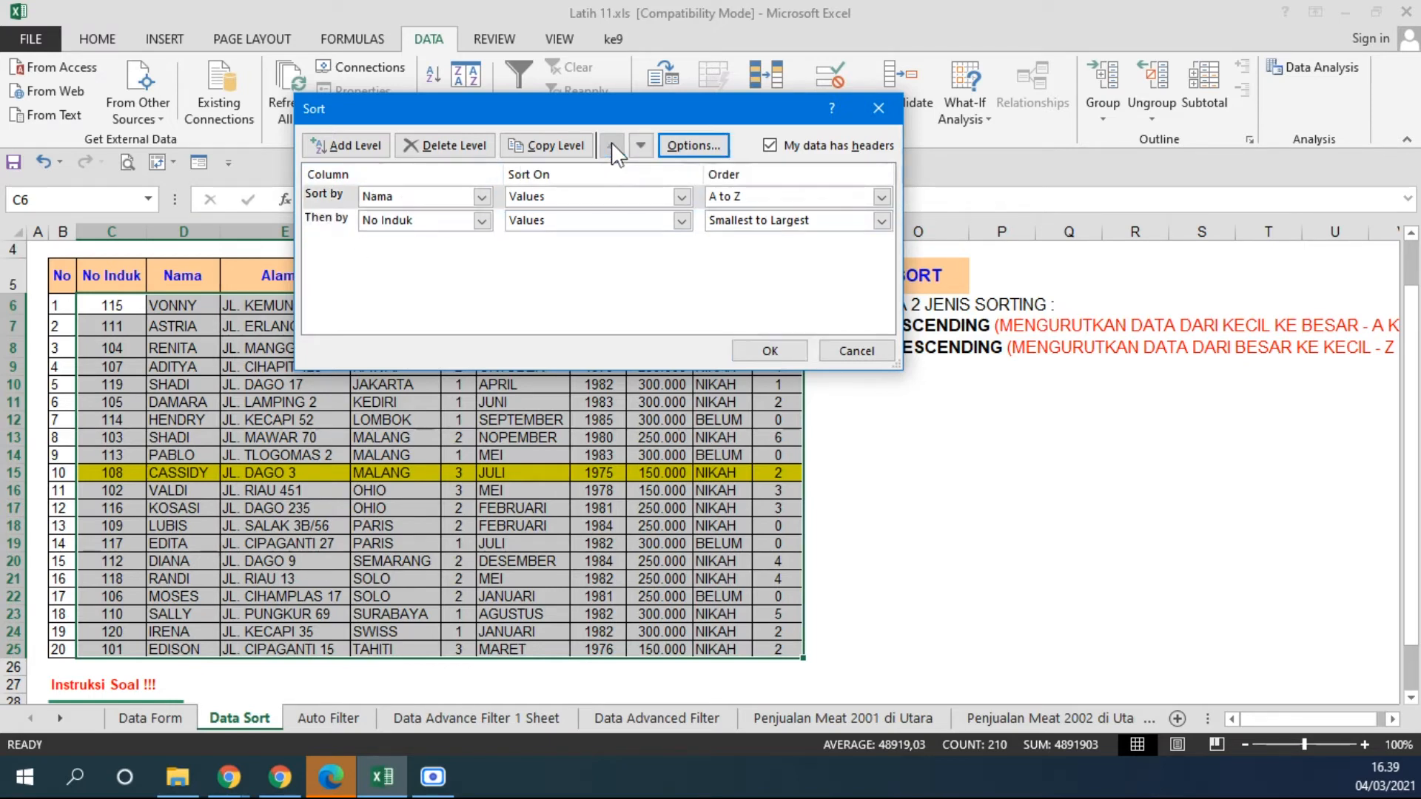
click(319, 202)
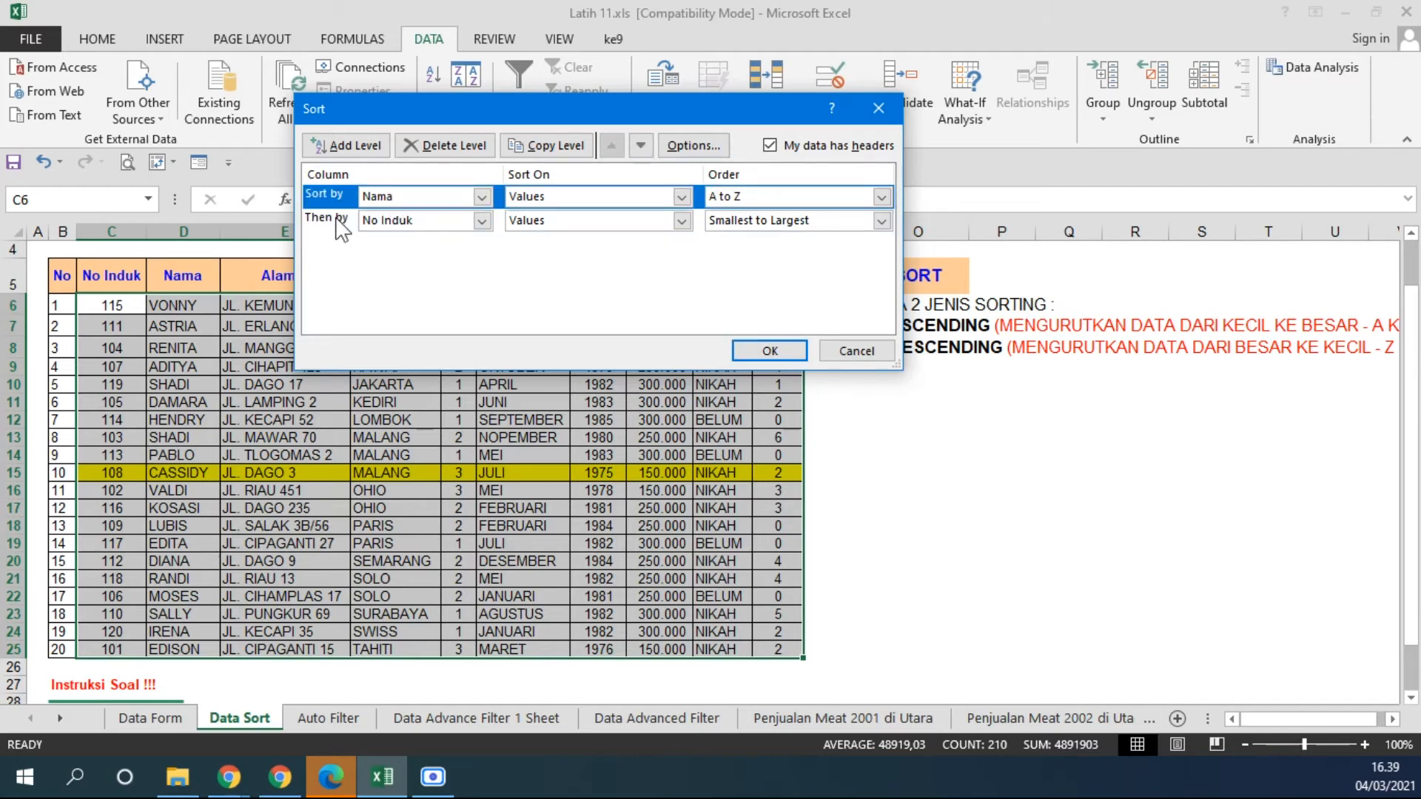
click(641, 146)
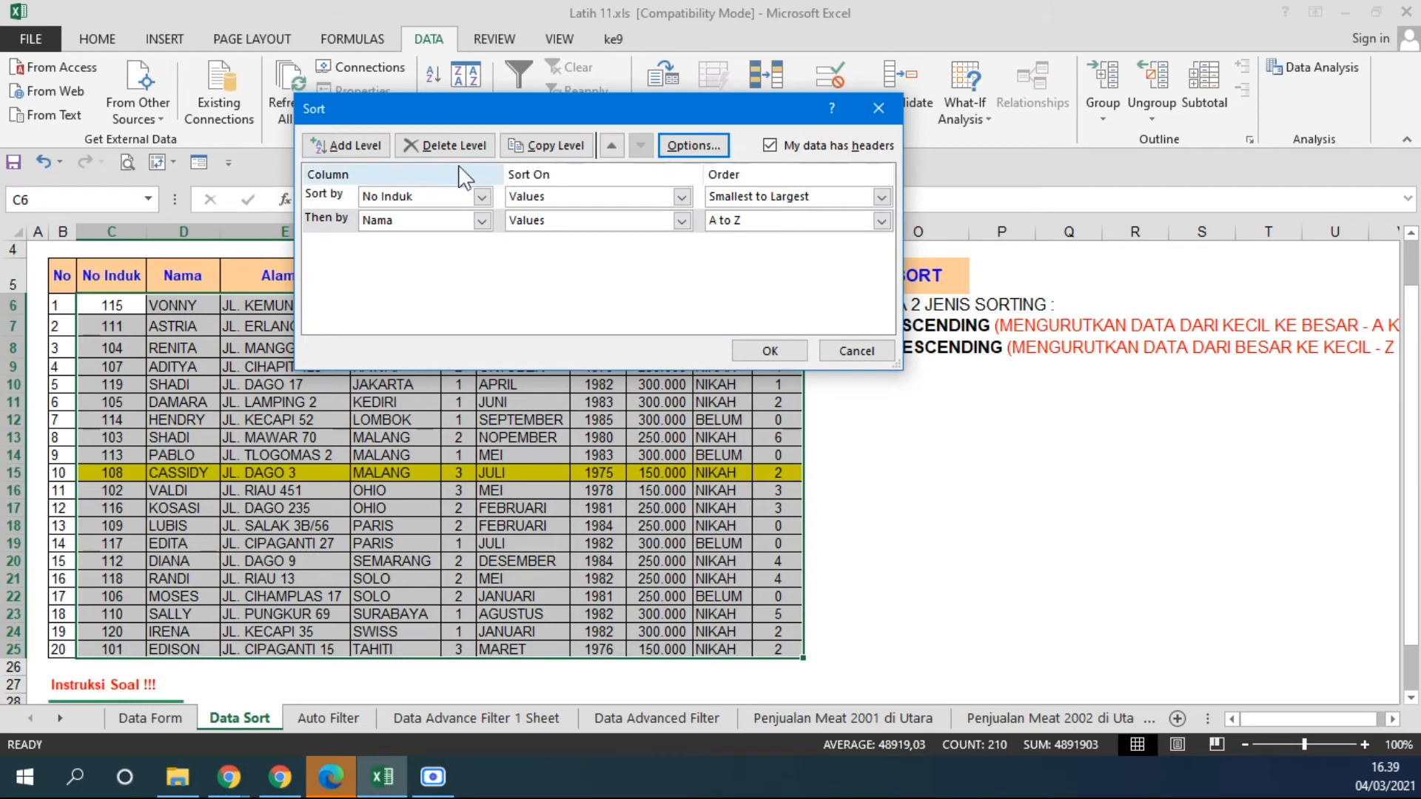
Apply the two-level sort by No Induk and Nama, and check the order of the No Induk column
click(341, 222)
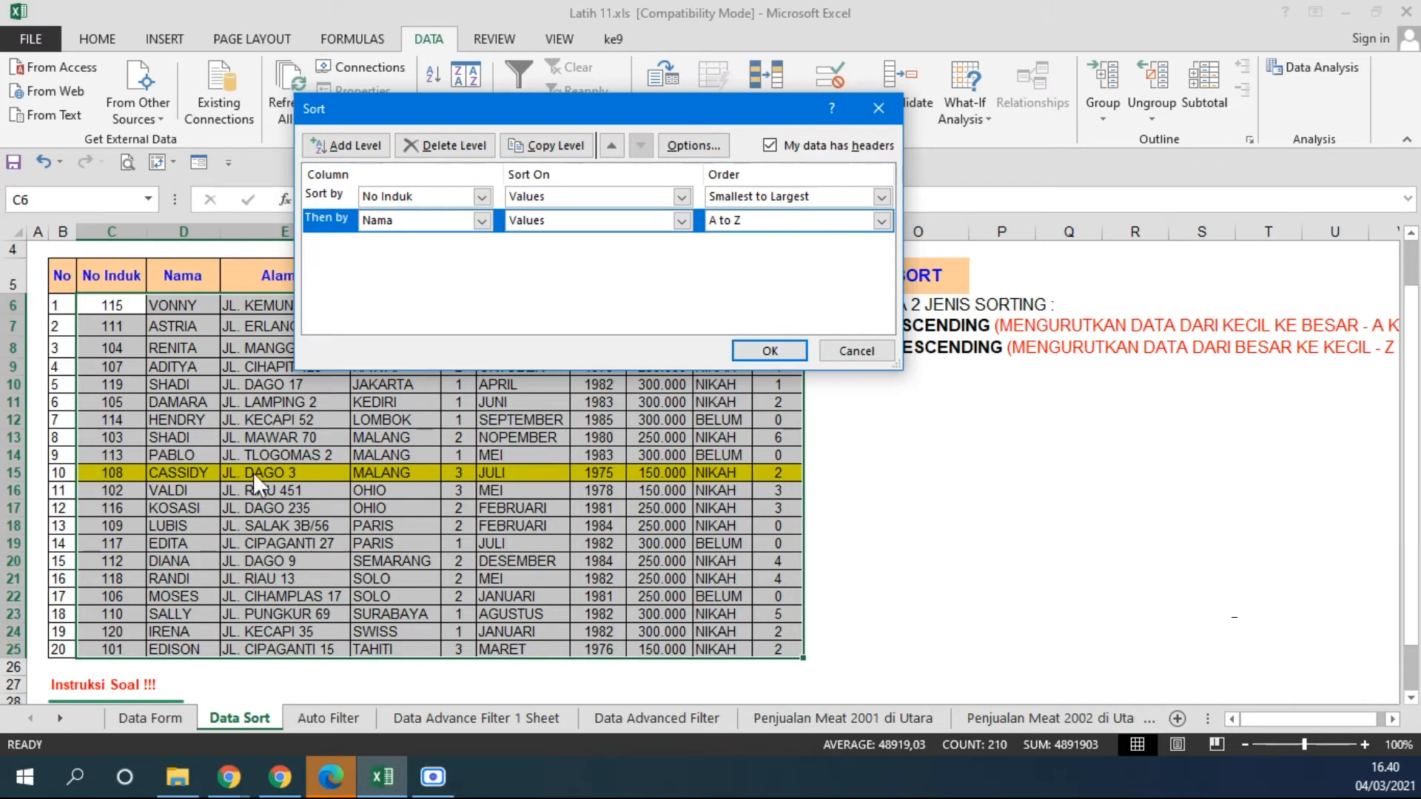
click(771, 354)
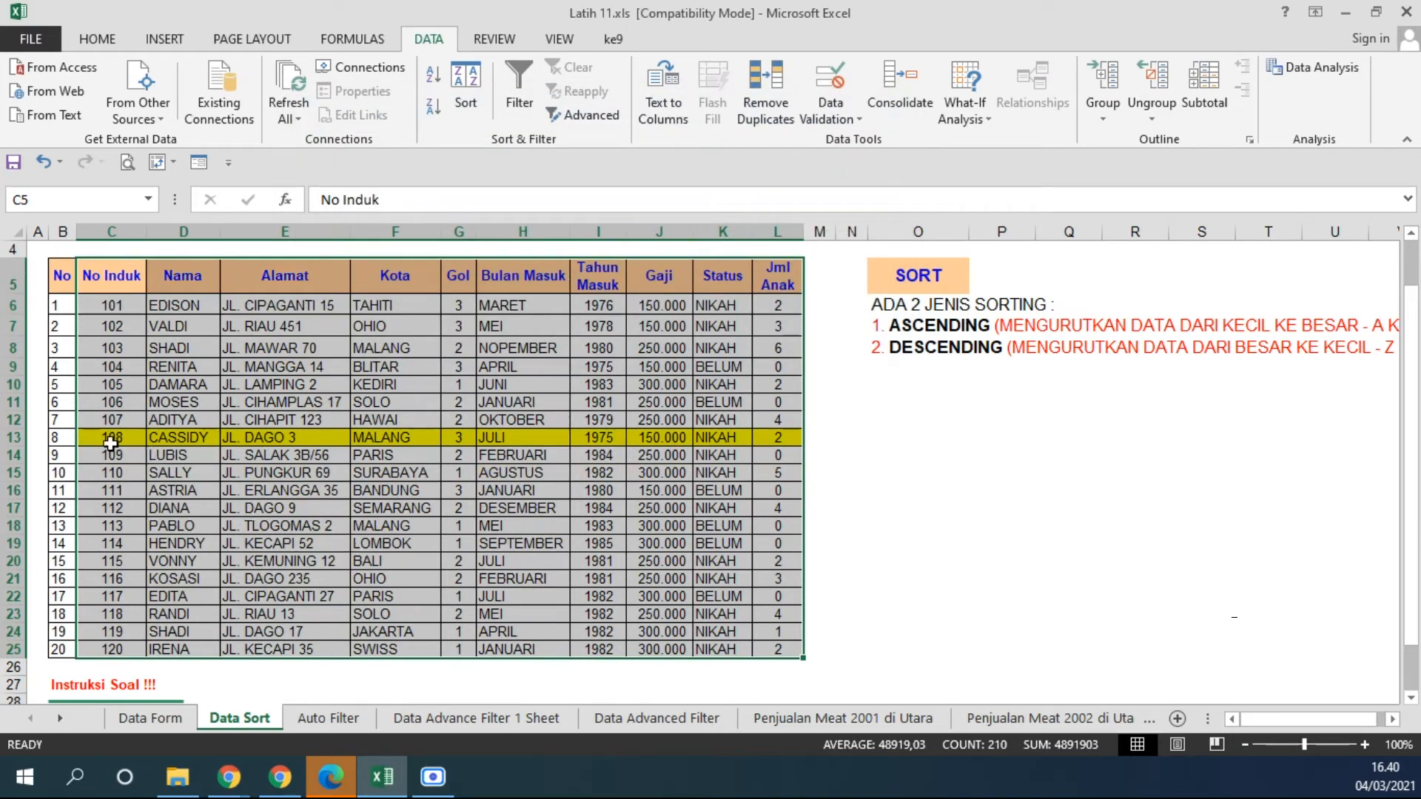
click(116, 303)
drag(116, 304, 86, 646)
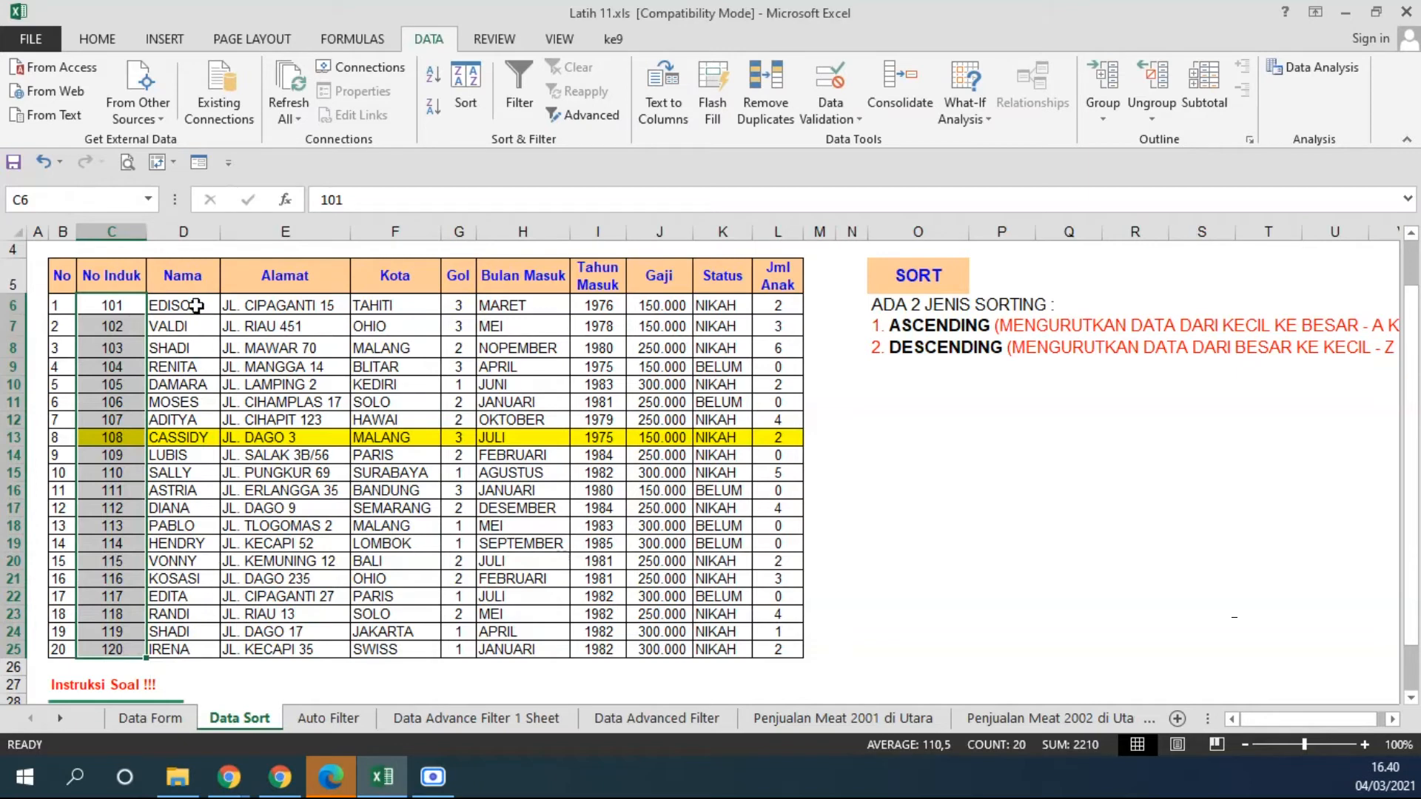
Check name by name whether the Nama column is in alphabetical order after the two-level sort
drag(177, 305, 171, 638)
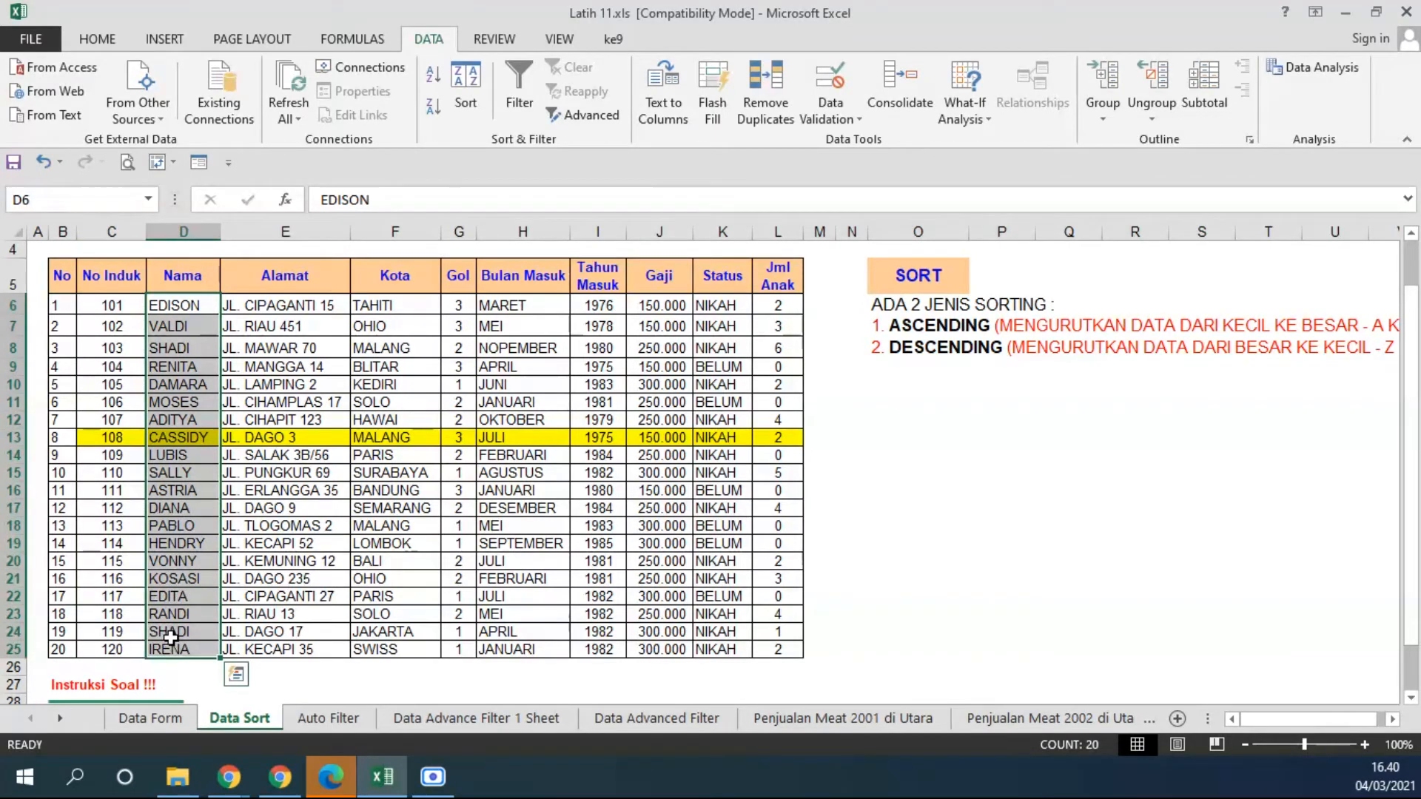
click(171, 305)
click(161, 326)
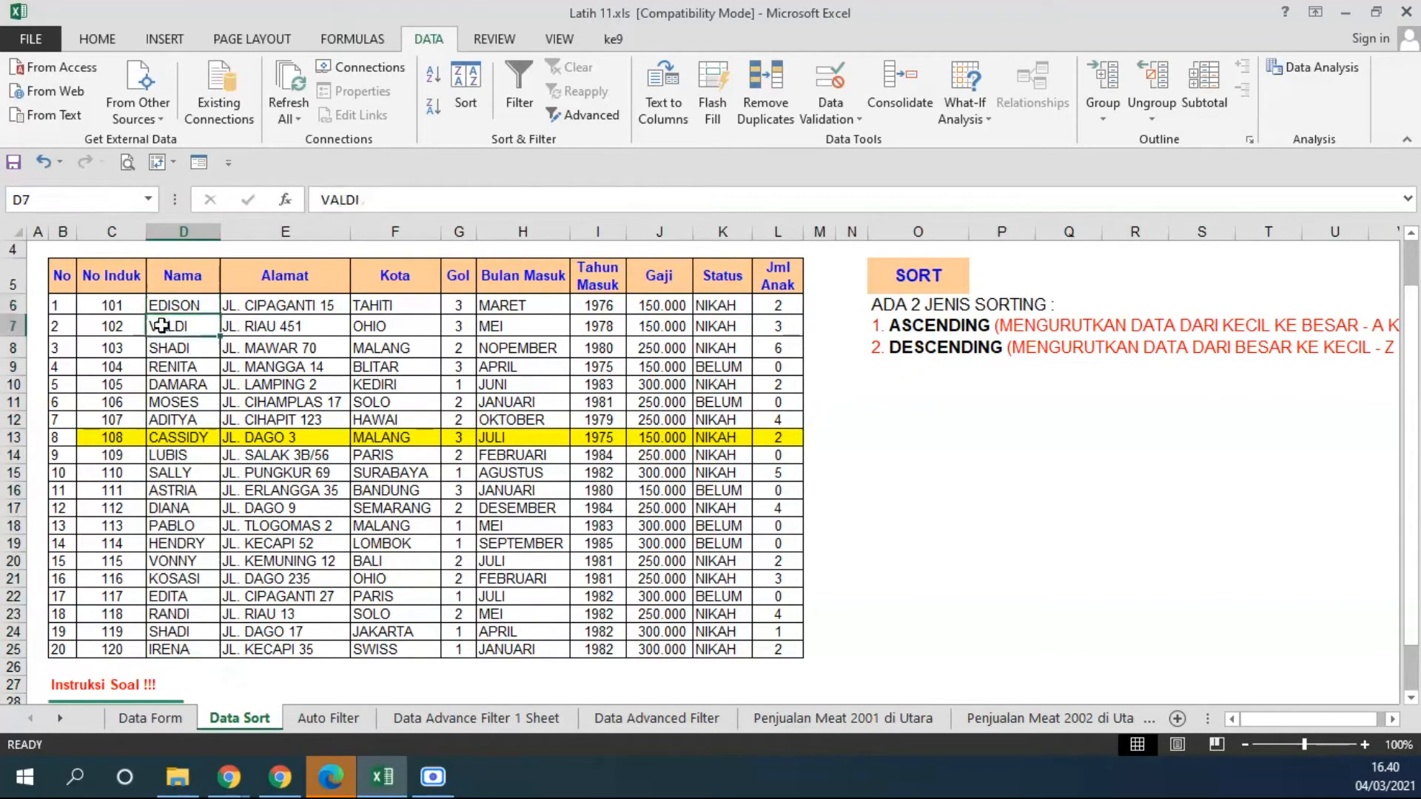
click(163, 348)
click(173, 367)
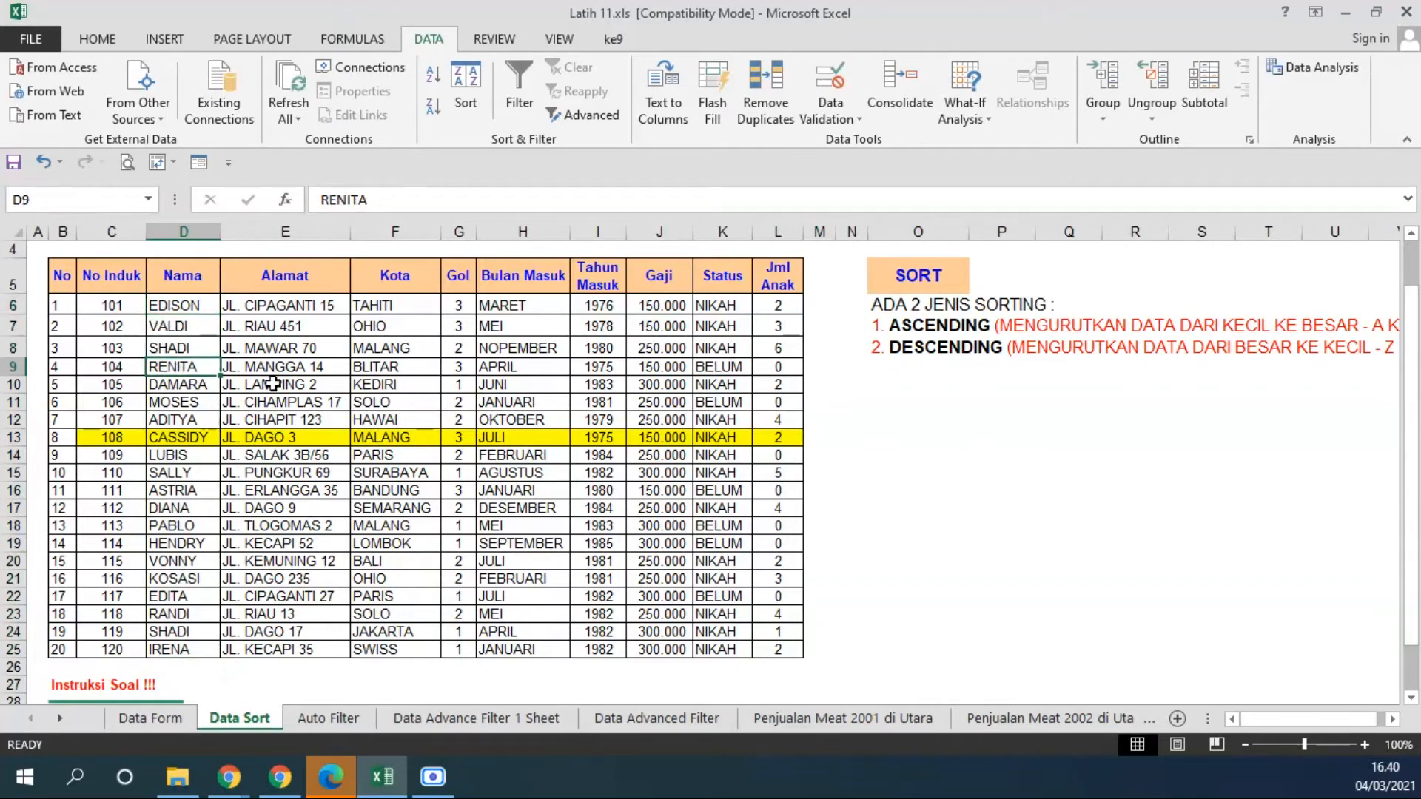
drag(181, 303, 185, 649)
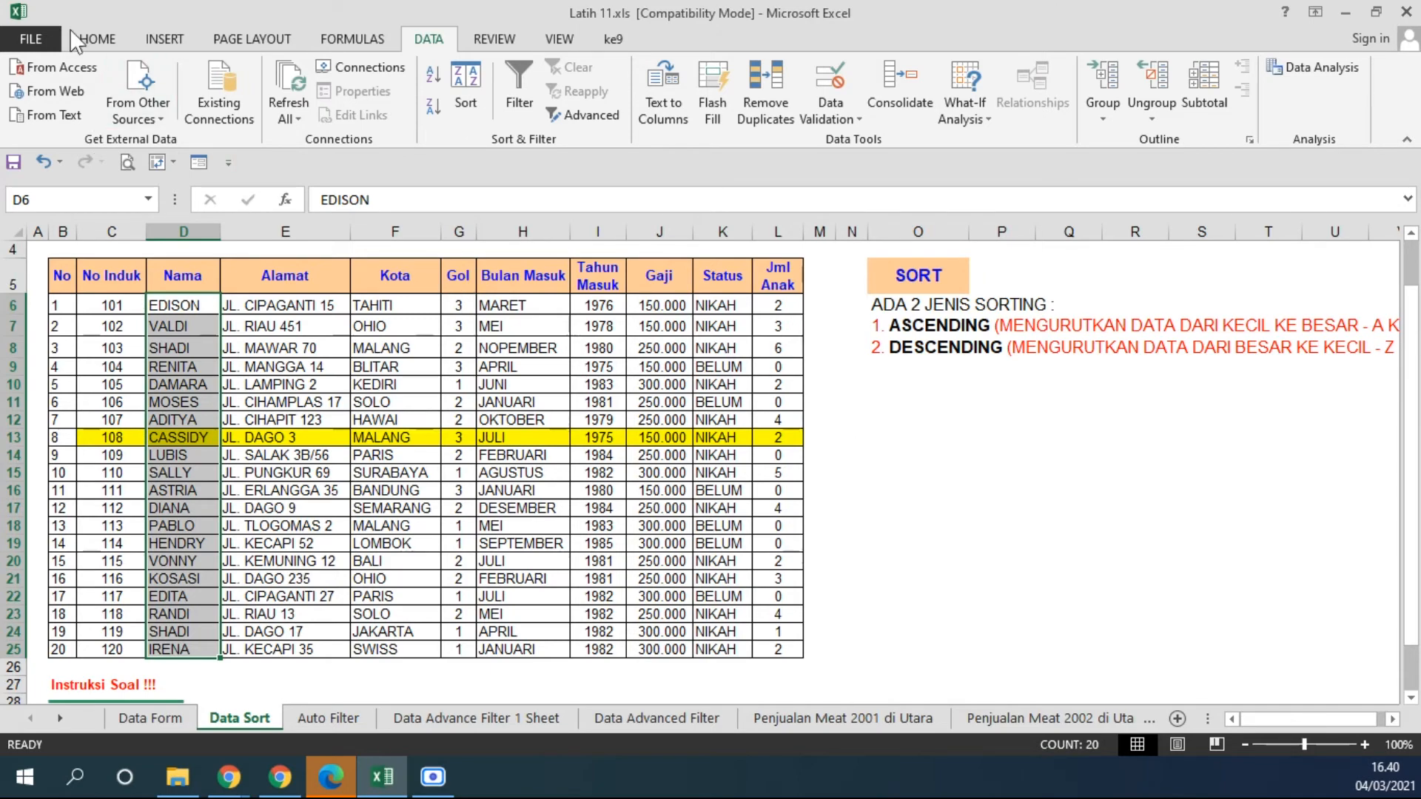
Undo the two-level sort and set the employee table, excluding the No column, to sort by No Induk values, Smallest to Largest
click(44, 163)
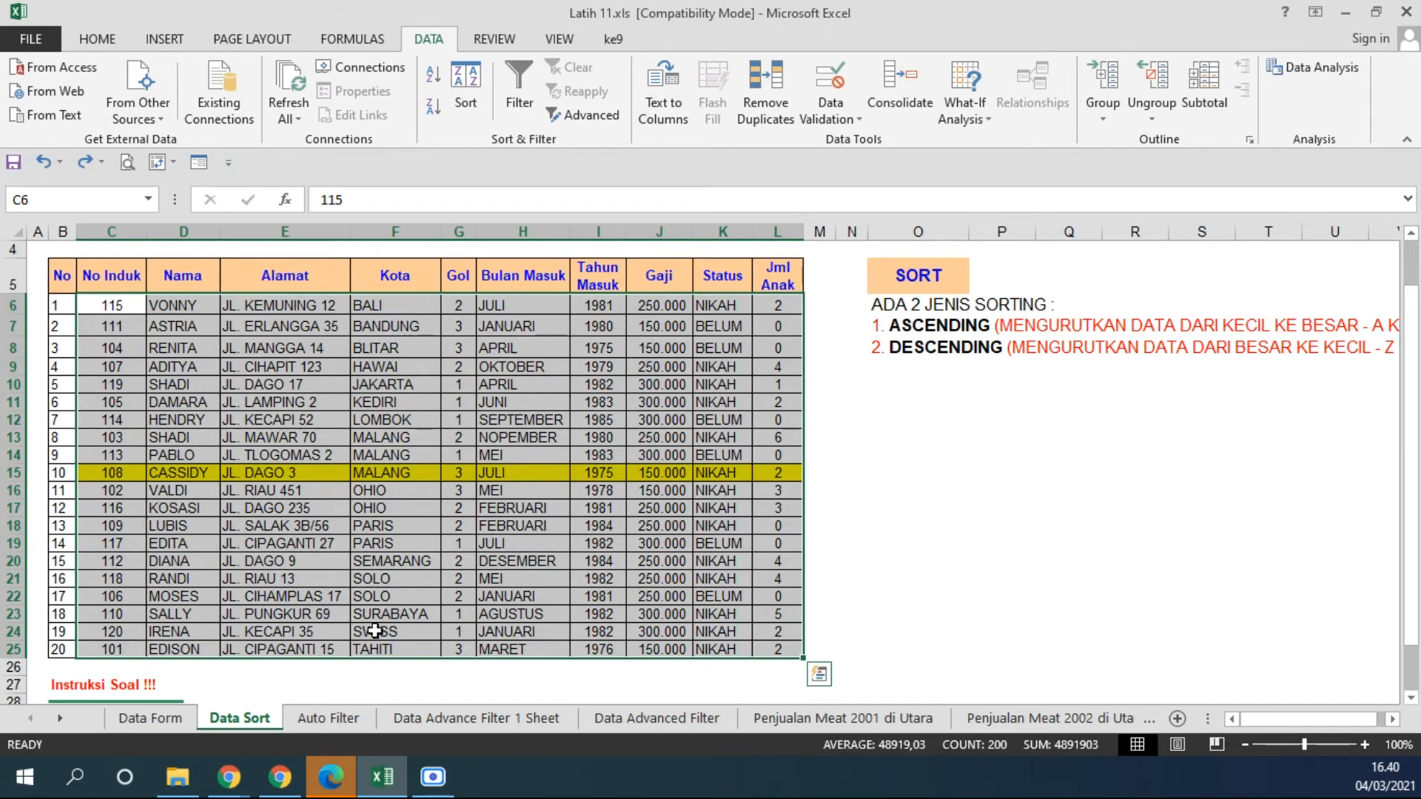
drag(112, 276, 771, 642)
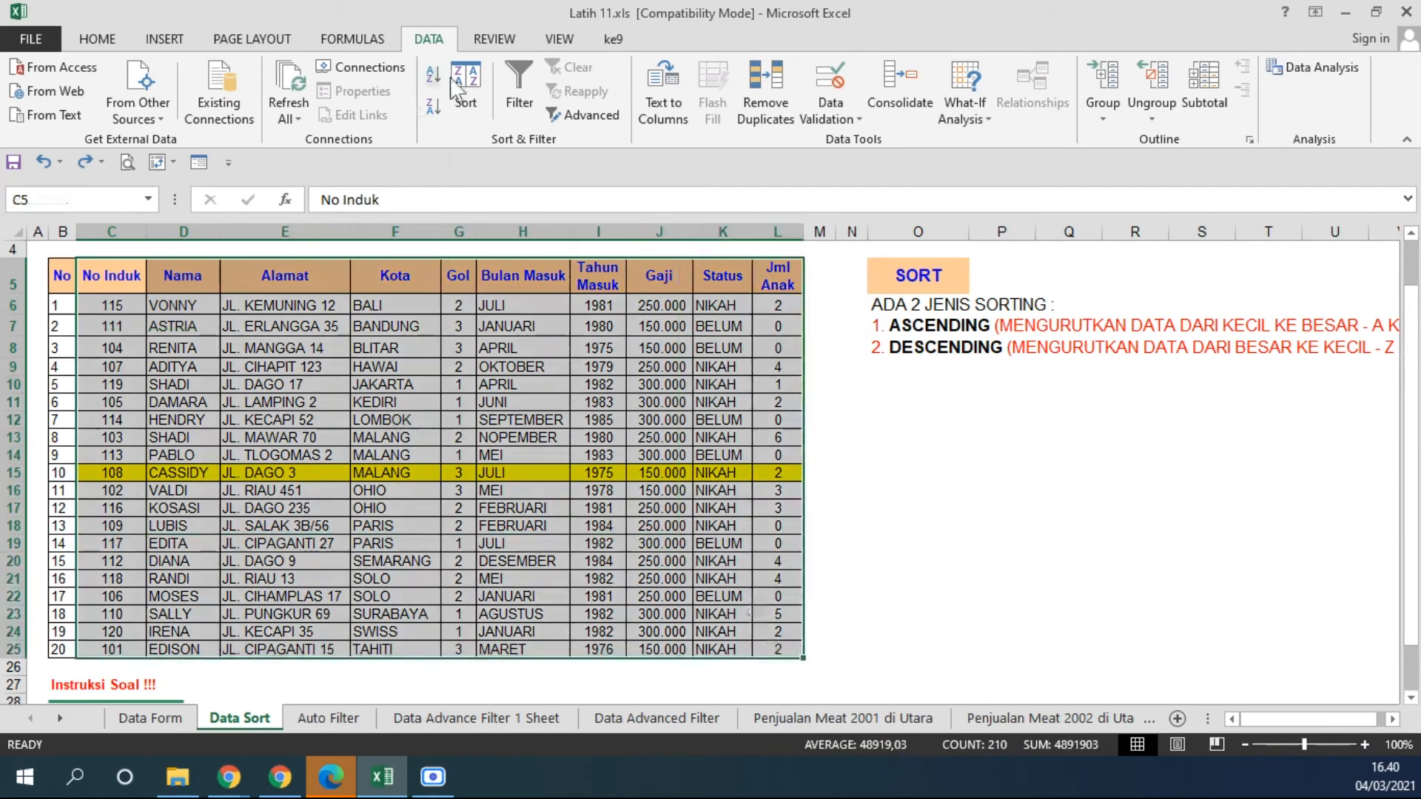
click(456, 87)
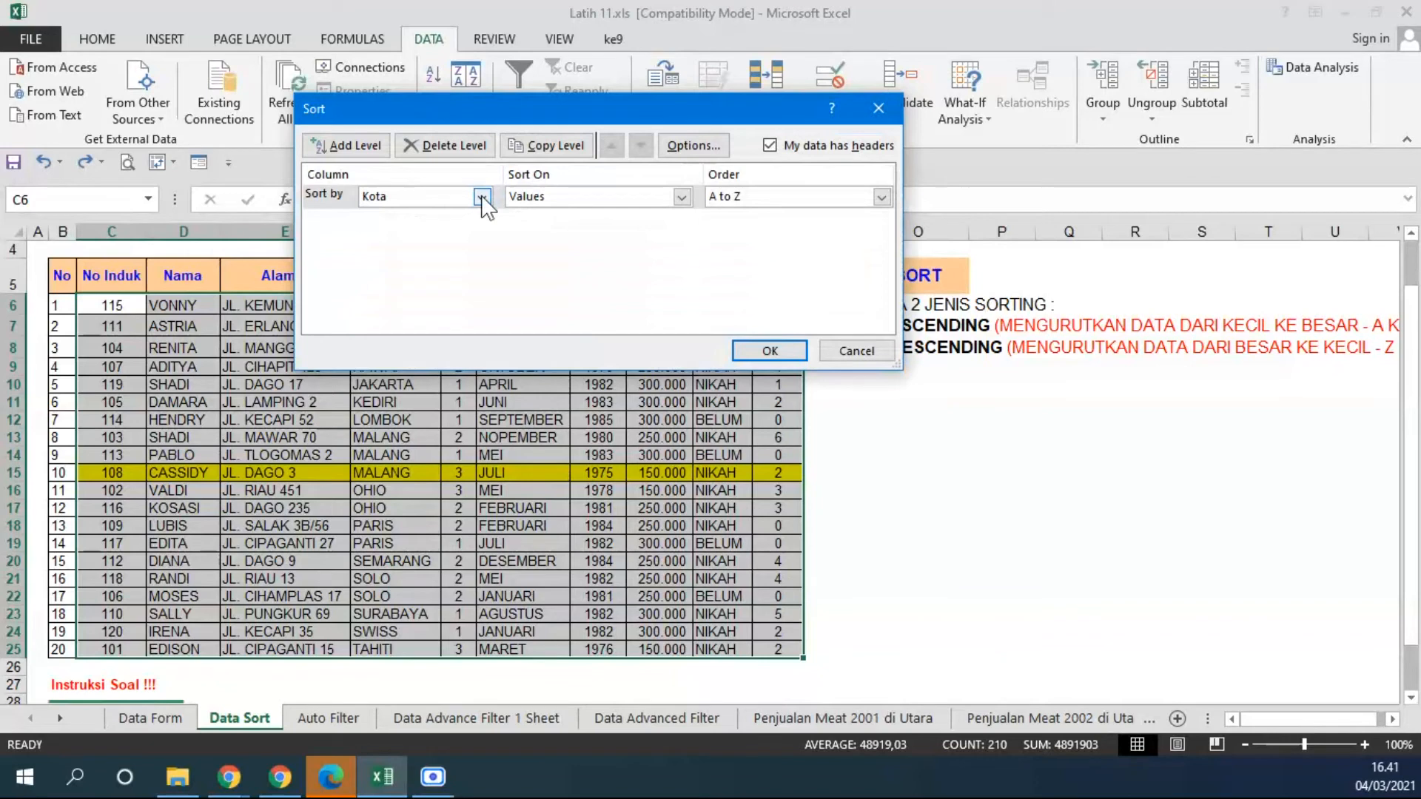
click(481, 196)
click(390, 215)
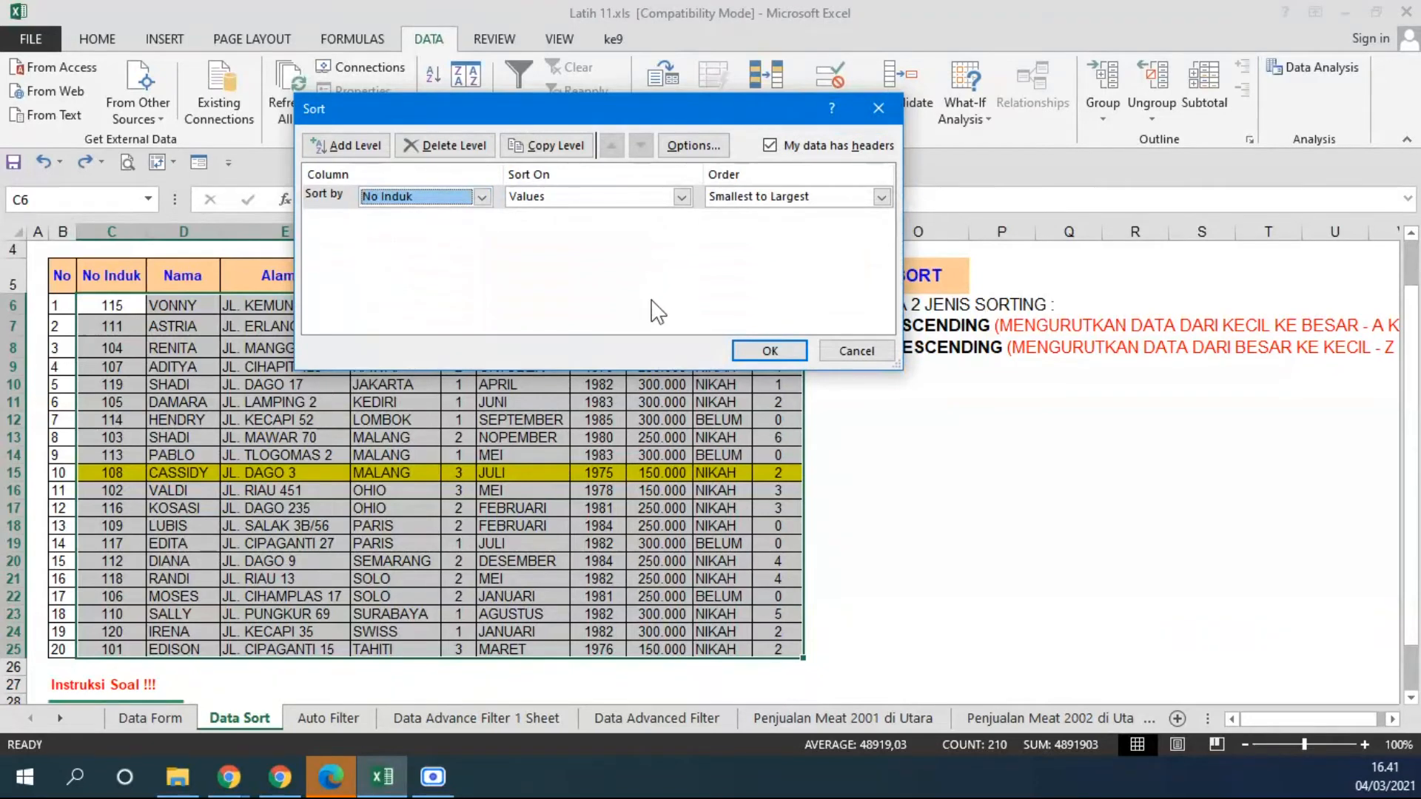
Add a second sort level on Kota by values, A to Z, and apply the two-level sort
click(347, 145)
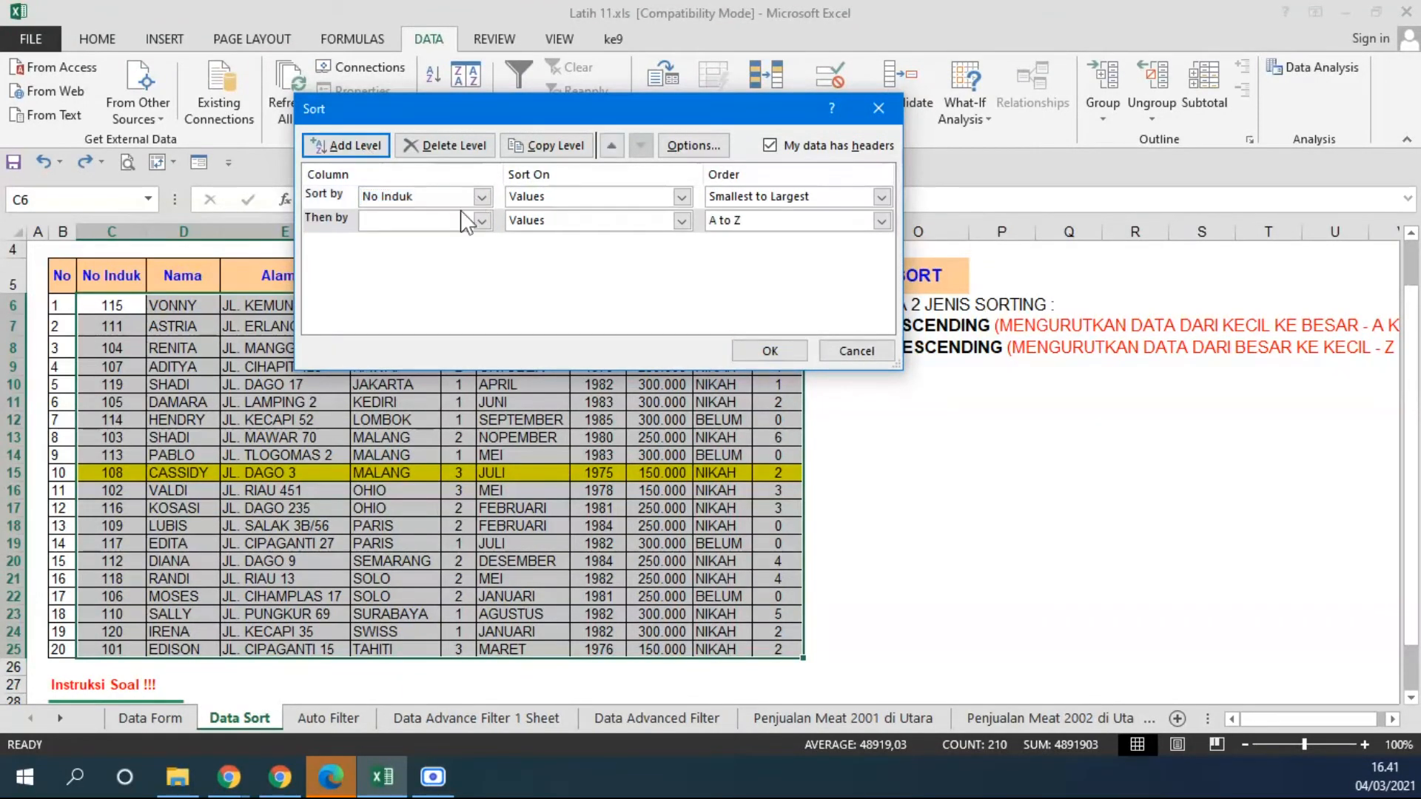
click(465, 220)
click(436, 287)
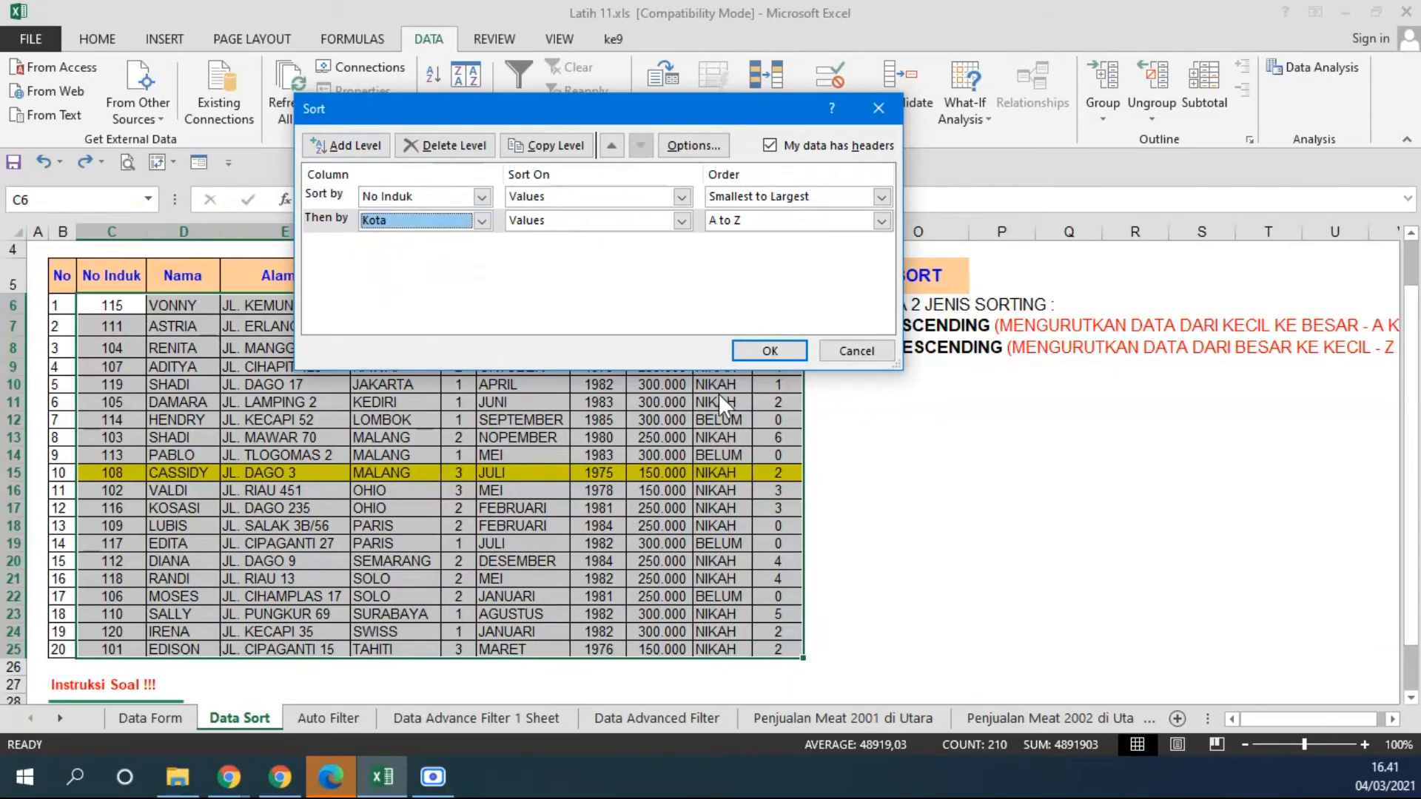
click(766, 351)
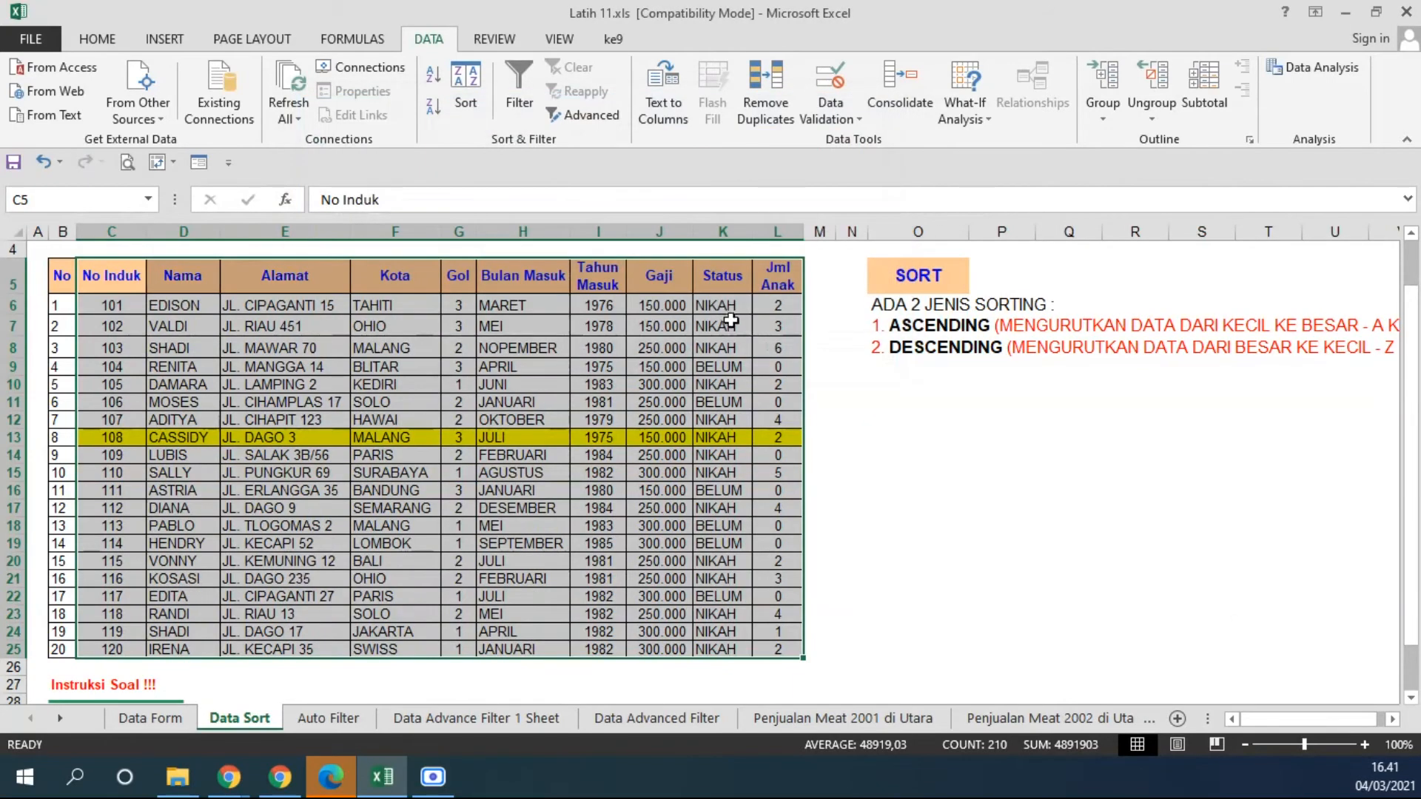
Check the order of the No Induk column and of the Kota column after the sort
click(514, 525)
drag(117, 303, 117, 646)
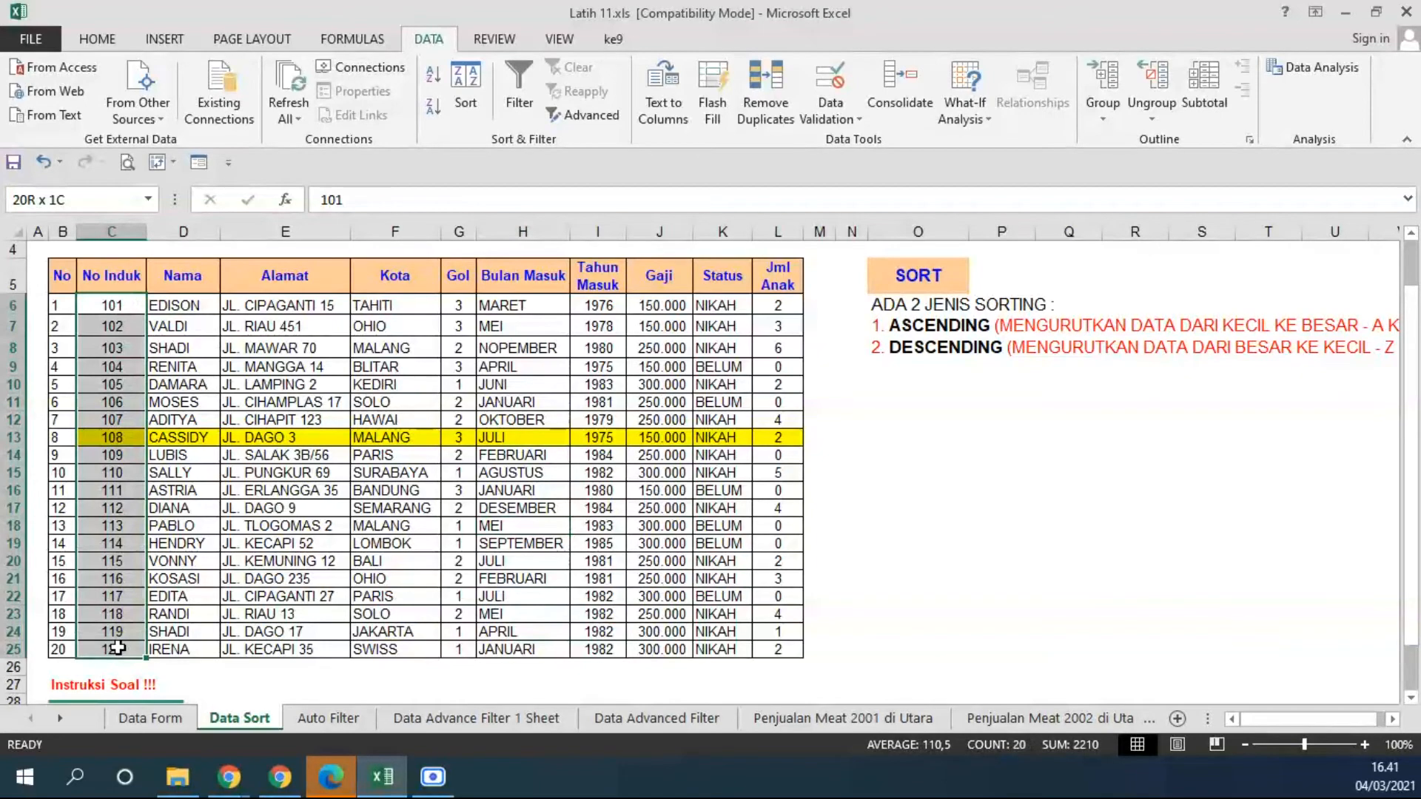
drag(117, 649, 117, 648)
drag(389, 314, 393, 642)
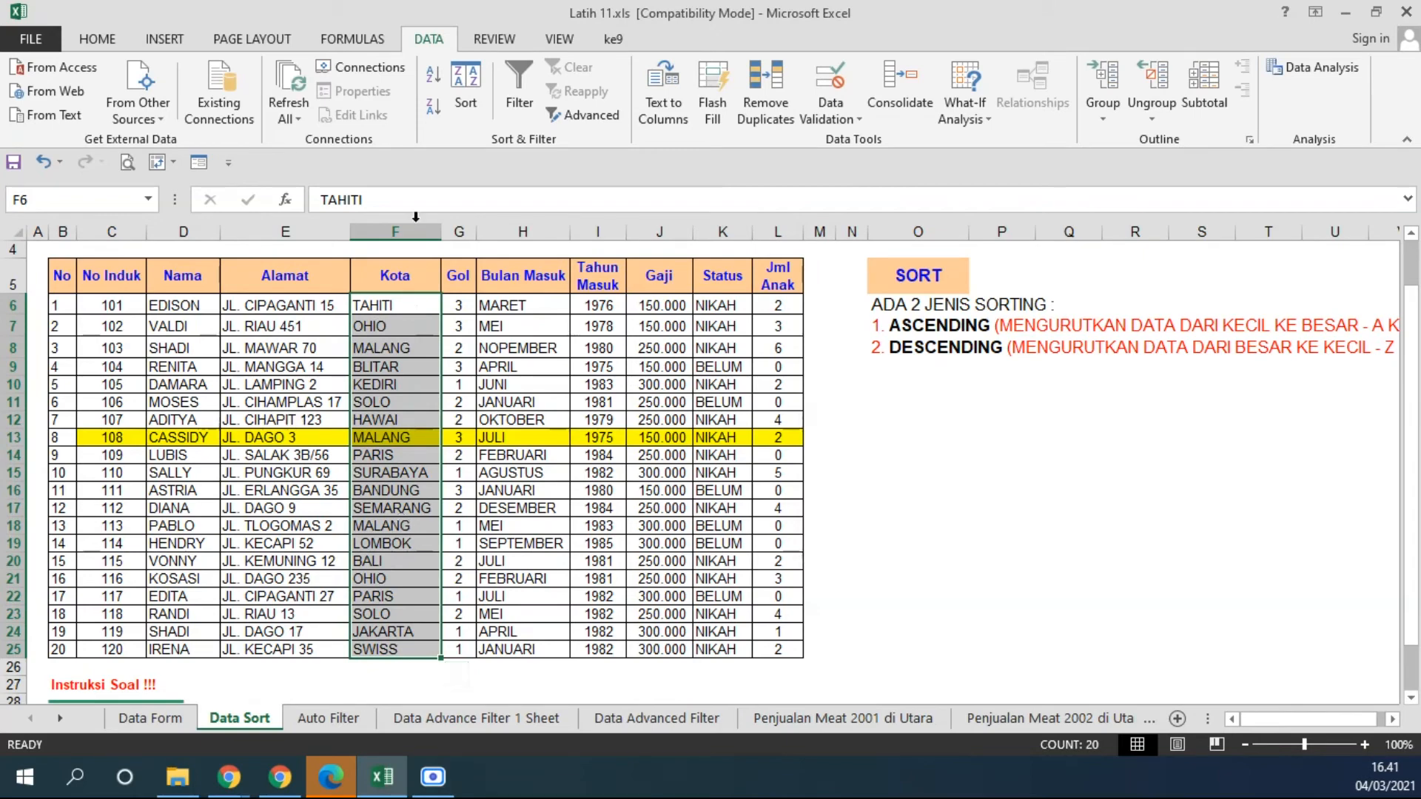
Sort the employee table again with the Kota level moved above the No Induk level
click(468, 73)
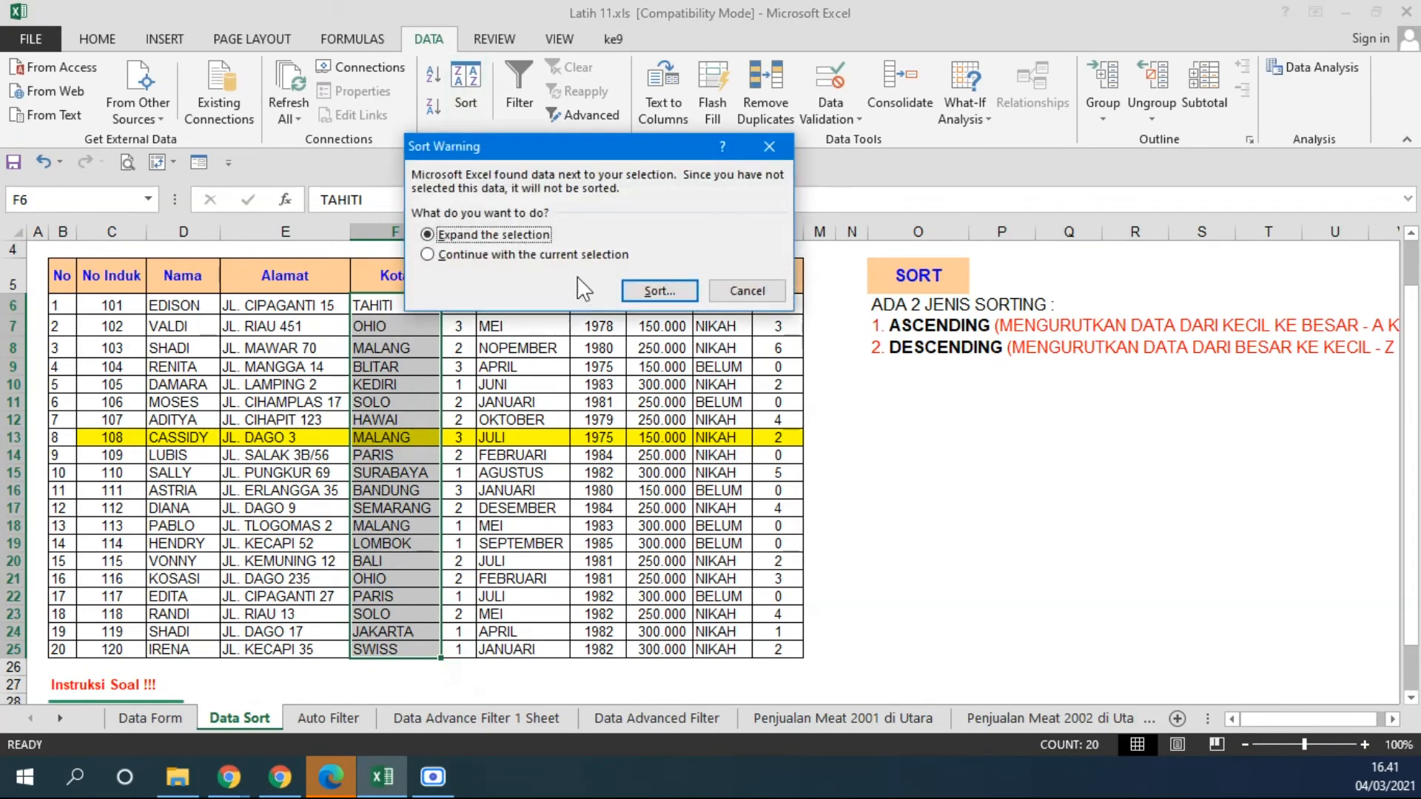
click(743, 293)
drag(120, 275, 796, 650)
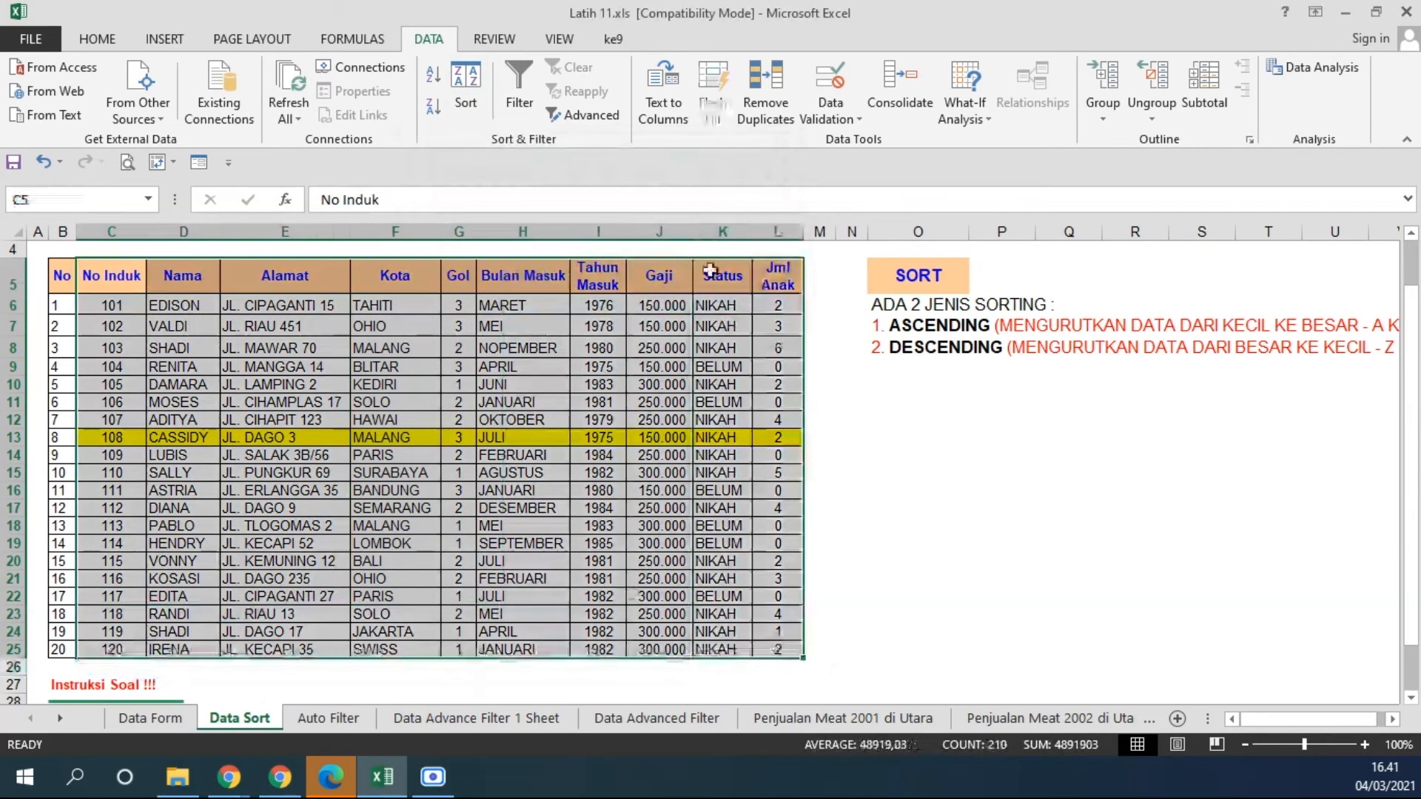
click(474, 97)
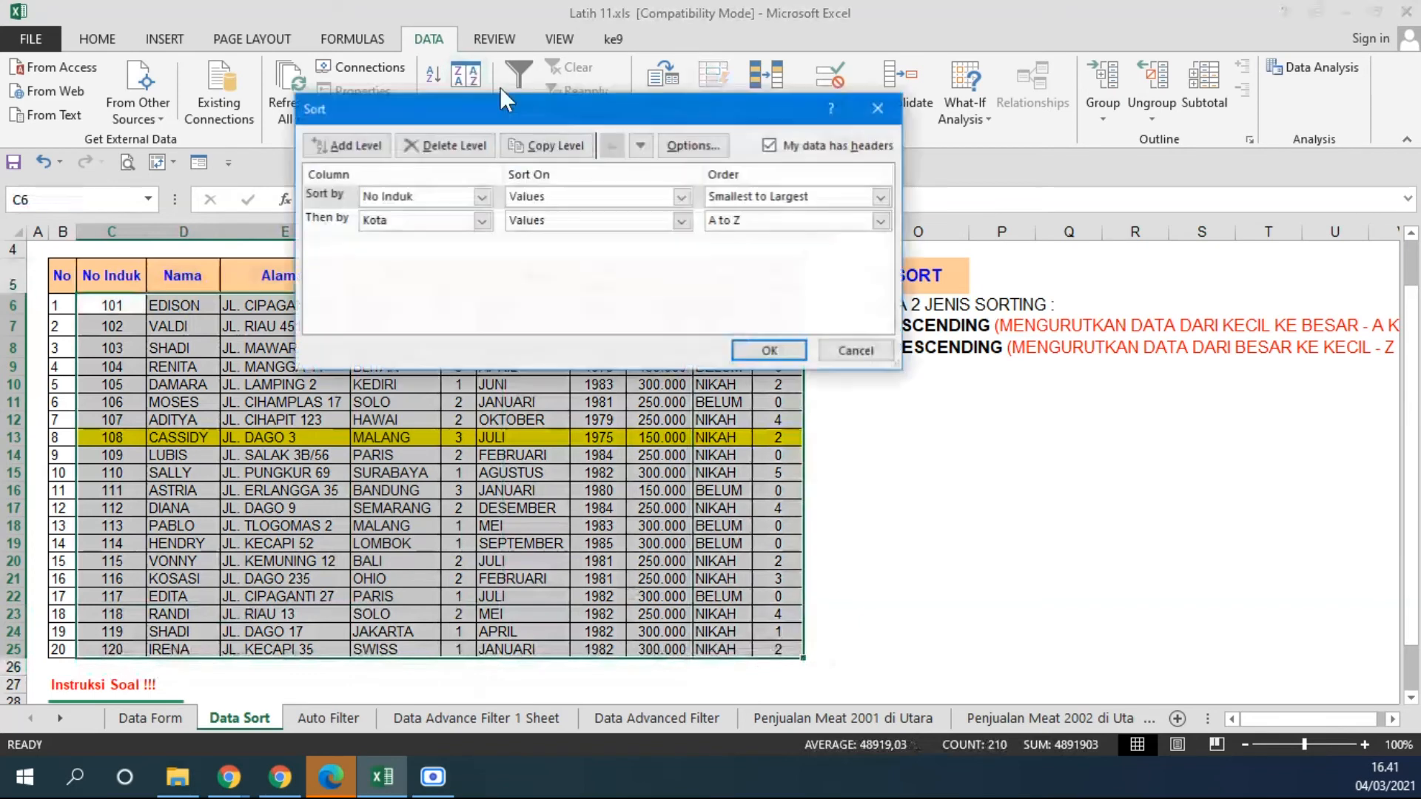
click(641, 145)
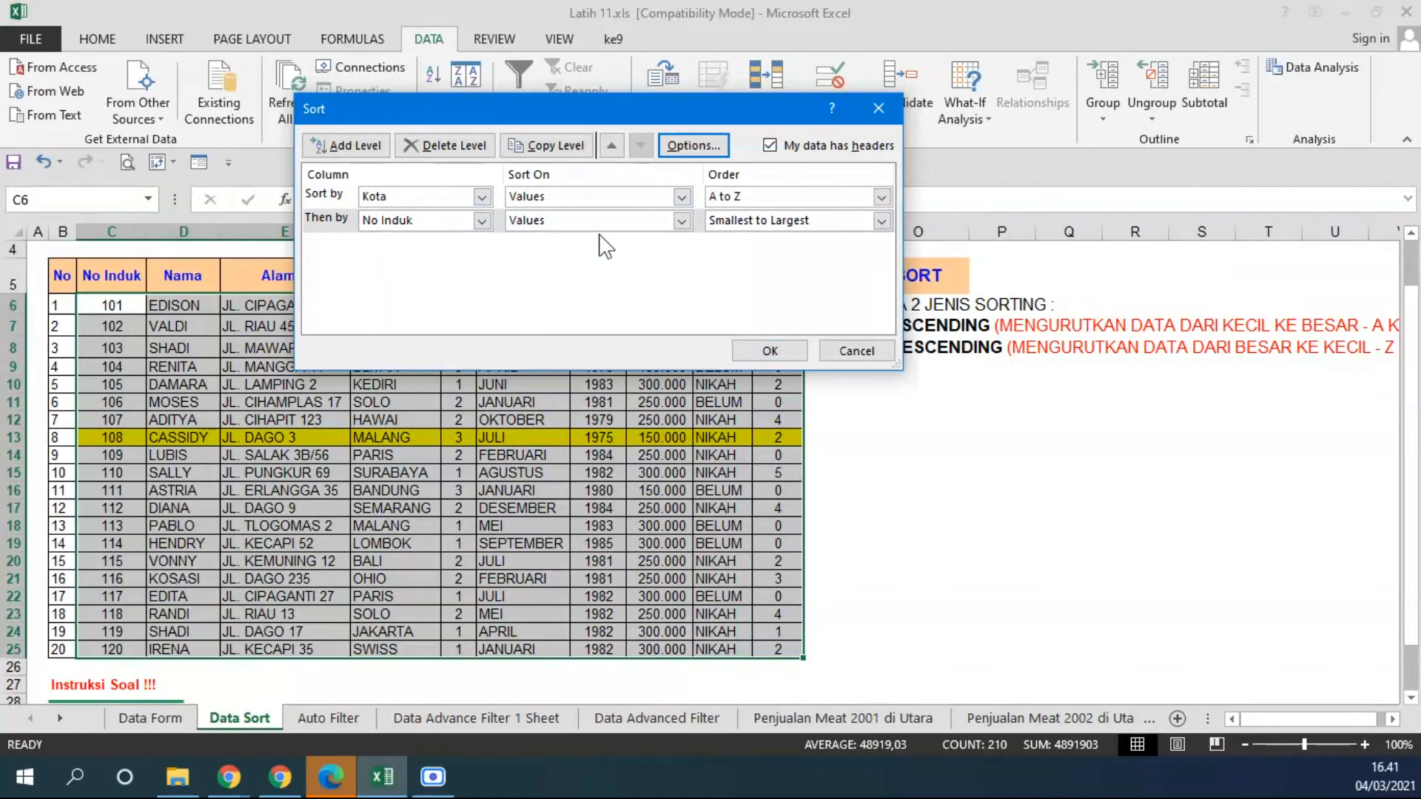
click(769, 351)
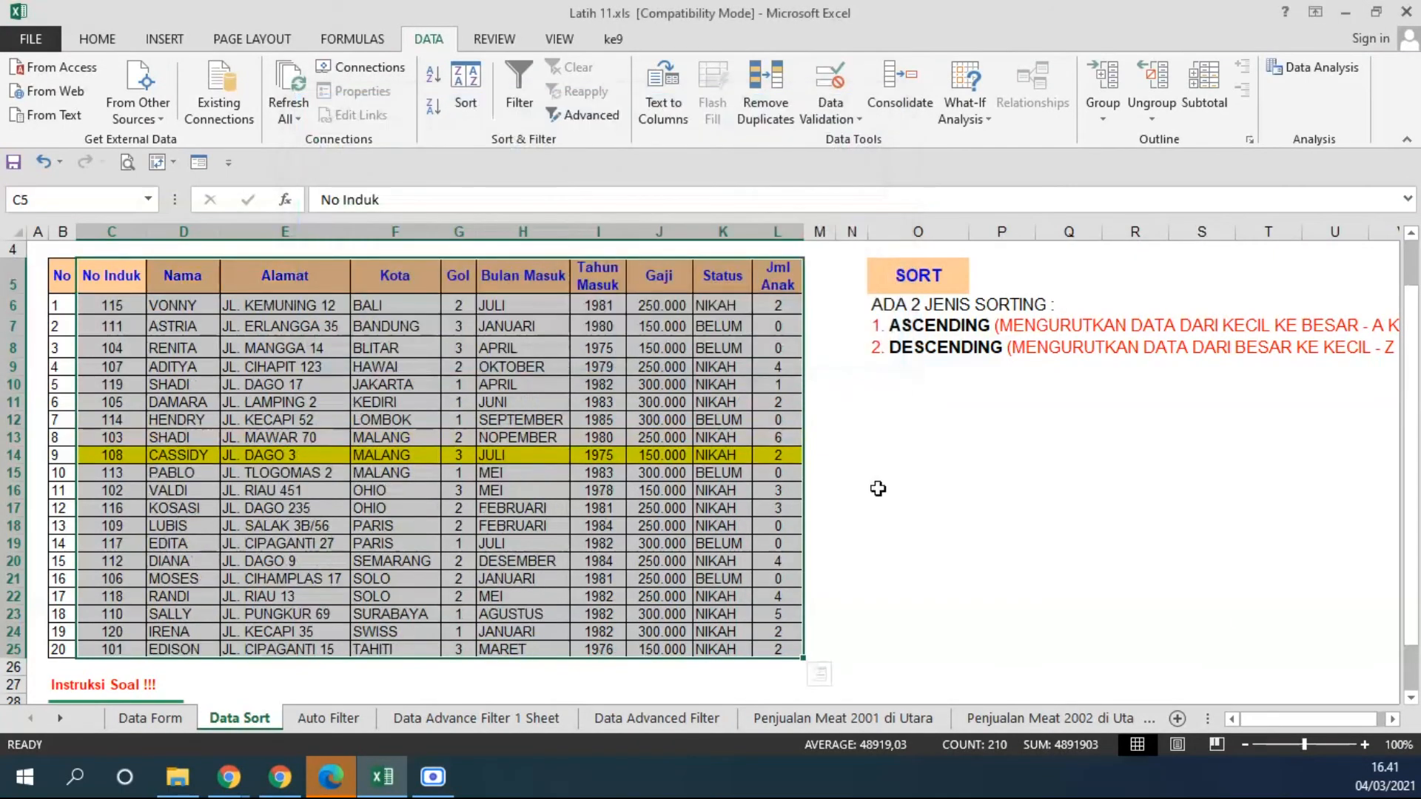
Check the alphabetical order of the Kota column and find the rows that share the city MALANG
click(957, 588)
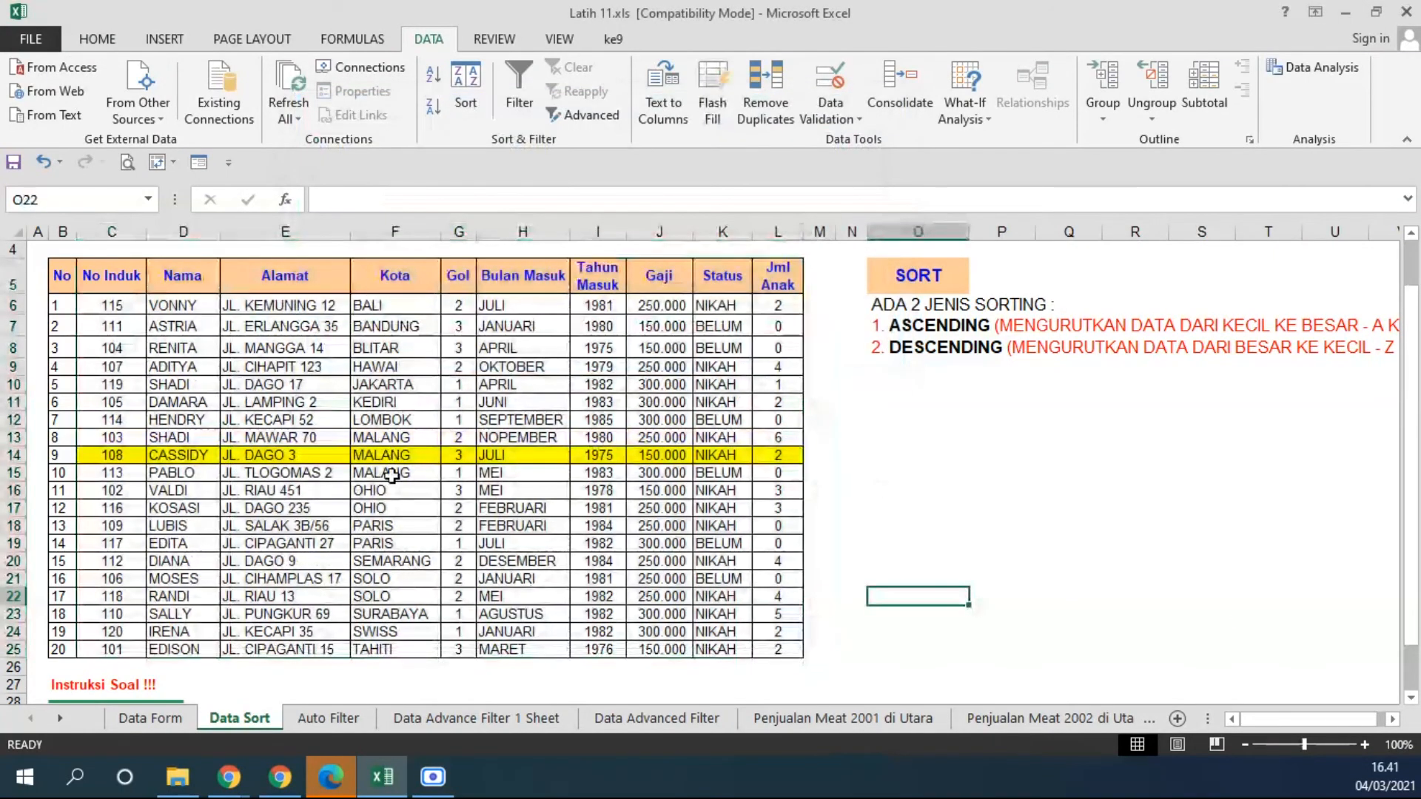
drag(398, 441, 389, 471)
drag(392, 305, 384, 648)
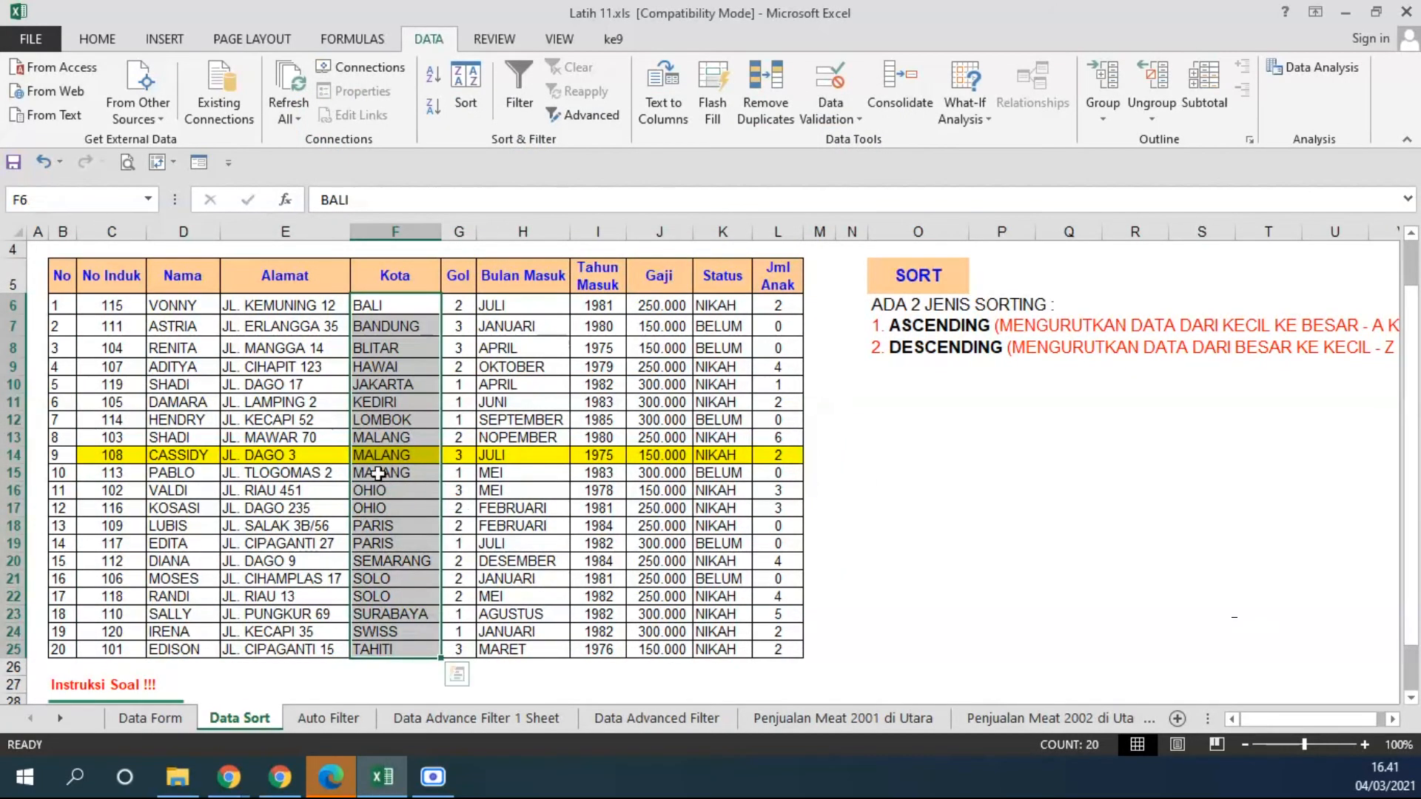
click(386, 437)
Fill the first and third MALANG rows with orange, from No Induk through Jml Anak
click(115, 436)
drag(115, 438, 780, 437)
click(89, 43)
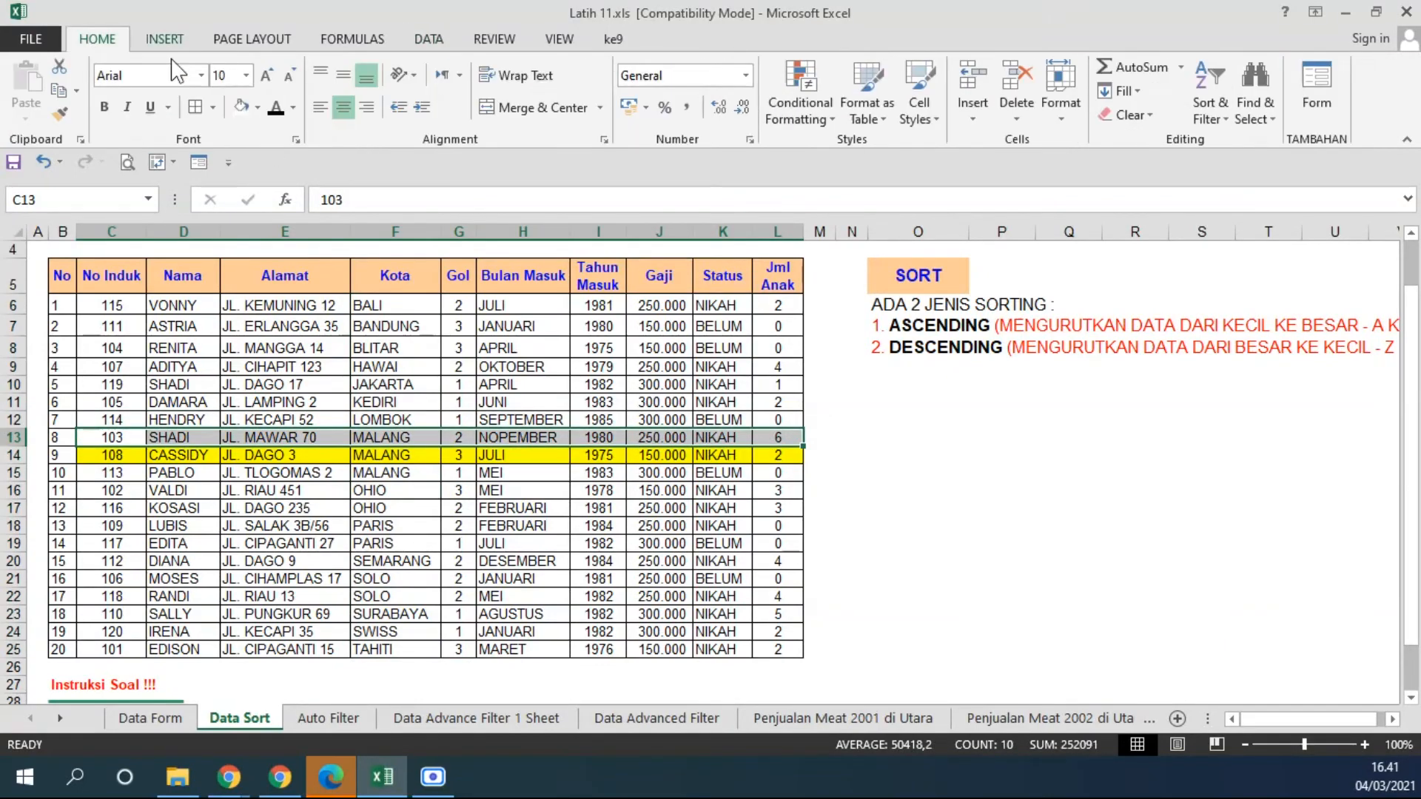
click(257, 108)
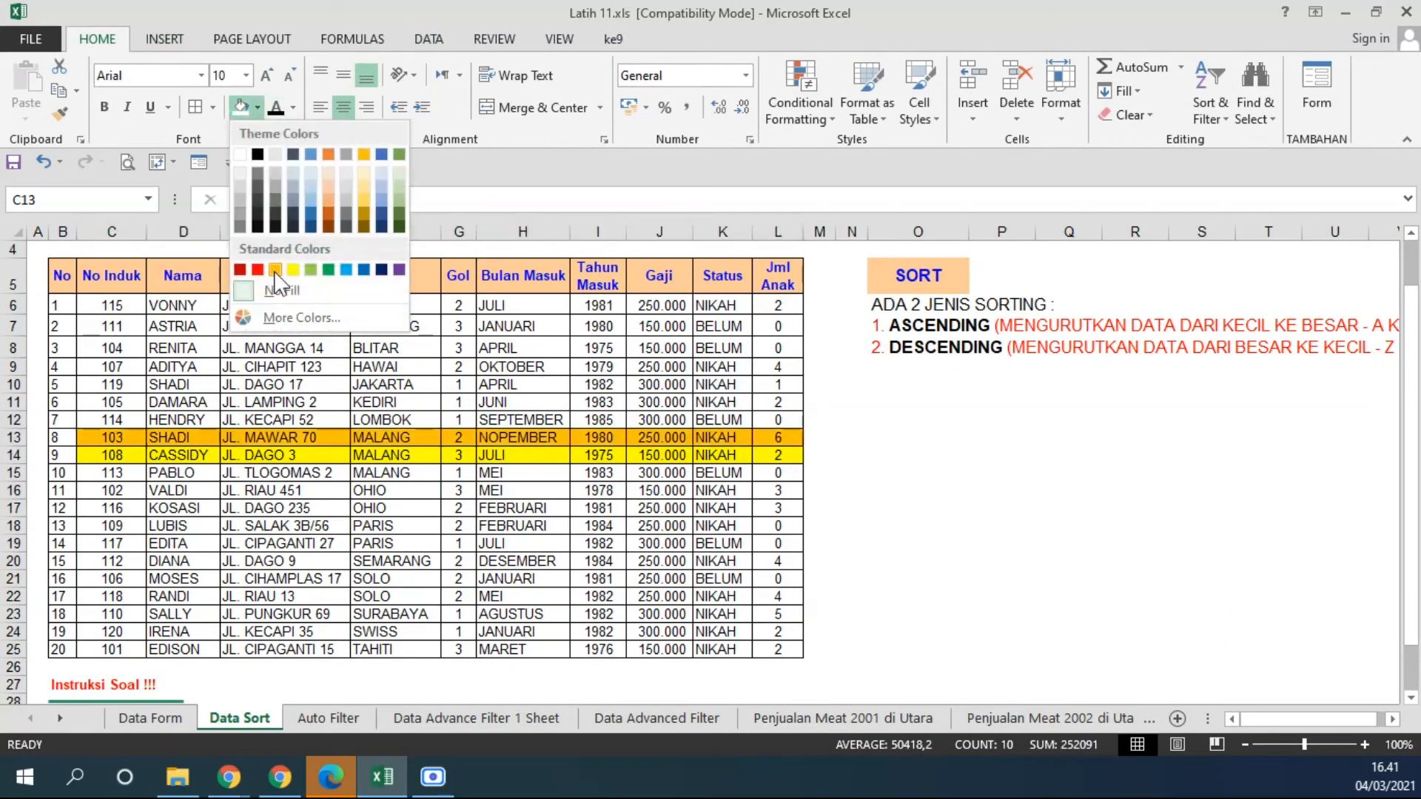
click(275, 269)
drag(111, 472, 786, 478)
click(241, 107)
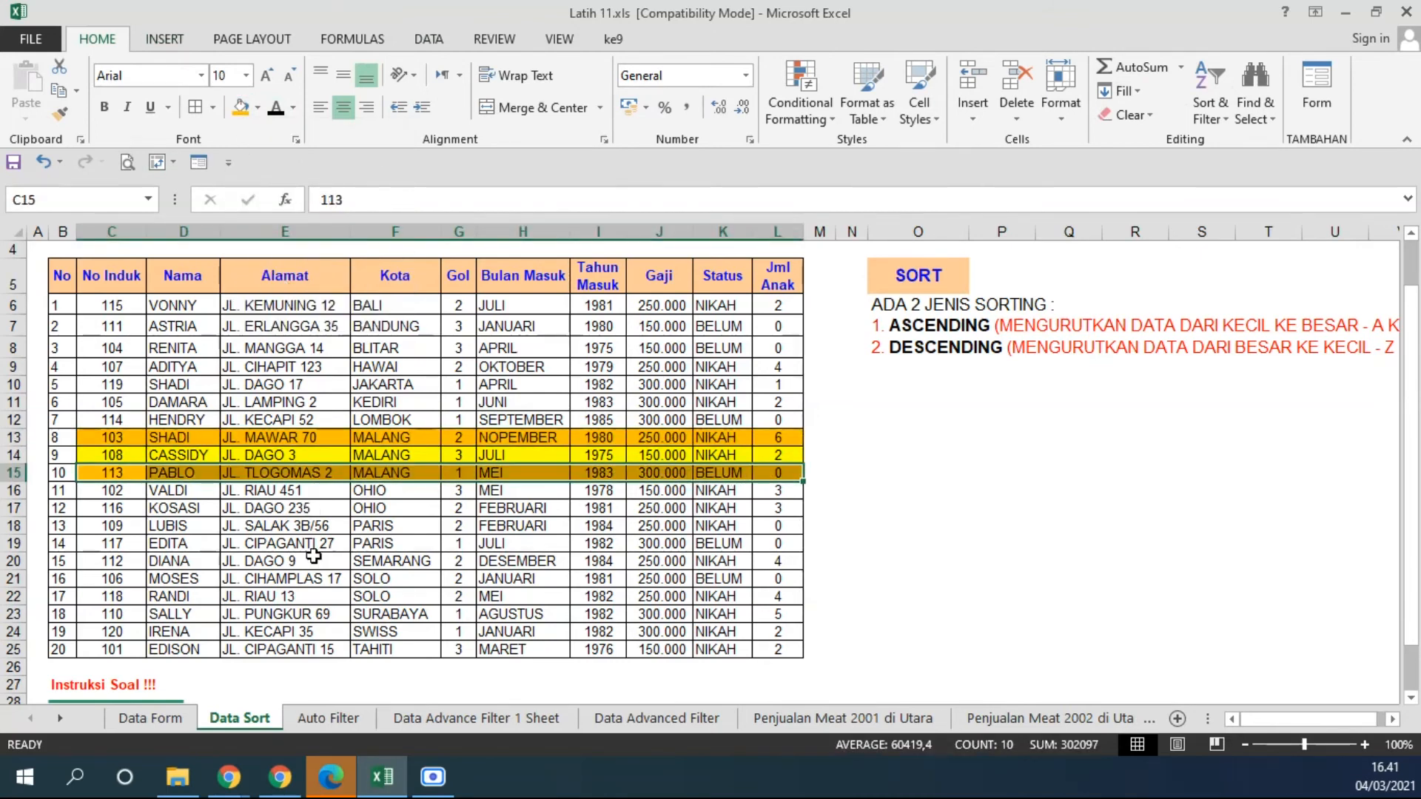
click(313, 560)
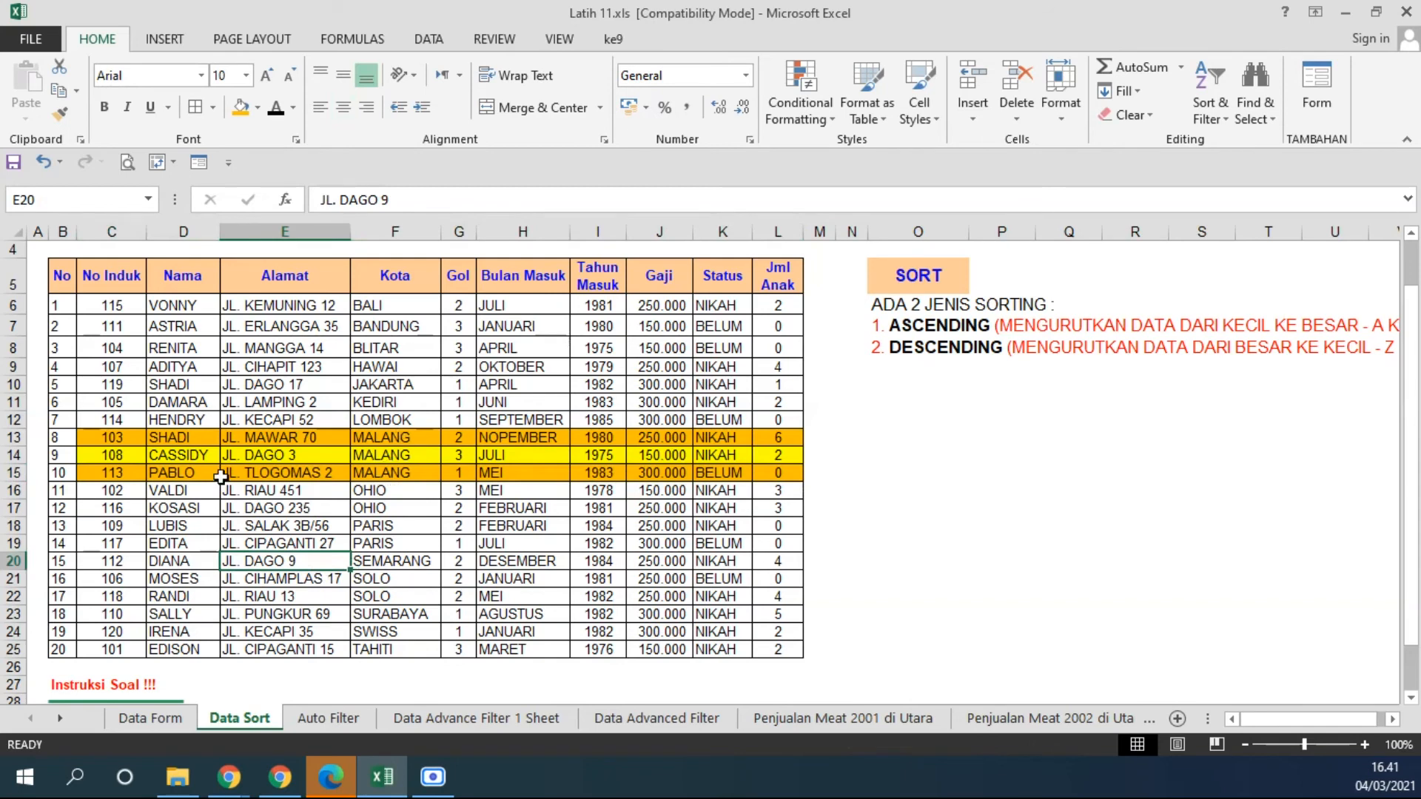
Compare the Kota order with the No Induk order within the three highlighted MALANG rows
click(117, 440)
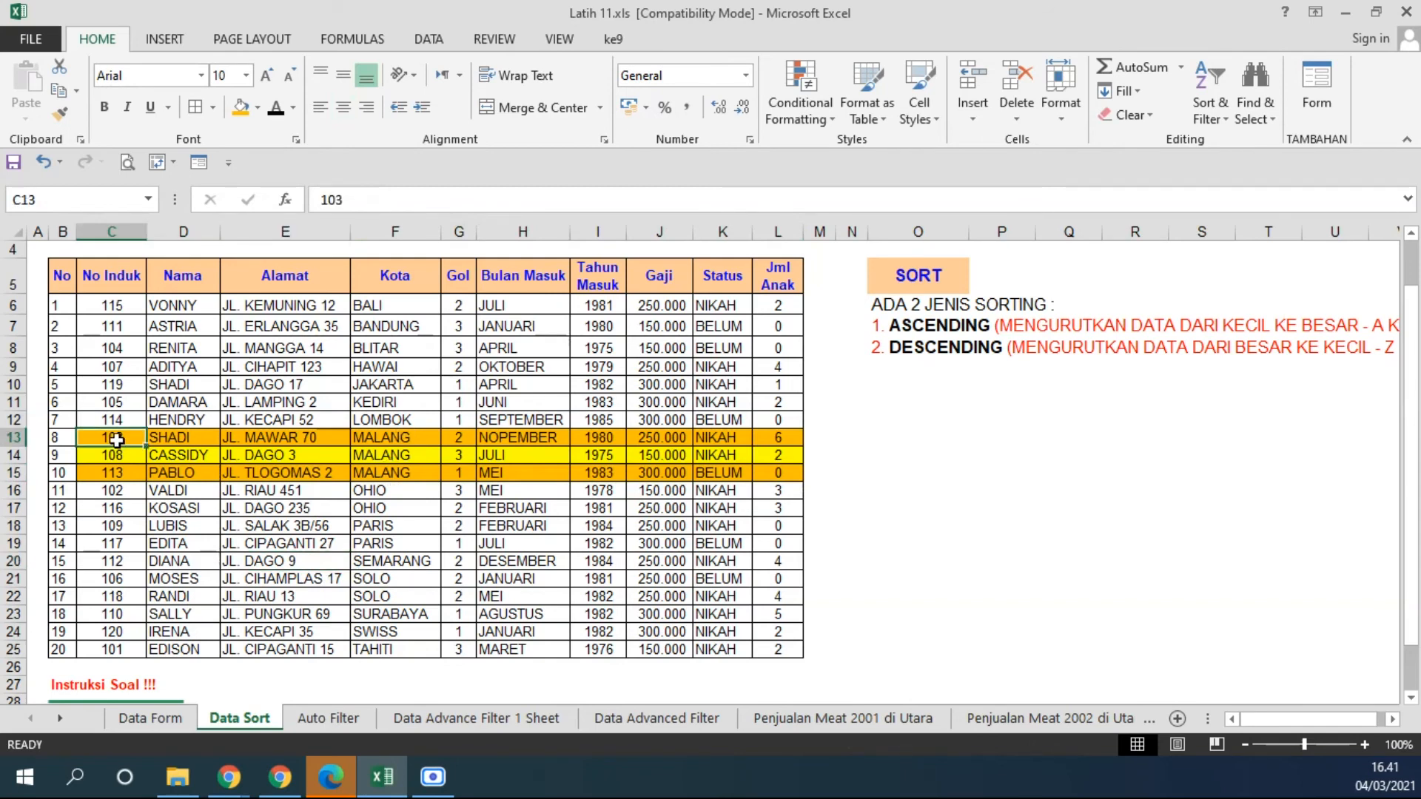
drag(117, 440, 115, 475)
drag(386, 437, 385, 478)
drag(374, 307, 378, 653)
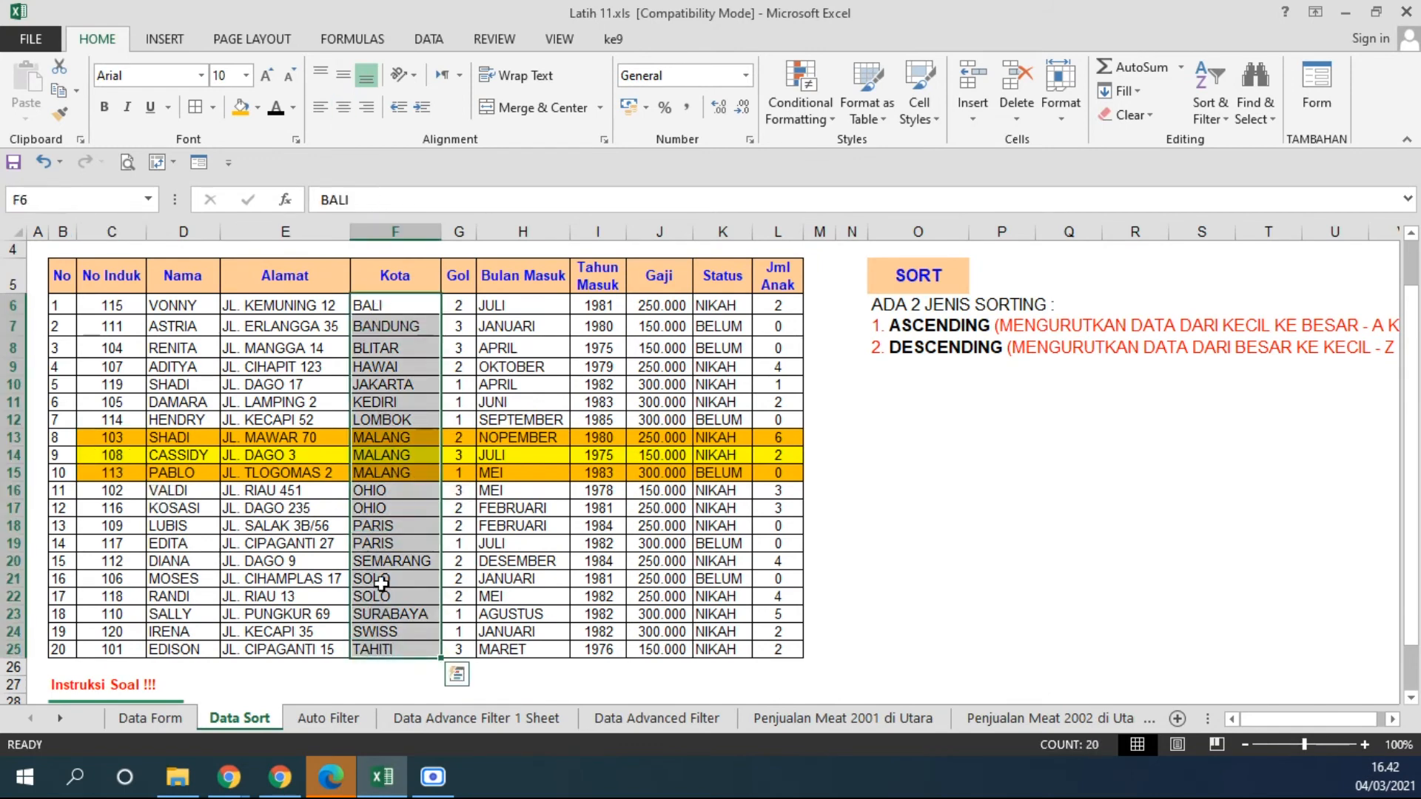
drag(400, 437, 372, 476)
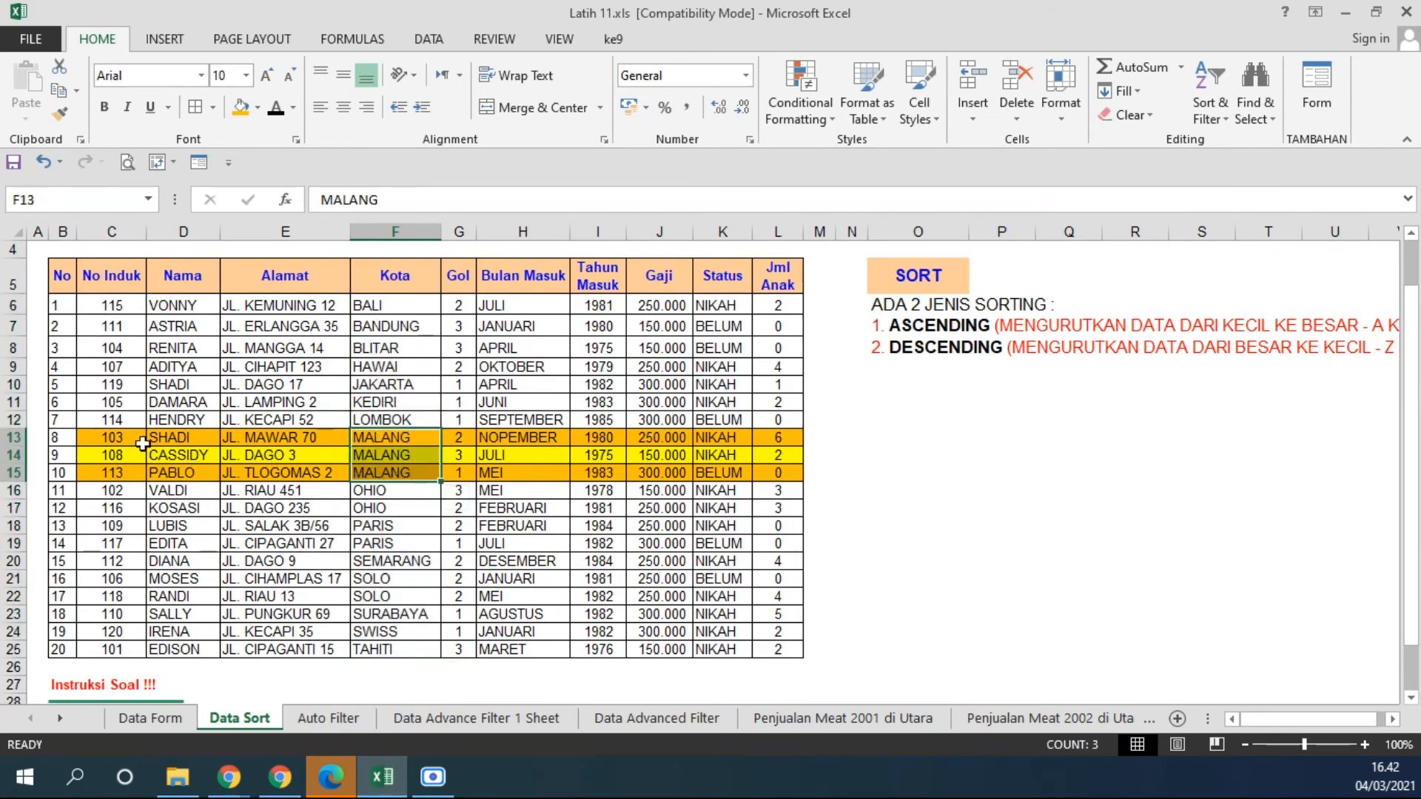
drag(121, 437, 118, 473)
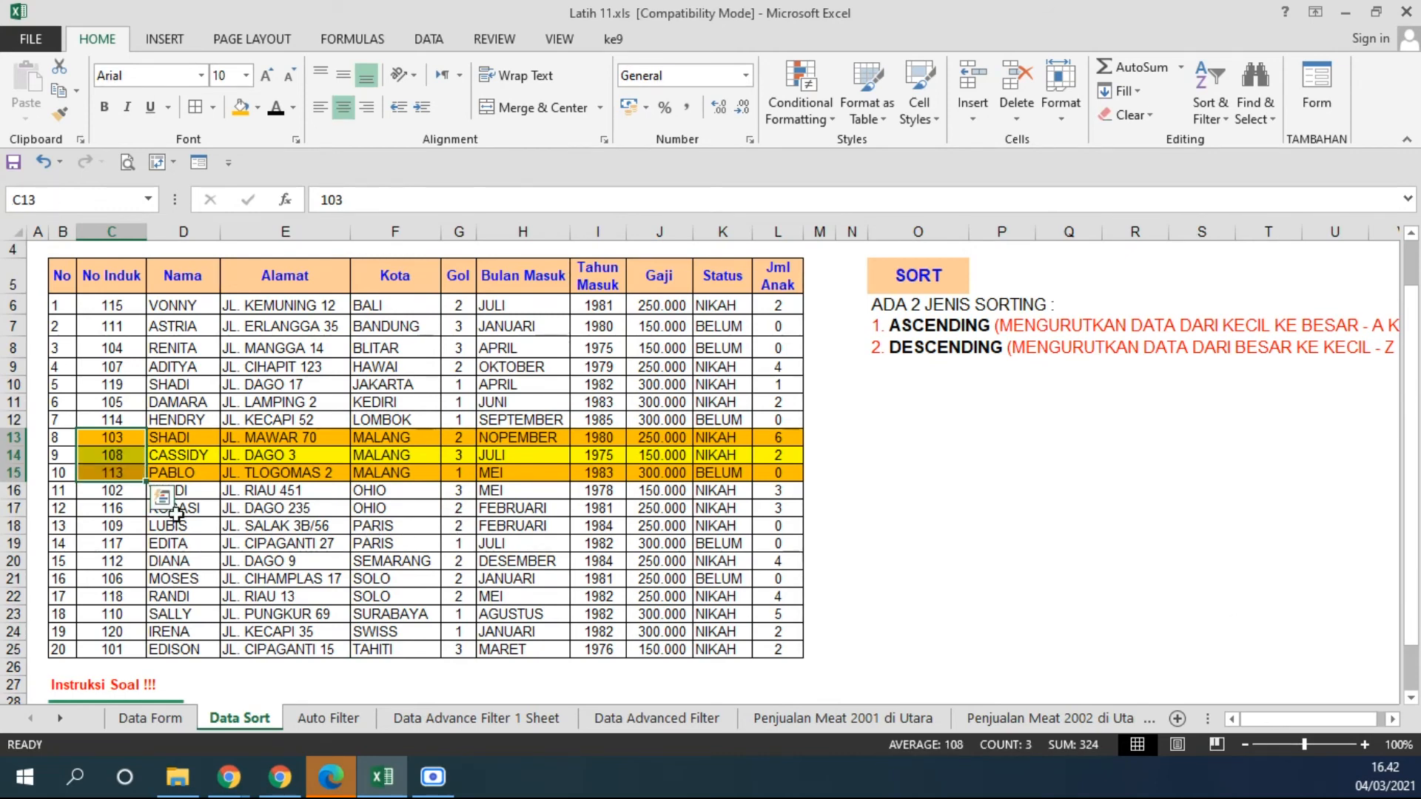
Fill the two PARIS rows with orange and compare their No Induk numbers
drag(111, 525, 777, 544)
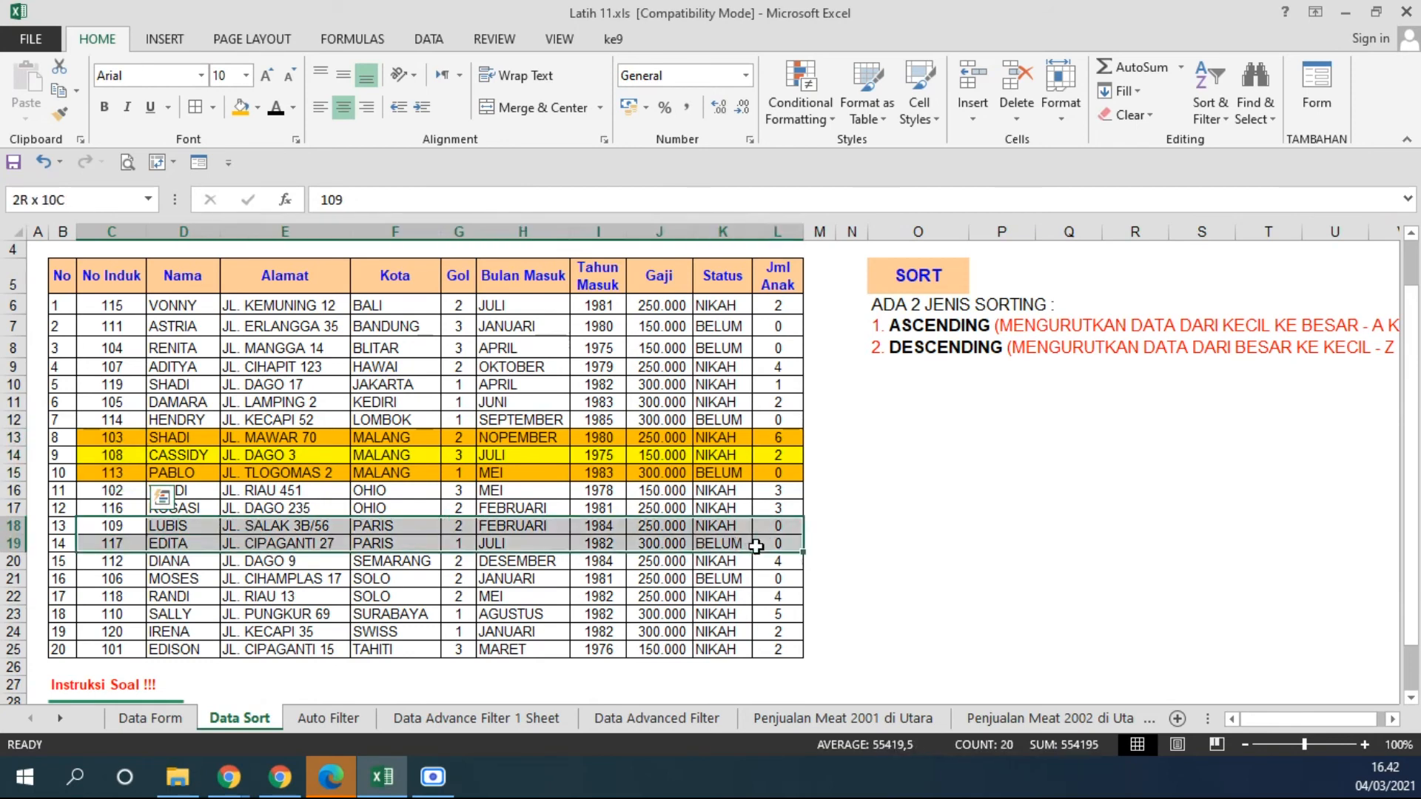
click(241, 107)
click(285, 596)
drag(405, 522, 404, 544)
click(112, 523)
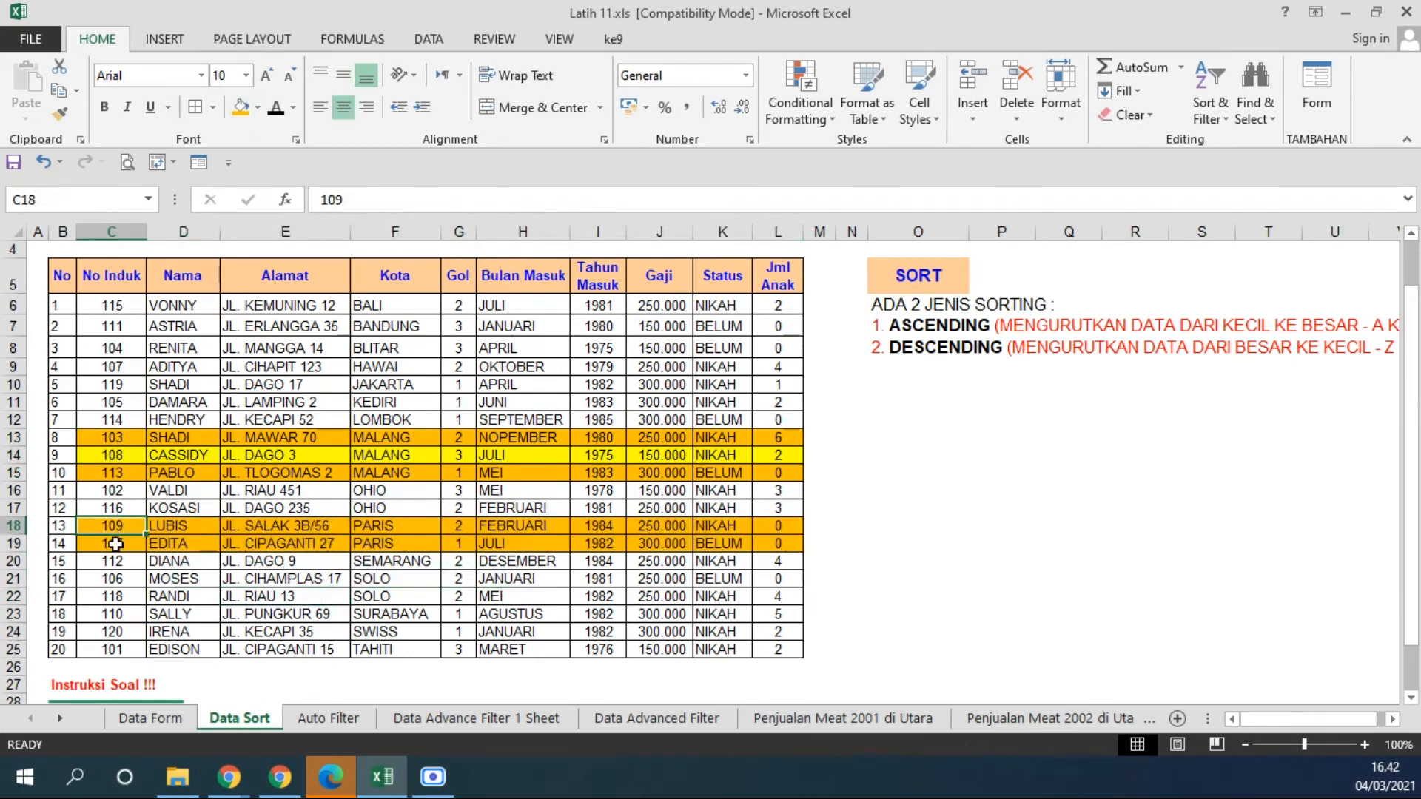
click(115, 544)
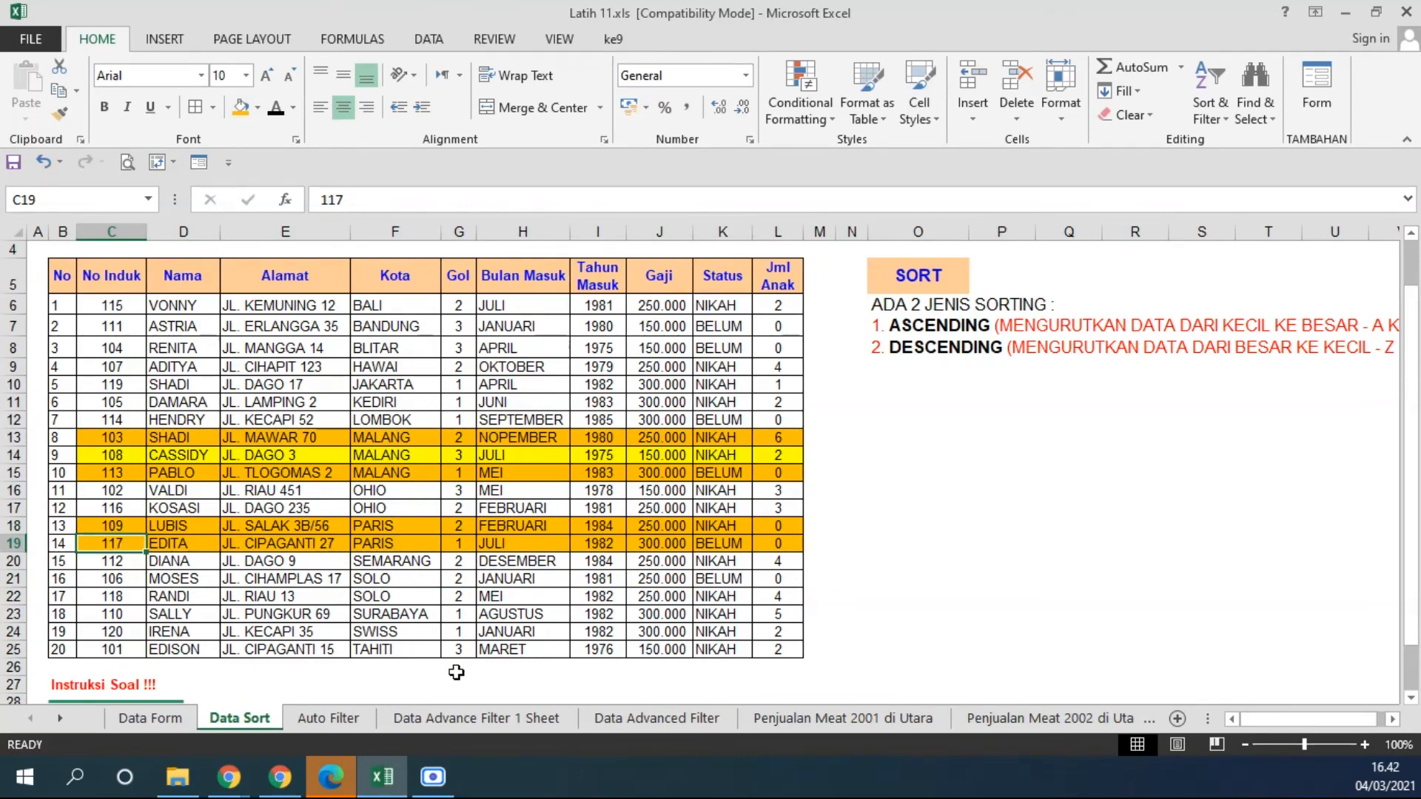
Change the No Induk sort level to Largest to Smallest, keeping Kota first from A to Z, and apply the sort to the table
drag(111, 578, 724, 595)
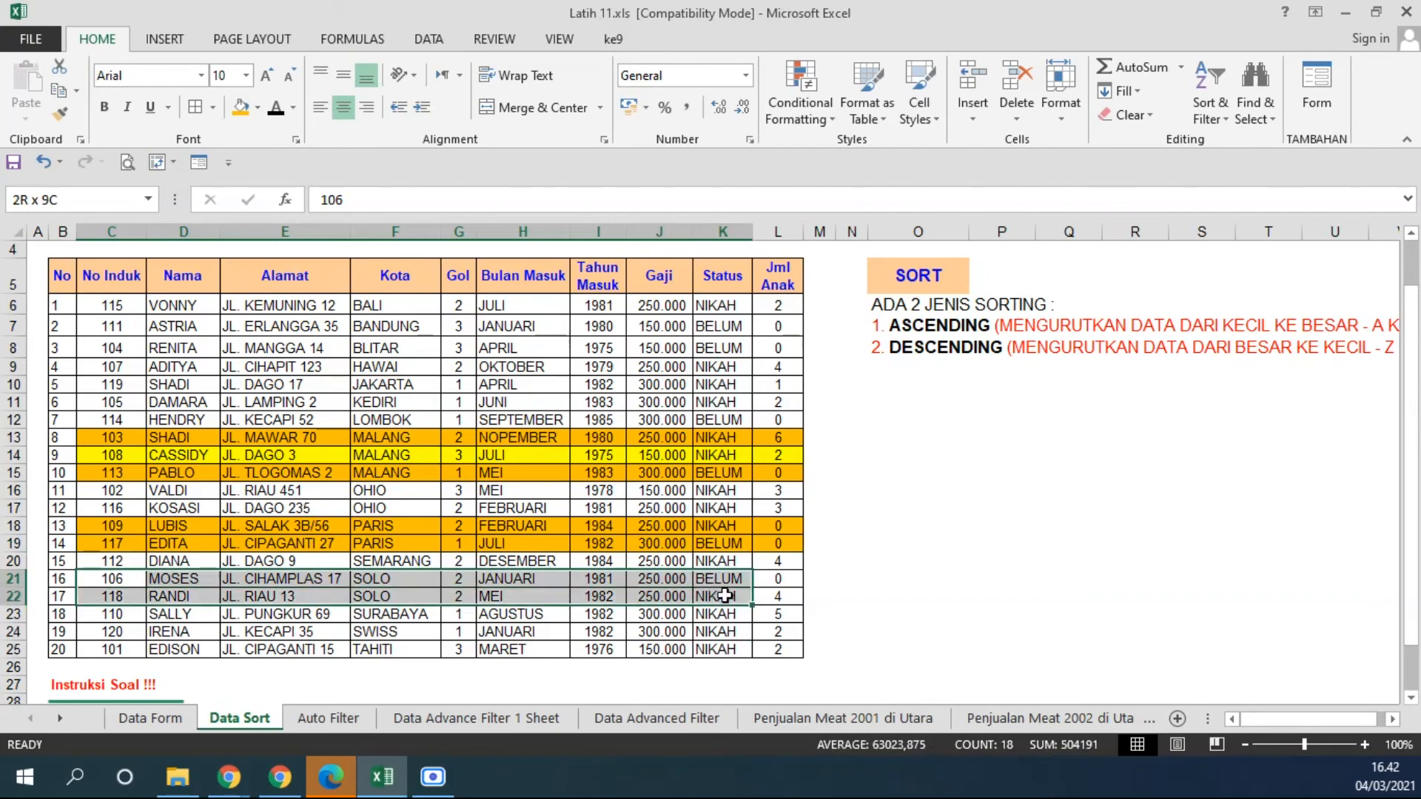
drag(111, 305, 785, 647)
drag(111, 276, 780, 648)
click(433, 35)
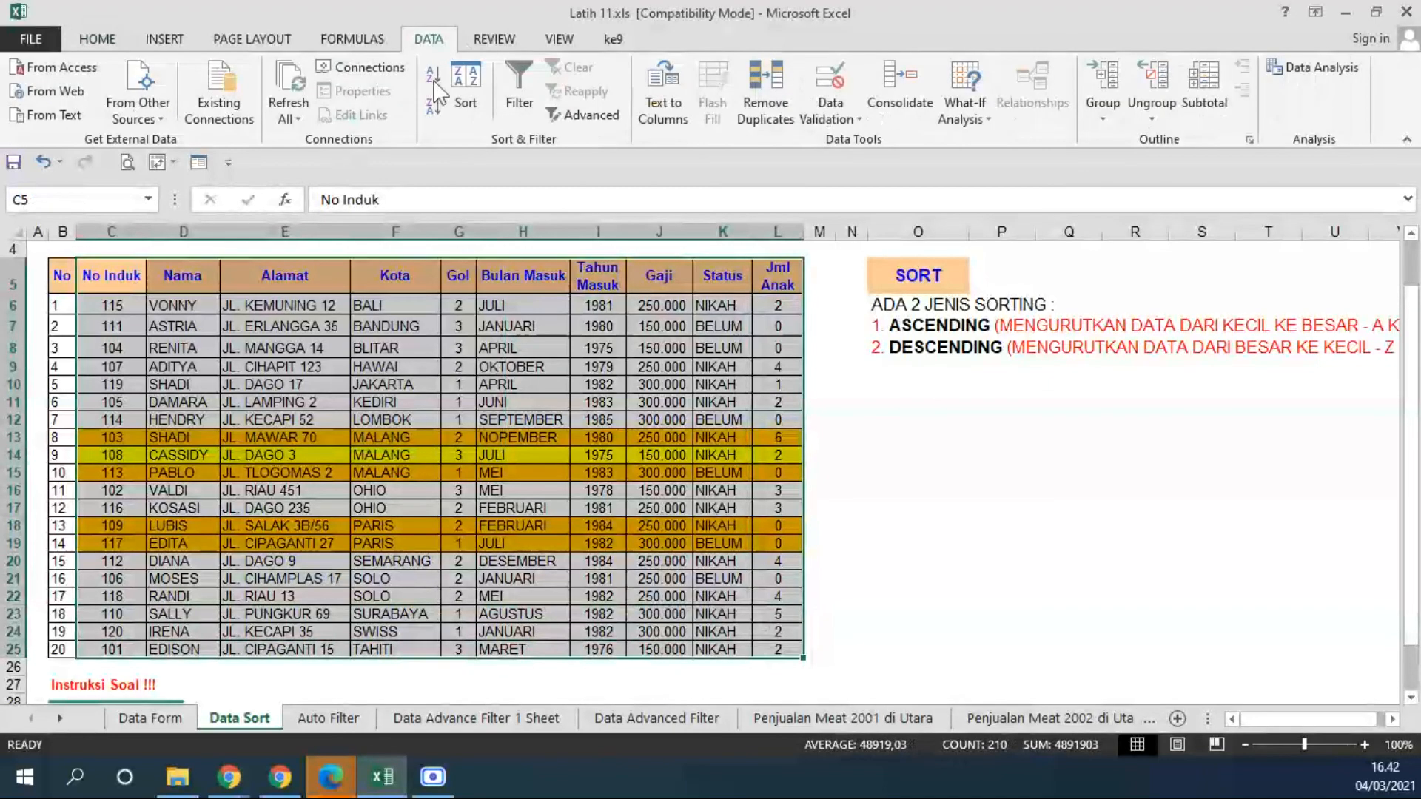
click(463, 89)
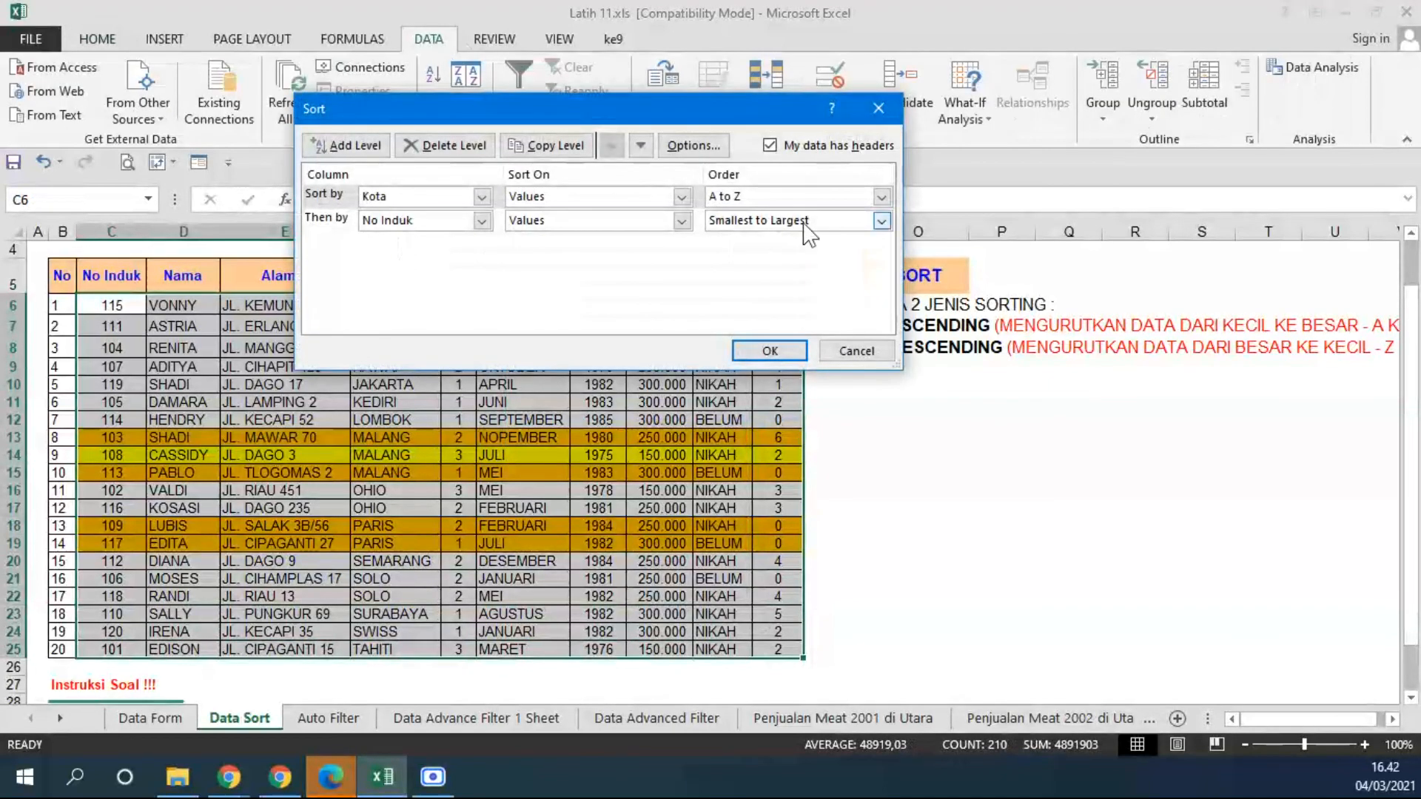
click(806, 222)
click(746, 247)
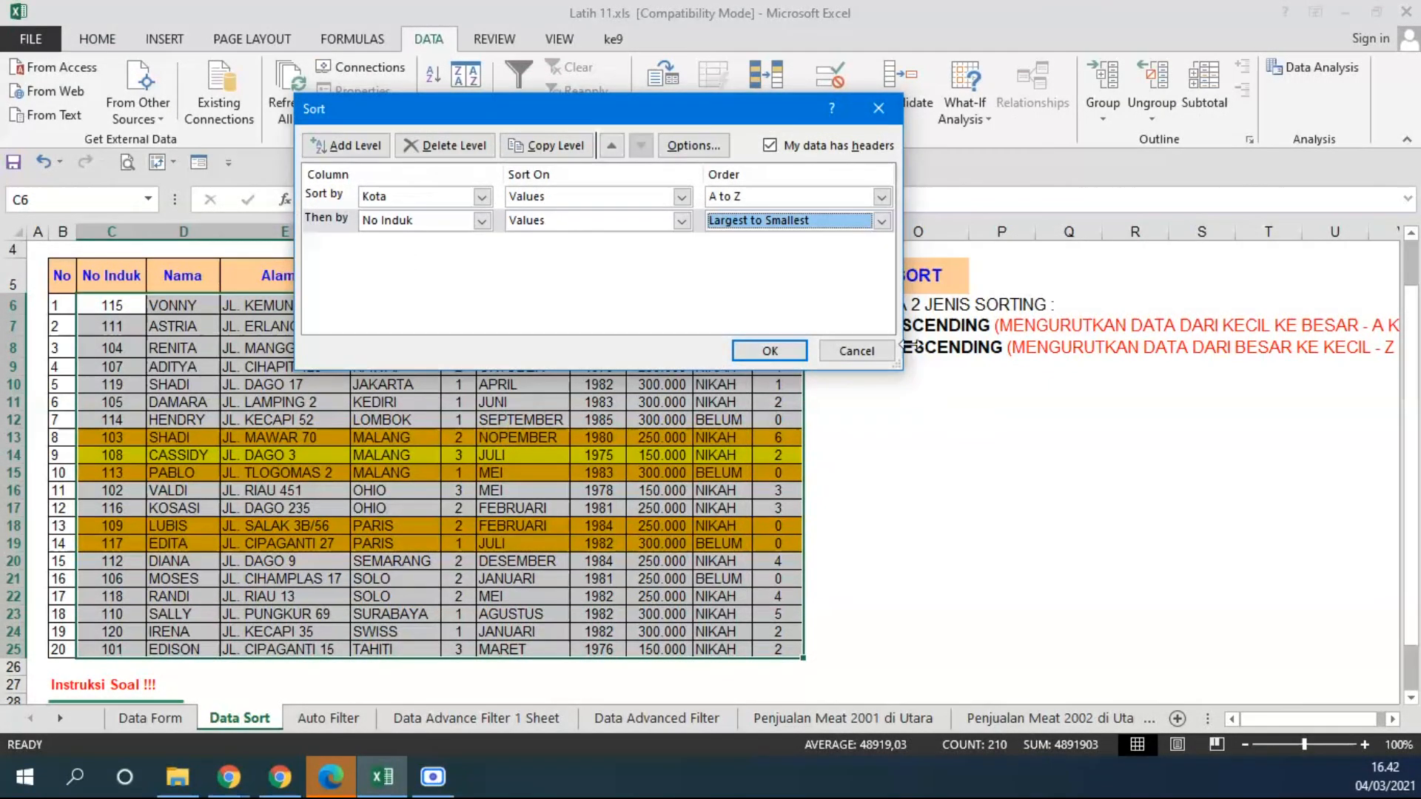
click(770, 350)
Check the No Induk order within the MALANG rows after the descending second-level sort
click(522, 596)
click(390, 442)
drag(390, 442, 390, 472)
drag(129, 435, 194, 473)
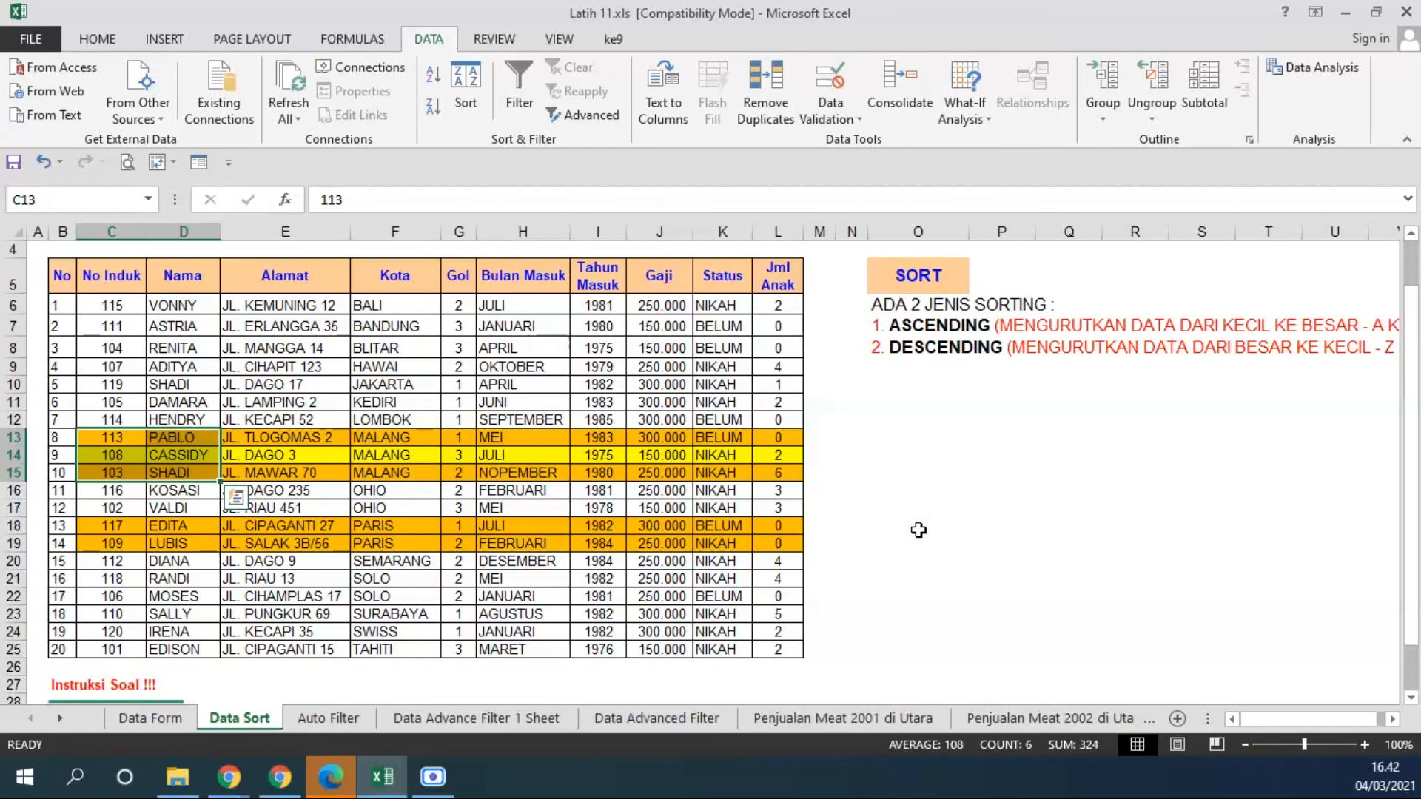